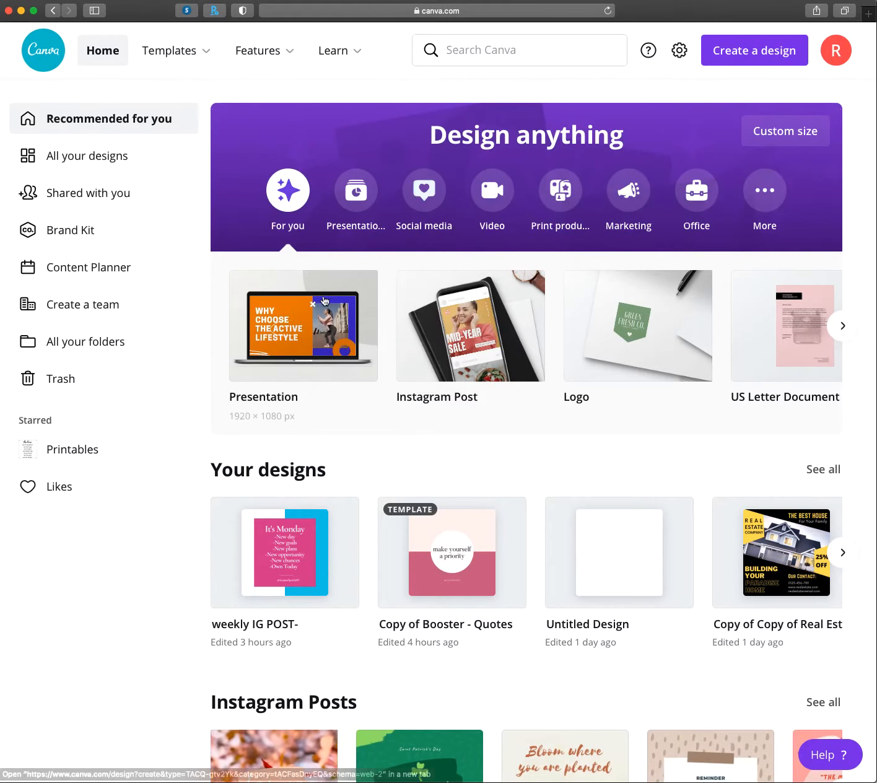
- Create a blank US Letter Document design, collapse the template list and dismiss the cash-back pop-up
{"action": "left_click", "coordinate": [756, 55]}
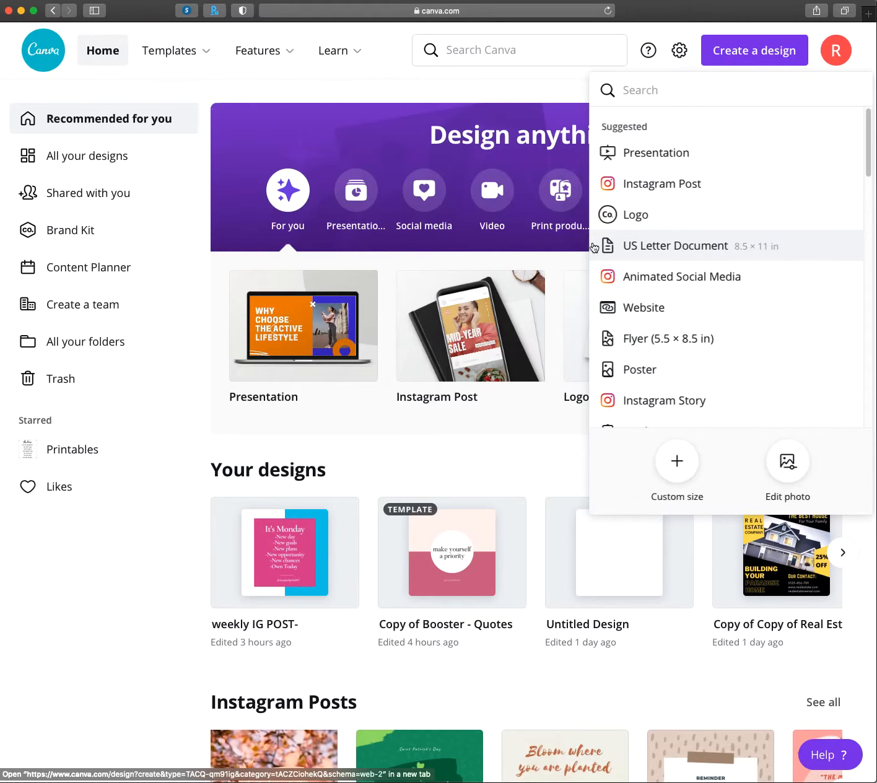
{"action": "left_click", "coordinate": [654, 252]}
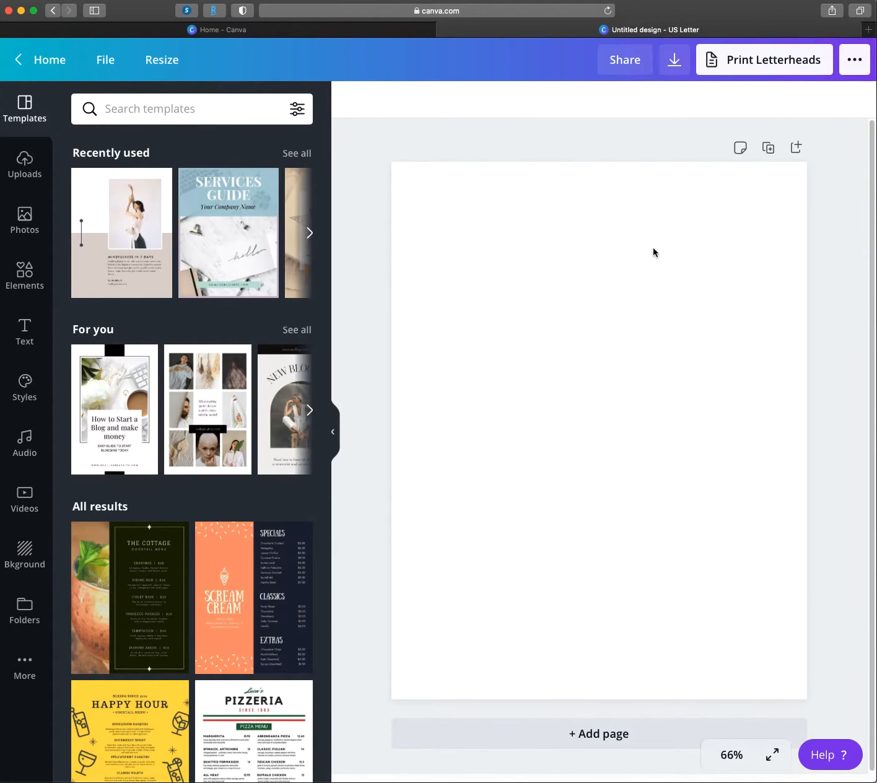
{"action": "left_click", "coordinate": [334, 433]}
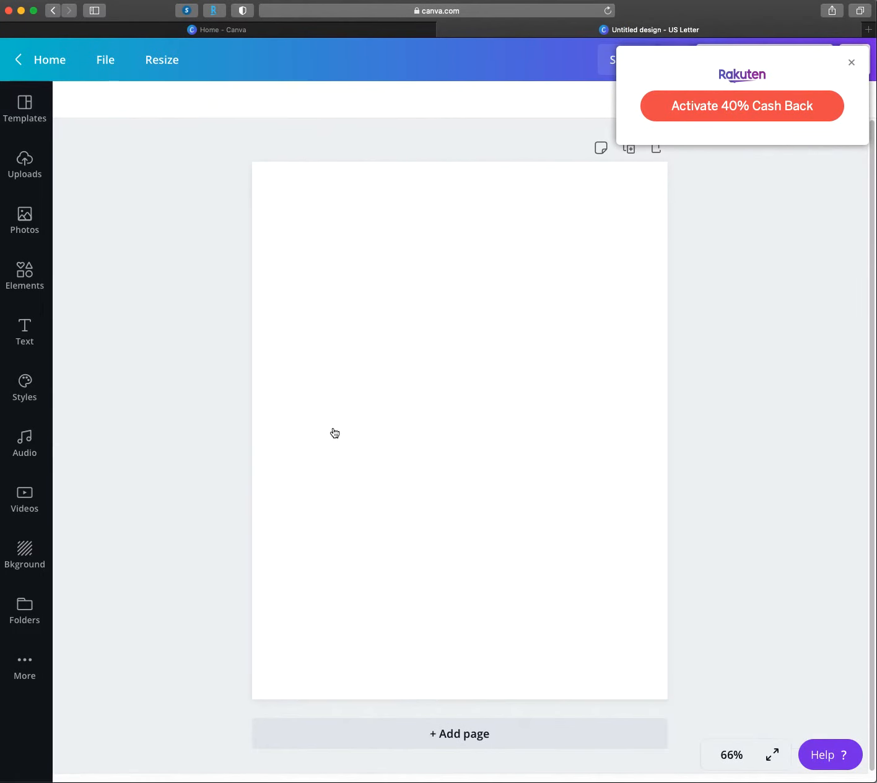
{"action": "left_click", "coordinate": [853, 64]}
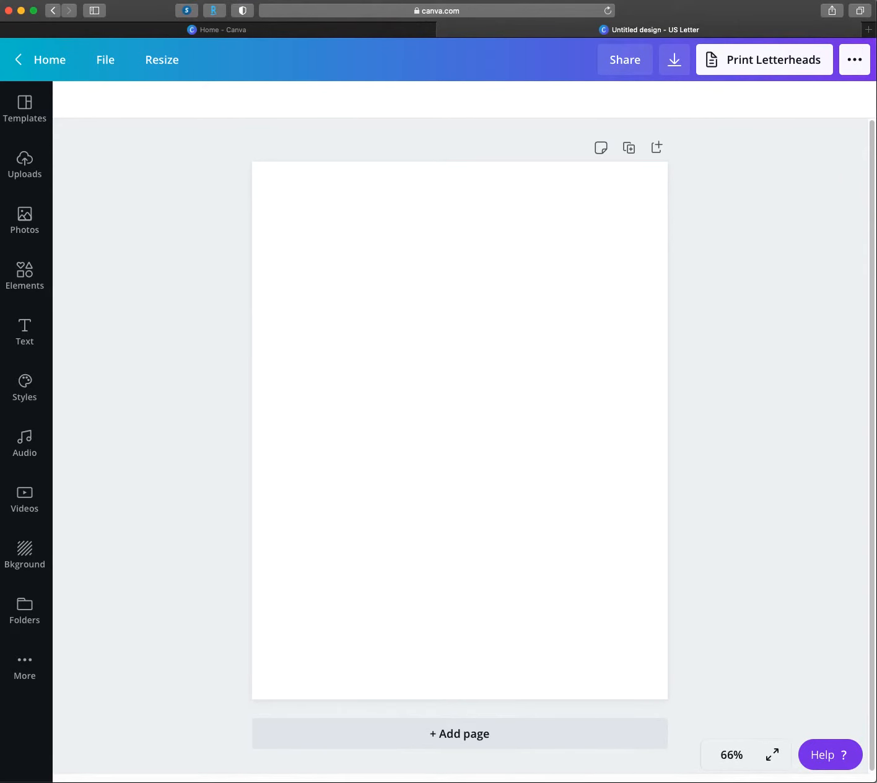
- Open the Etsy home page in a new browser tab
{"action": "left_click", "coordinate": [870, 30]}
{"action": "type", "text": "et"}
{"action": "key", "text": "Return"}
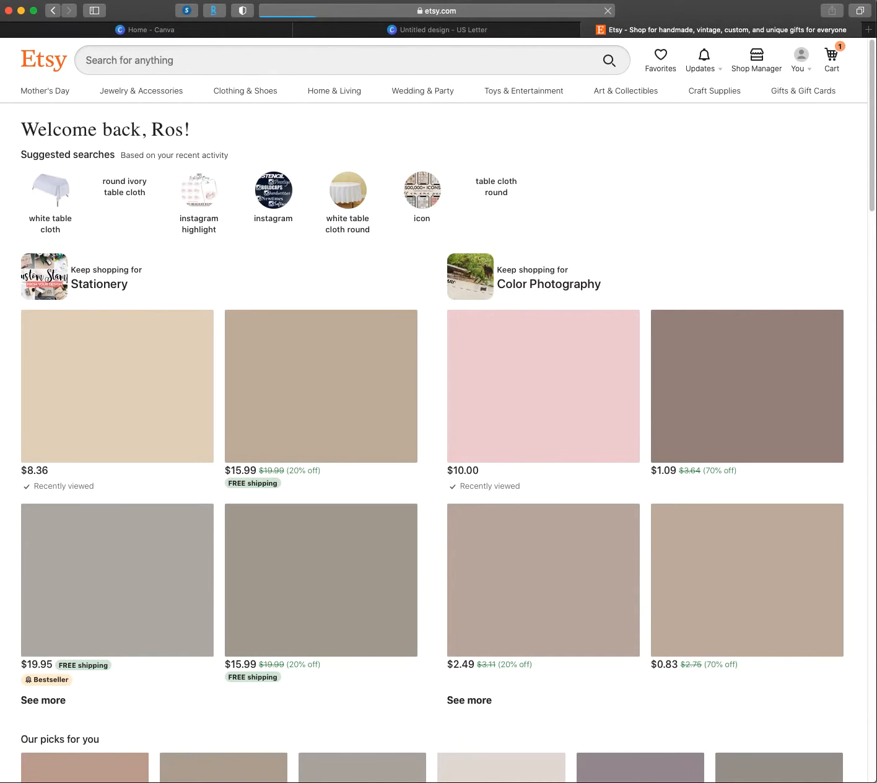
- Browse the home page recommendations and look at the "For the Culture" wall art listing among the recent favorites
{"action": "scroll", "coordinate": [506, 237], "scroll_direction": "down", "scroll_amount": 7}
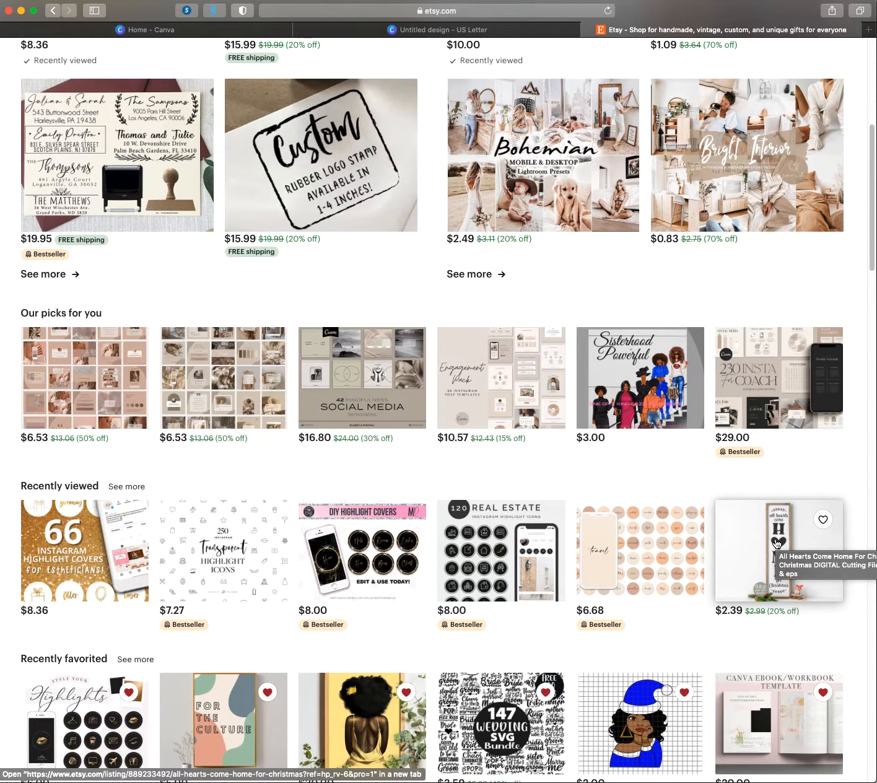
{"action": "scroll", "coordinate": [682, 565], "scroll_direction": "down", "scroll_amount": 1}
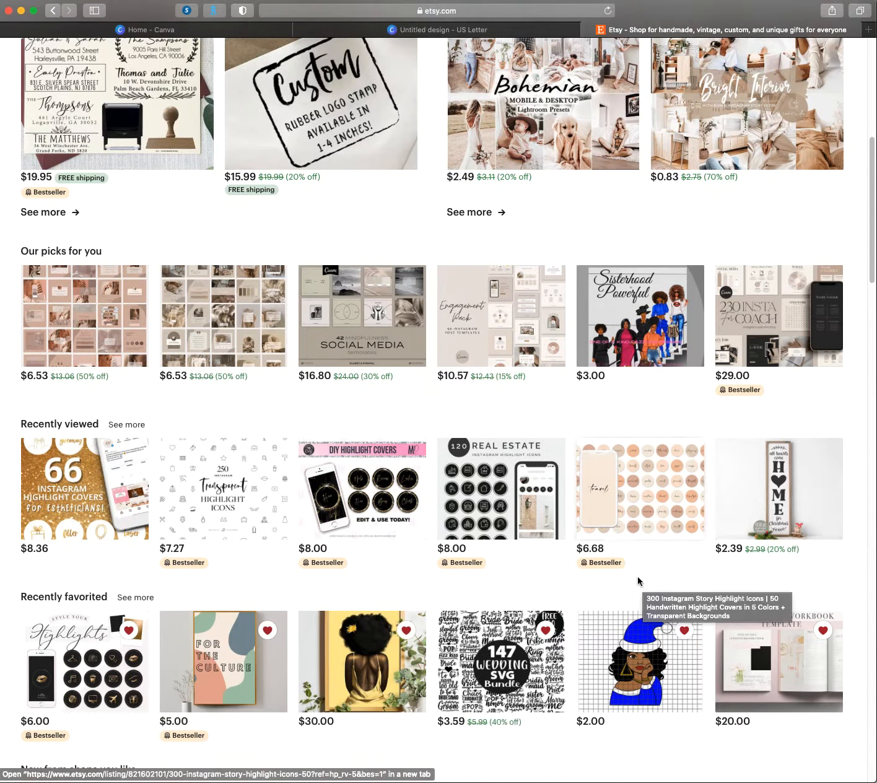
{"action": "left_click", "coordinate": [221, 644], "text": "super"}
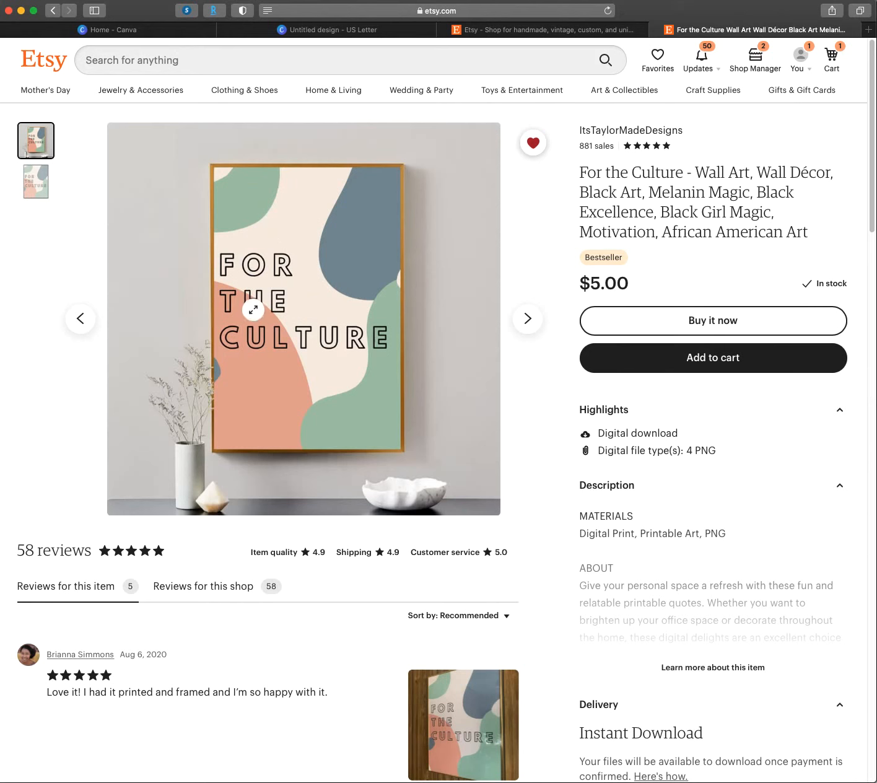
{"action": "left_click", "coordinate": [53, 9]}
{"action": "scroll", "coordinate": [427, 365], "scroll_direction": "down", "scroll_amount": 6}
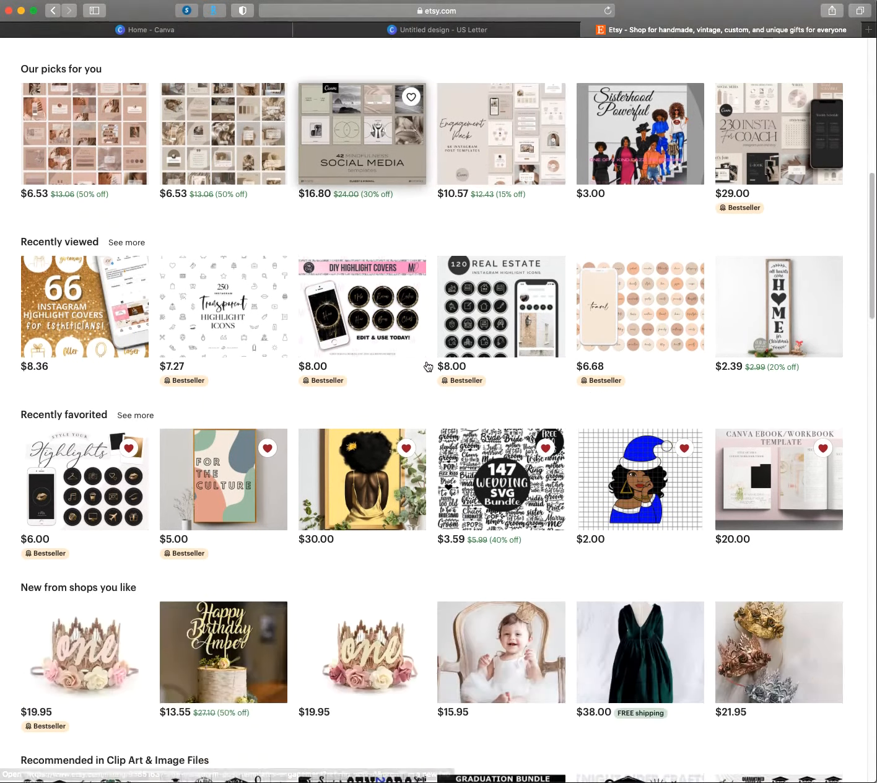
{"action": "scroll", "coordinate": [414, 367], "scroll_direction": "down", "scroll_amount": 7}
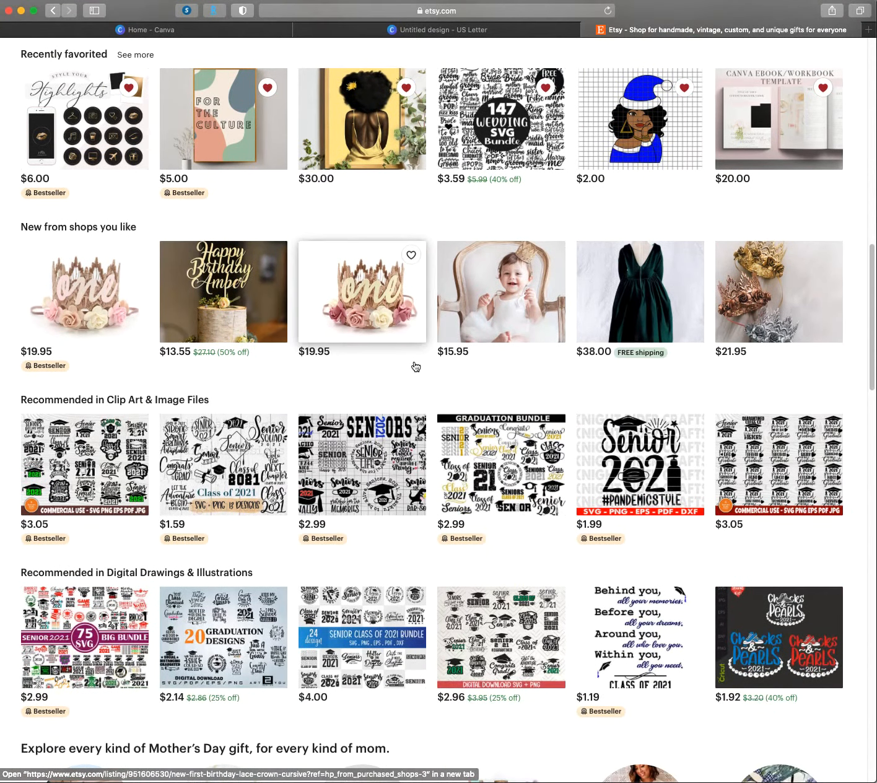
{"action": "scroll", "coordinate": [414, 366], "scroll_direction": "up", "scroll_amount": 15}
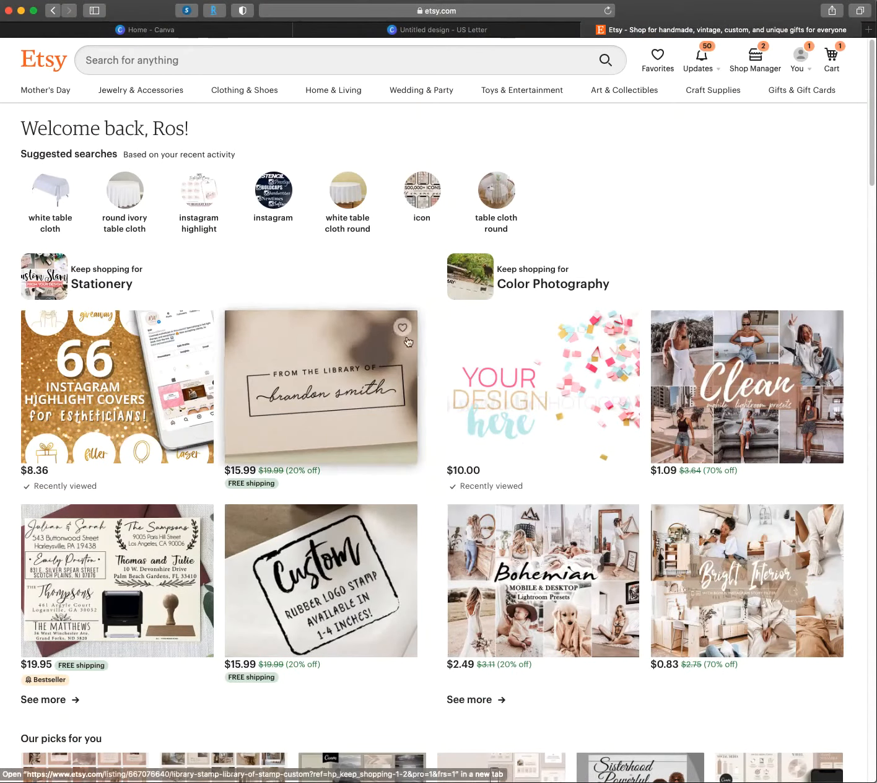
- Search Etsy for "WALL ART", and refine the search to "wall art printable"
{"action": "left_click", "coordinate": [182, 60]}
{"action": "type", "text": "WALL ART"}
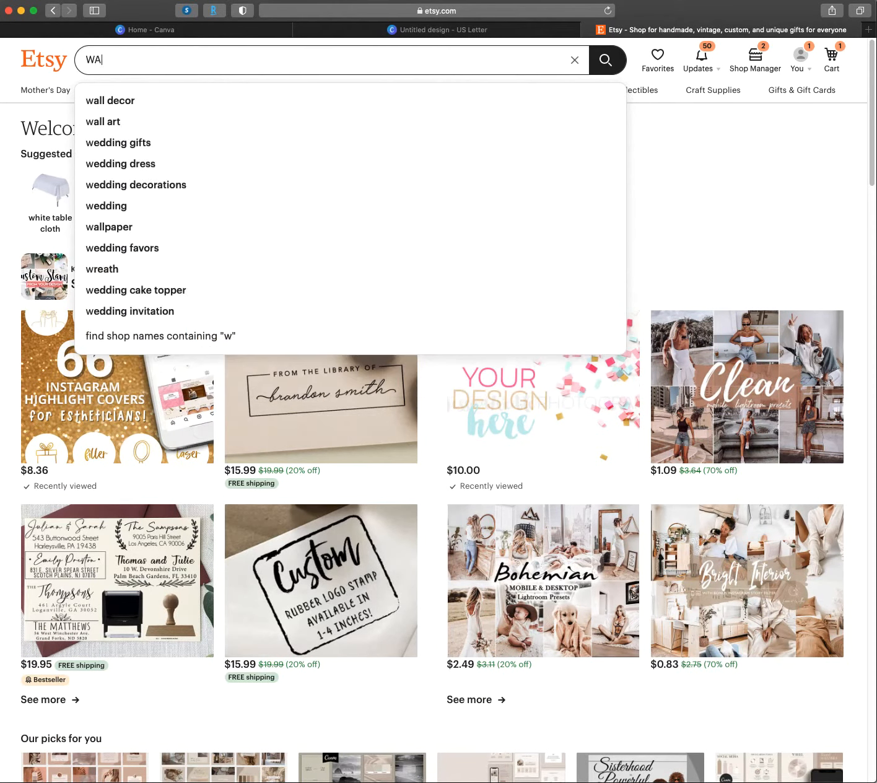
{"action": "key", "text": "Return"}
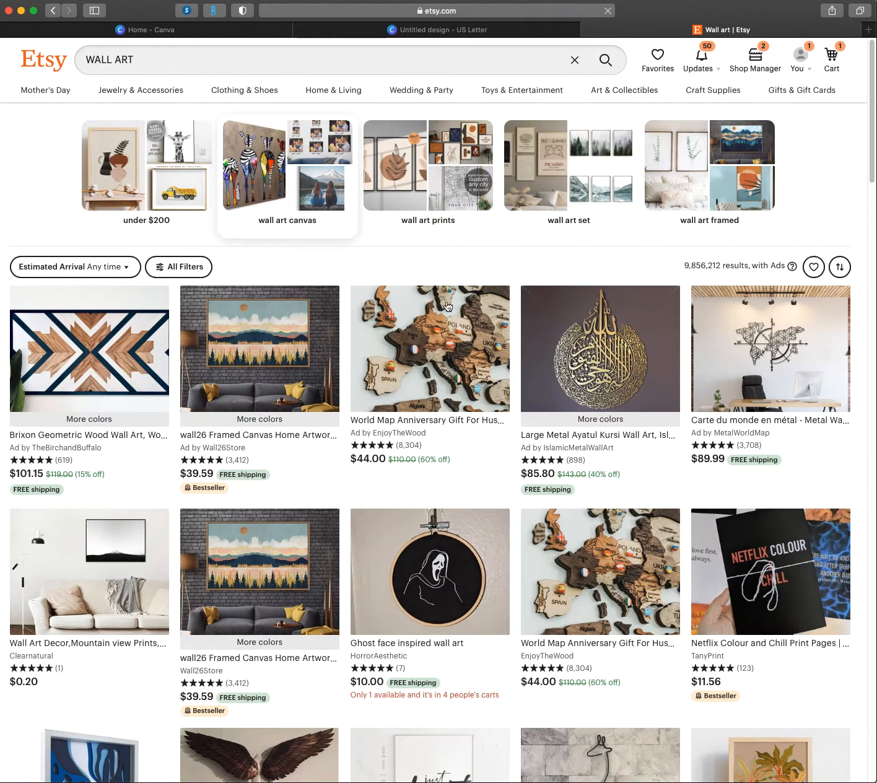
{"action": "left_click", "coordinate": [190, 59]}
{"action": "type", "text": "PR"}
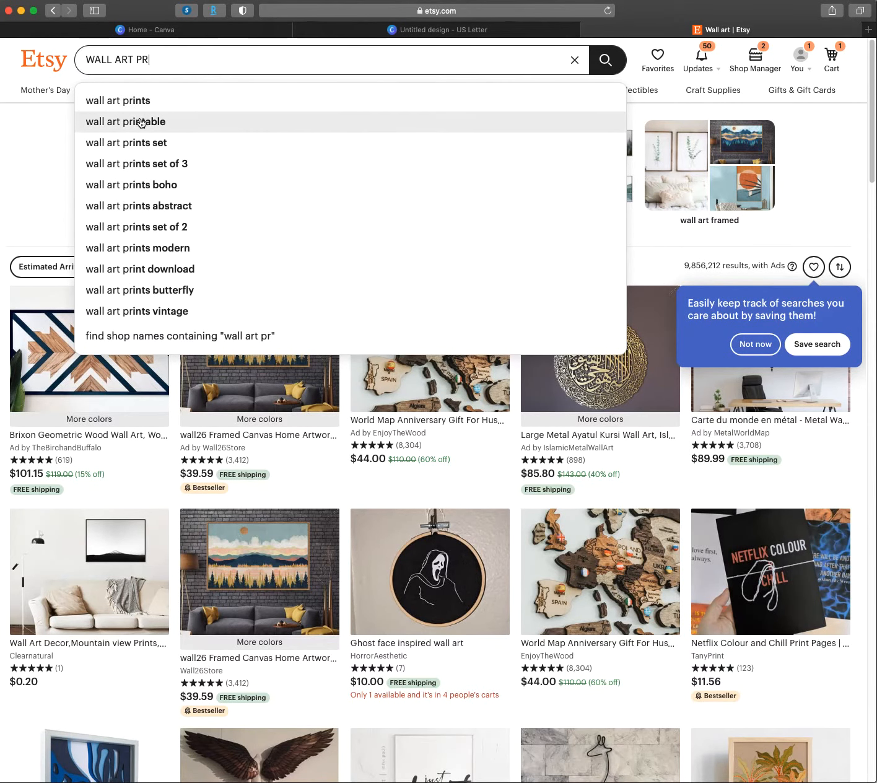
{"action": "left_click", "coordinate": [141, 122]}
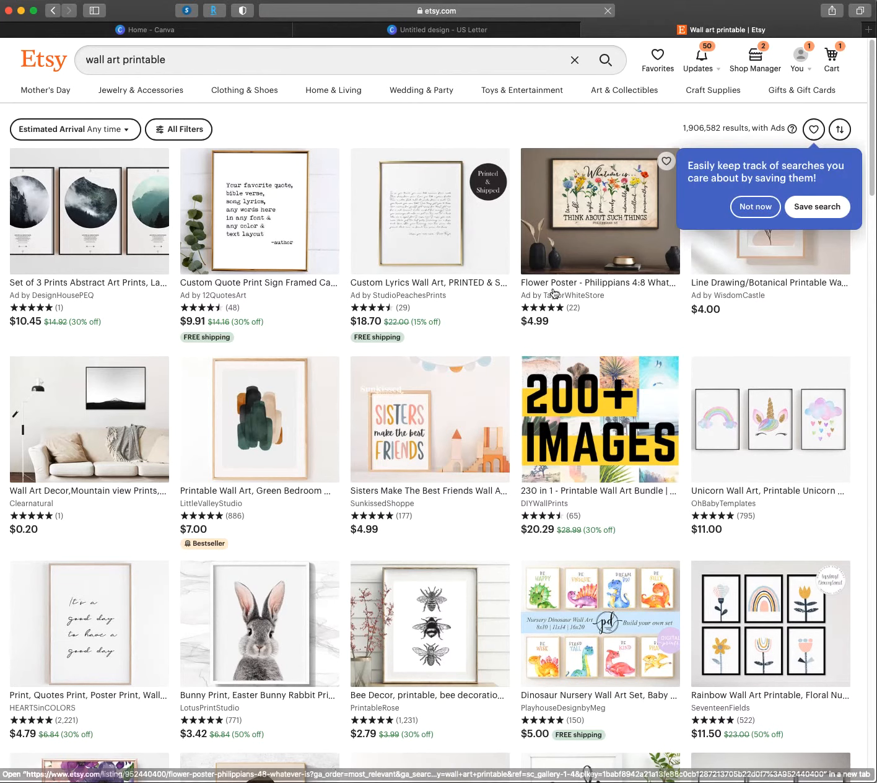
- Examine the custom quote print listing's photos, including the layout options, and return to the search results
{"action": "left_click", "coordinate": [258, 242], "text": "super"}
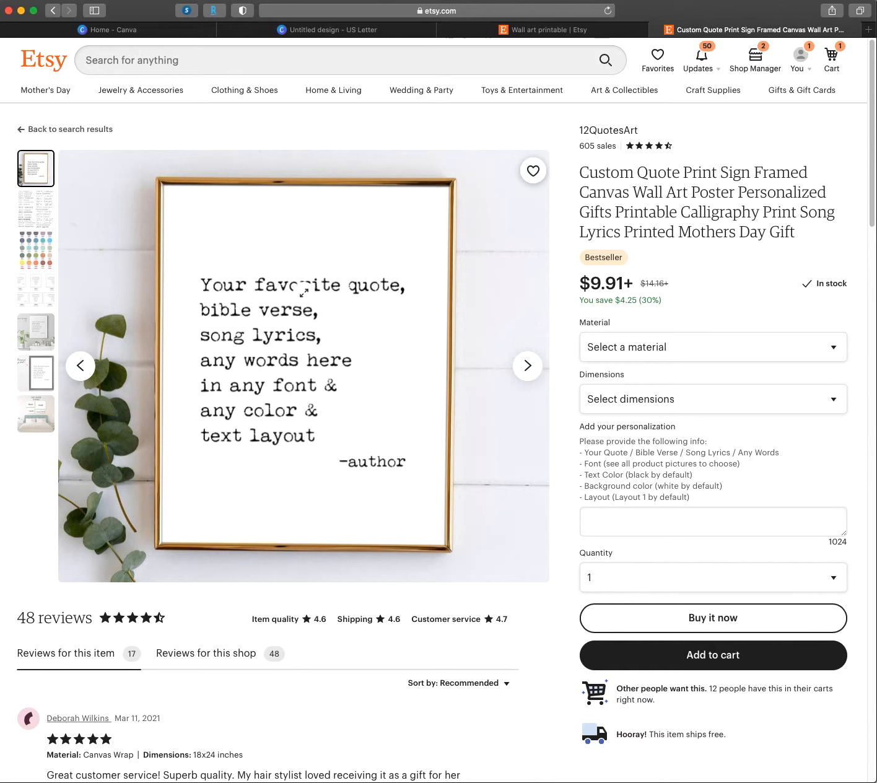
{"action": "left_click", "coordinate": [34, 215]}
{"action": "left_click", "coordinate": [36, 290]}
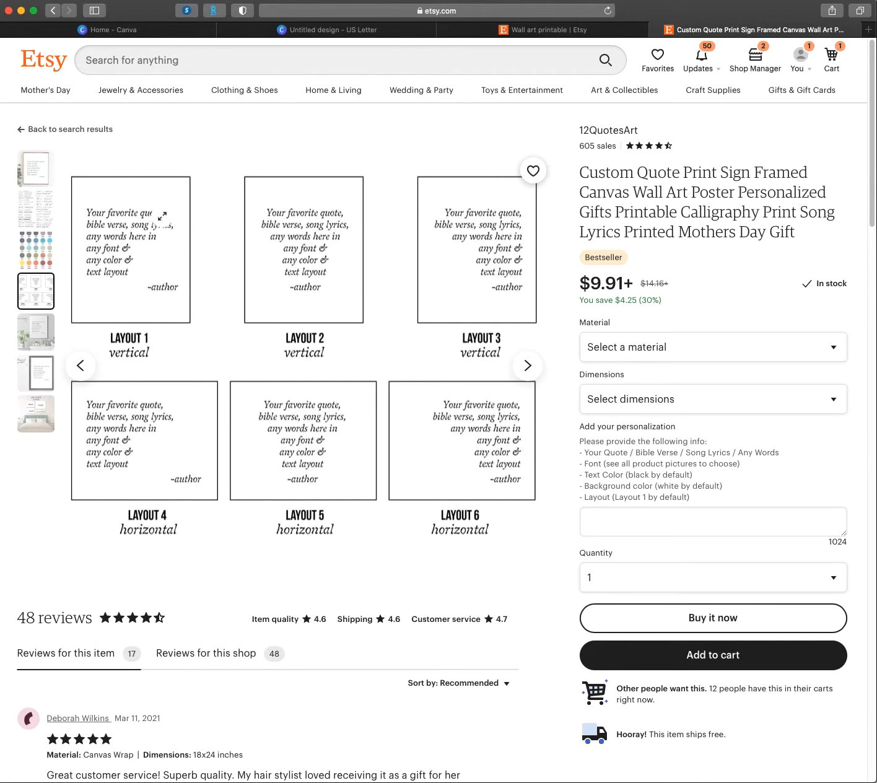
{"action": "left_click", "coordinate": [33, 182]}
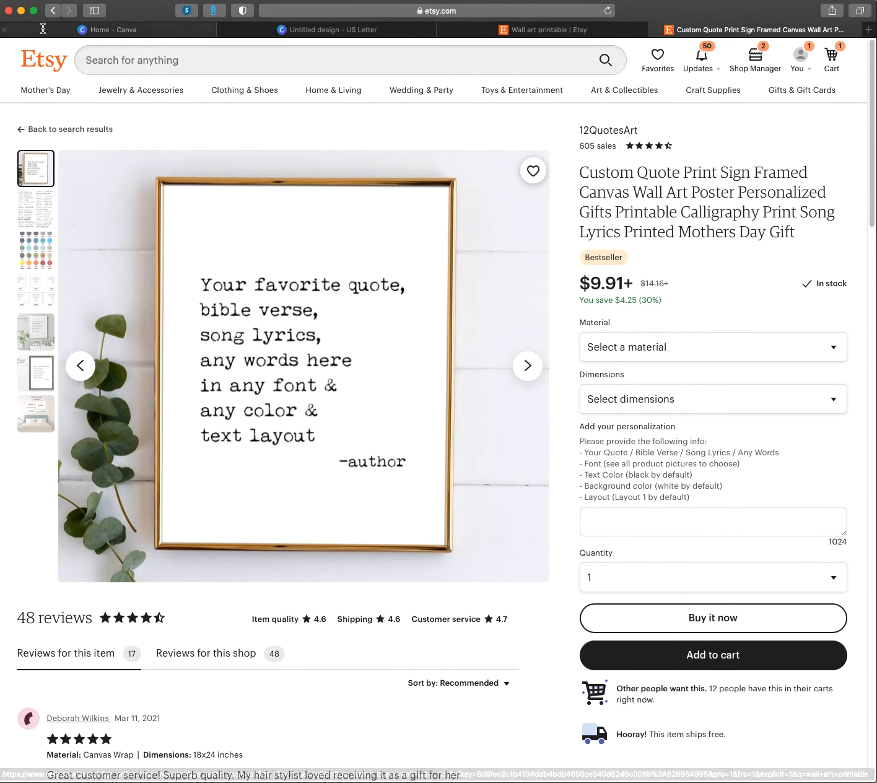
{"action": "left_click", "coordinate": [54, 9]}
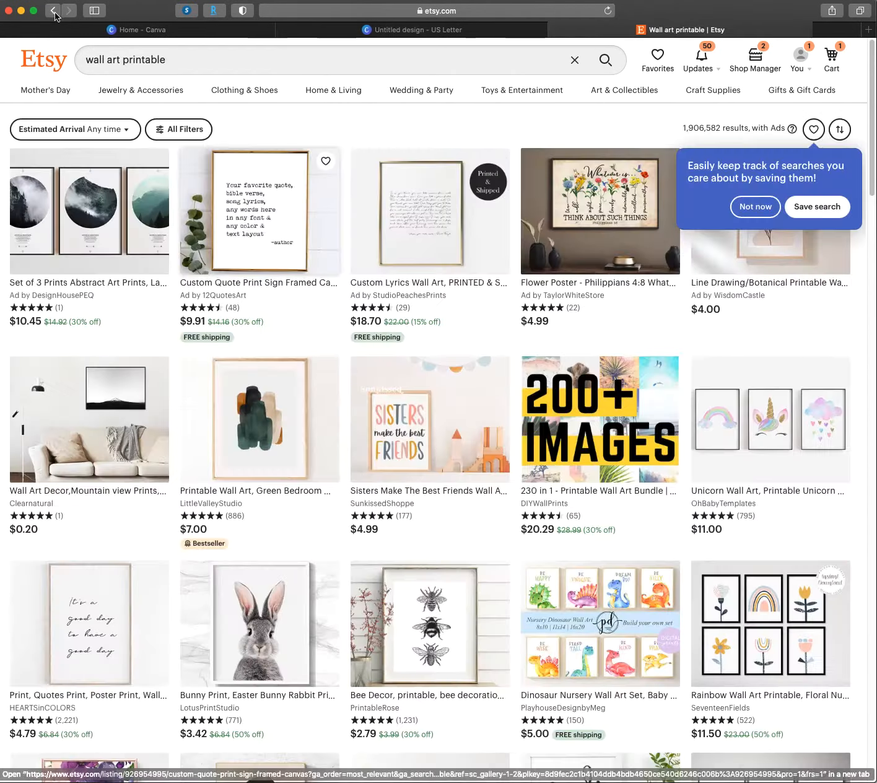
- Examine the "Sisters Make The Best Friends" listing's mockup and instant download images, and return to the search results
{"action": "left_click", "coordinate": [391, 445], "text": "super"}
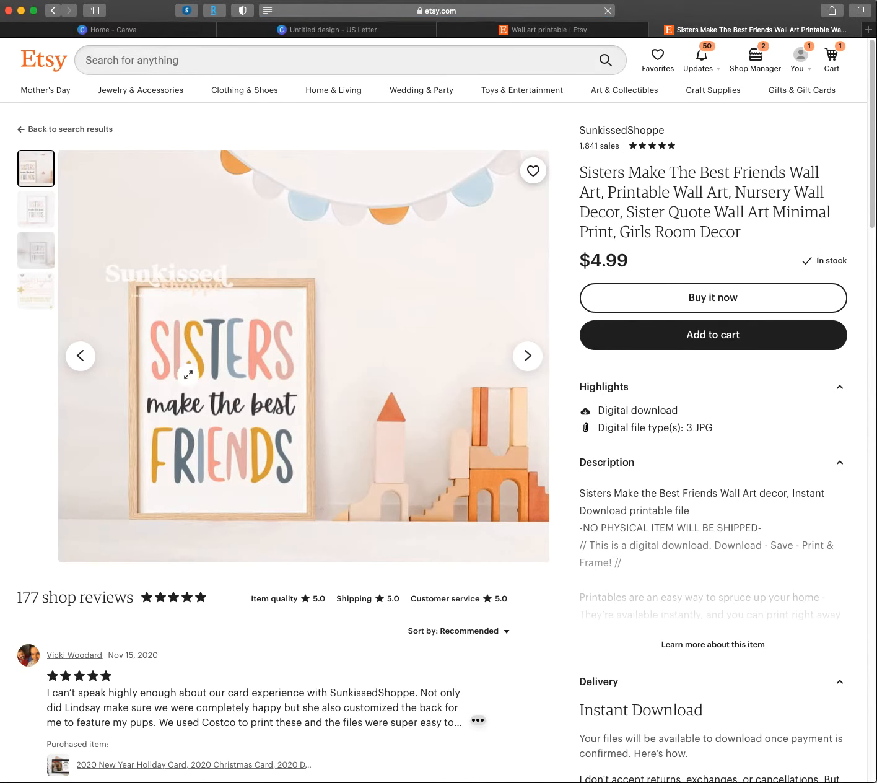
{"action": "left_click", "coordinate": [37, 260]}
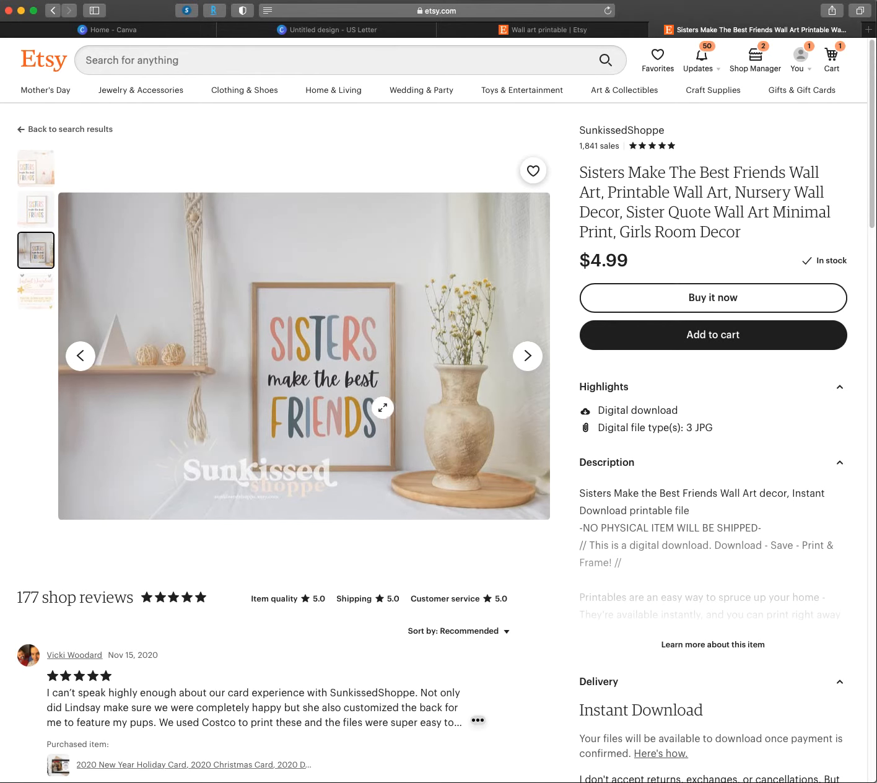
{"action": "left_click", "coordinate": [36, 290]}
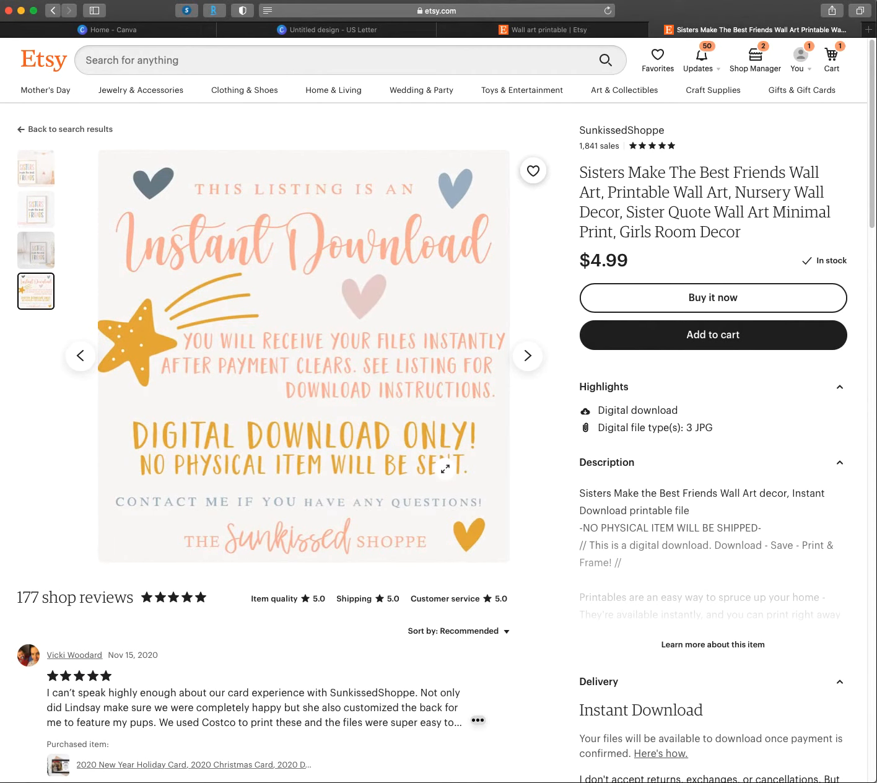
{"action": "left_click", "coordinate": [46, 176]}
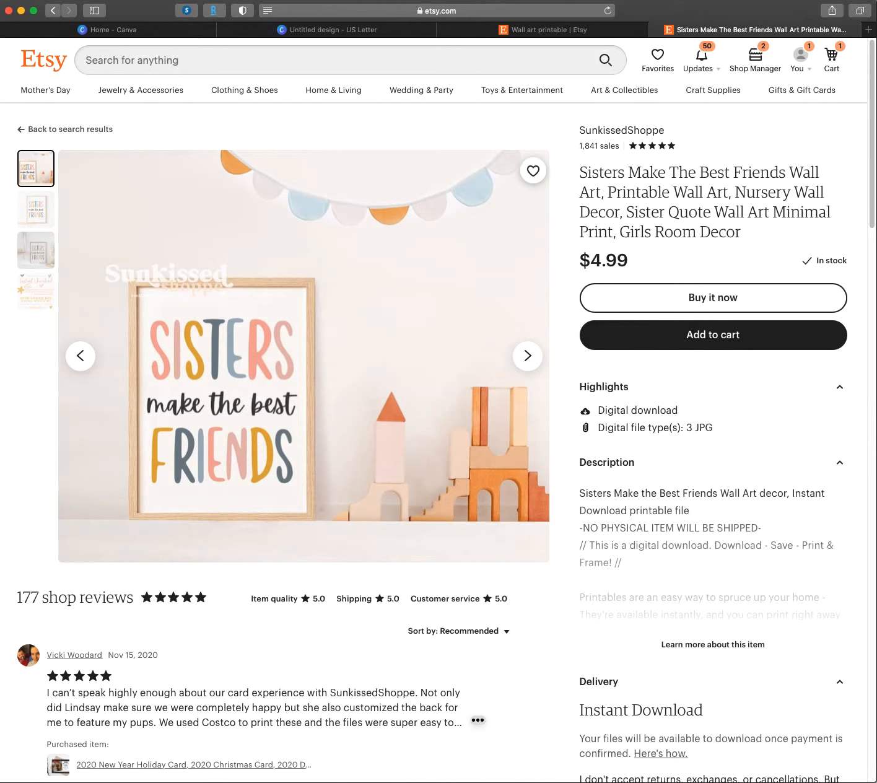
{"action": "left_click", "coordinate": [54, 9]}
- Browse the printable wall art search results for design ideas
{"action": "scroll", "coordinate": [353, 409], "scroll_direction": "down", "scroll_amount": 5}
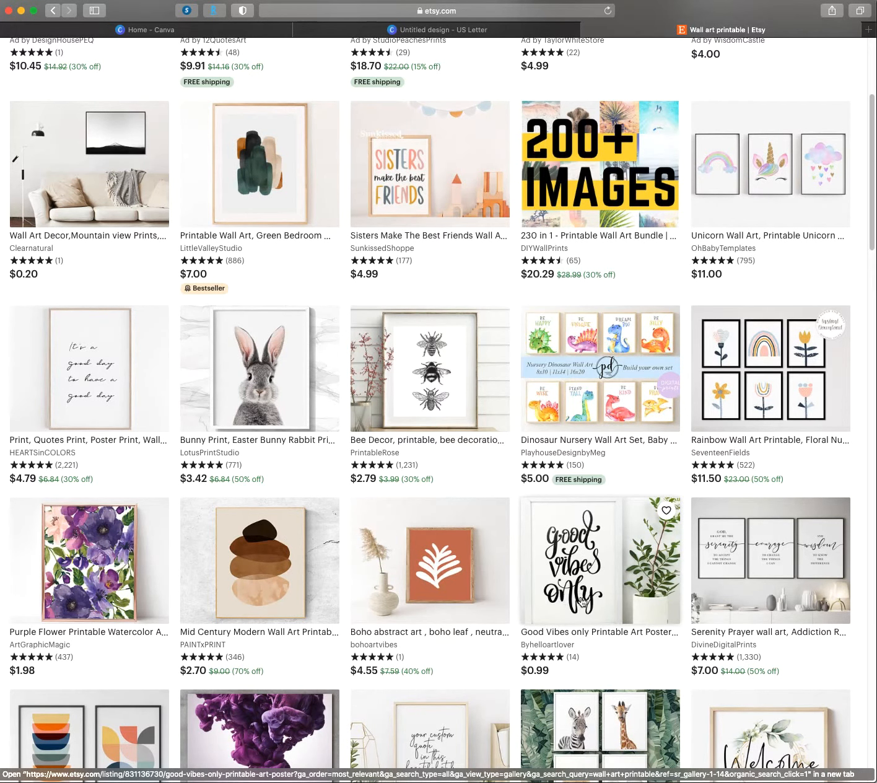
{"action": "scroll", "coordinate": [428, 613], "scroll_direction": "down", "scroll_amount": 3}
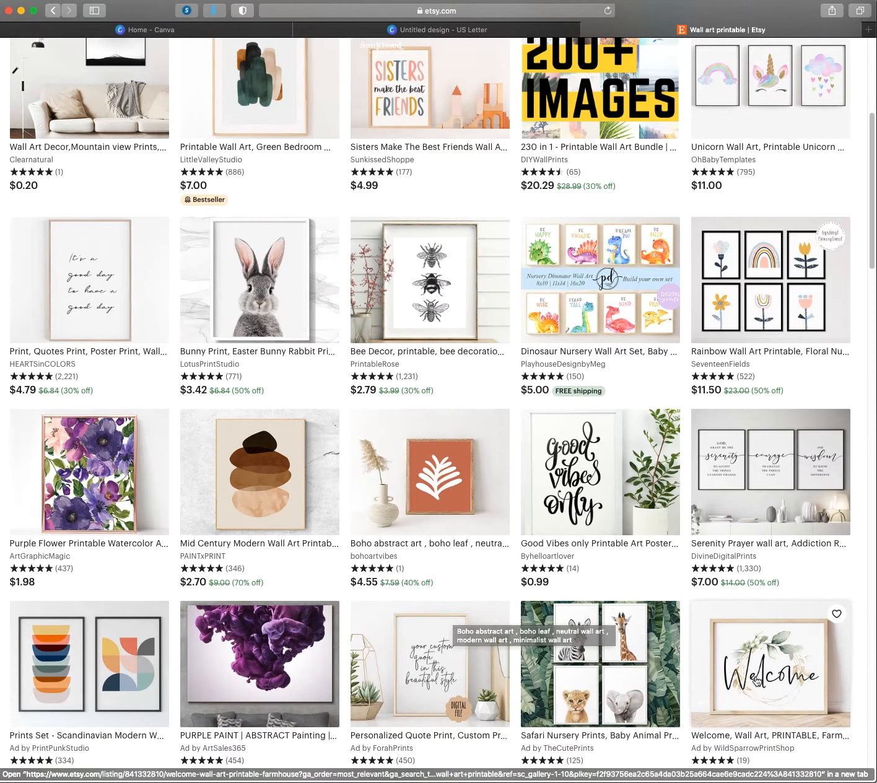
{"action": "scroll", "coordinate": [143, 535], "scroll_direction": "down", "scroll_amount": 5}
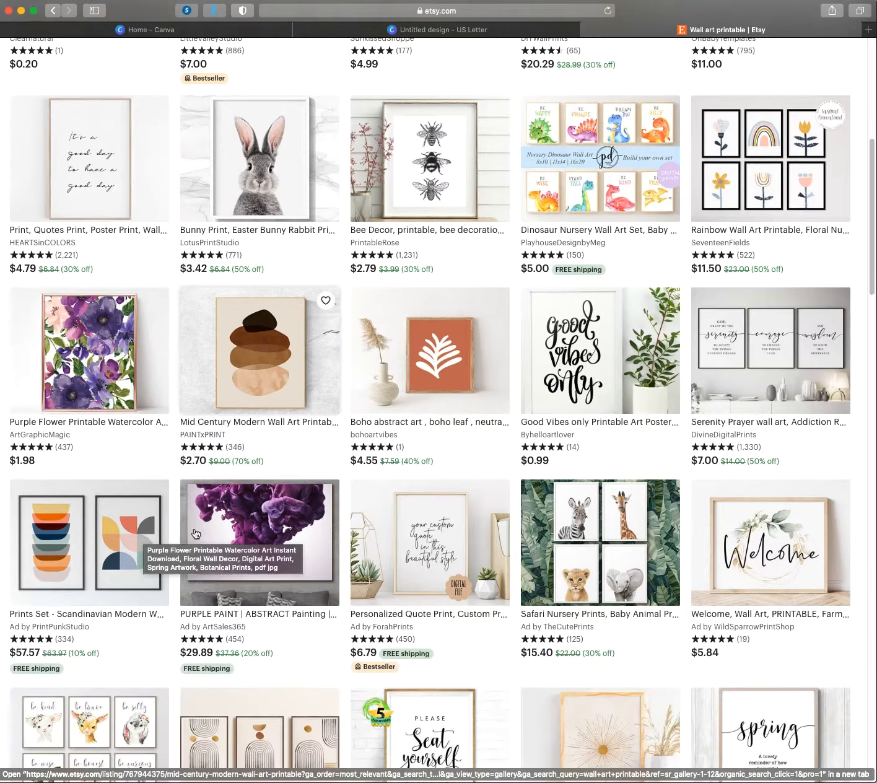
{"action": "scroll", "coordinate": [182, 530], "scroll_direction": "up", "scroll_amount": 10}
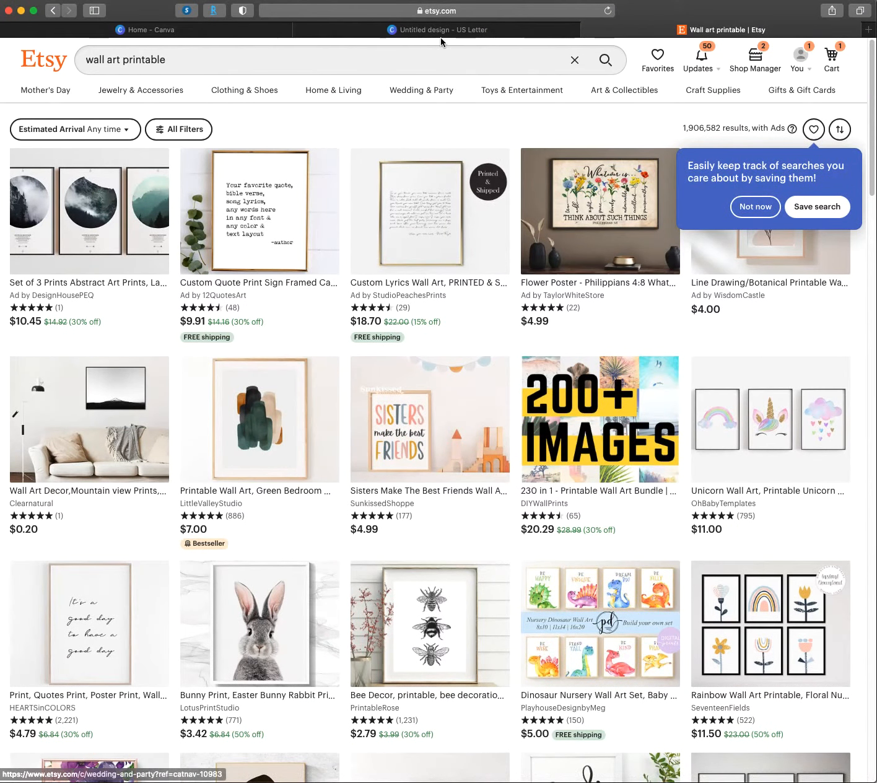
- Switch back to the Canva US Letter design, add a heading and place it slightly above the page's centre
{"action": "left_click", "coordinate": [441, 33]}
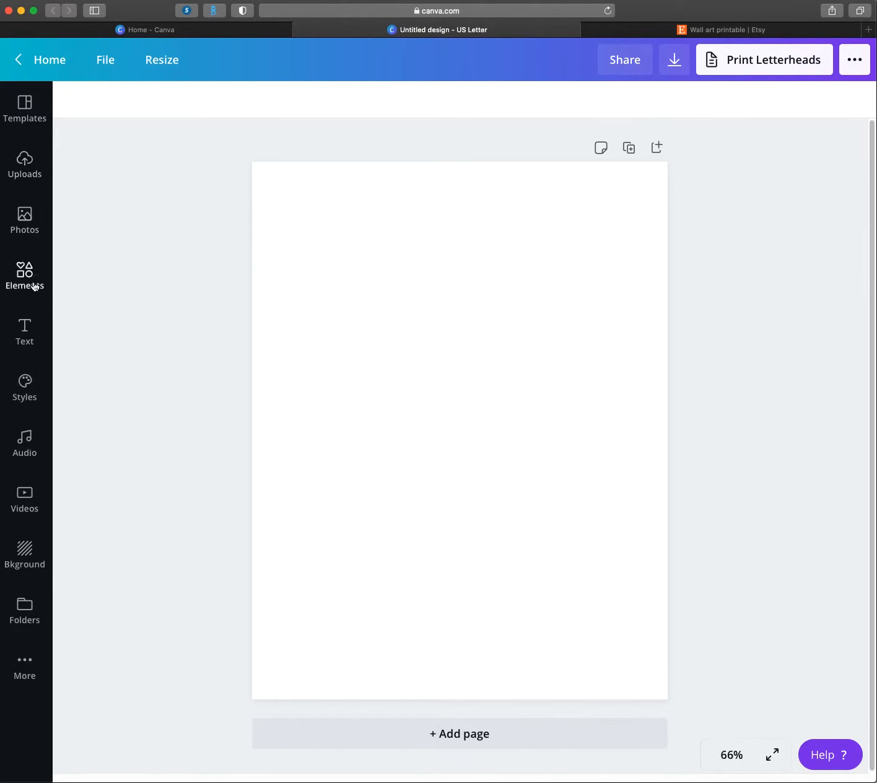
{"action": "left_click", "coordinate": [25, 332]}
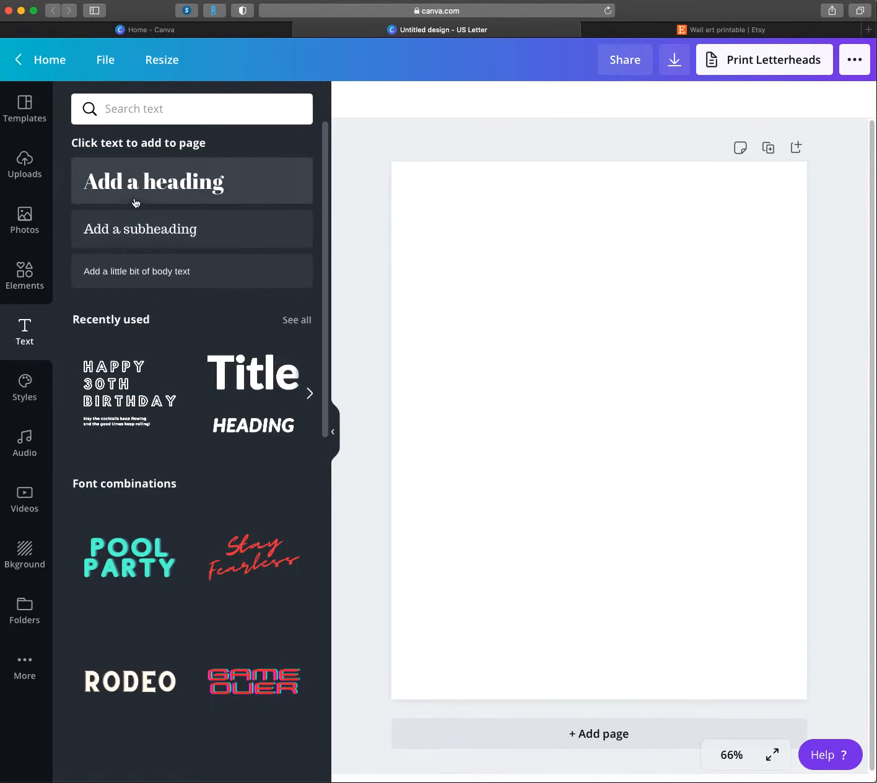
{"action": "left_click", "coordinate": [136, 196]}
{"action": "left_click", "coordinate": [666, 503]}
{"action": "left_click_drag", "start_coordinate": [622, 434], "coordinate": [622, 391]}
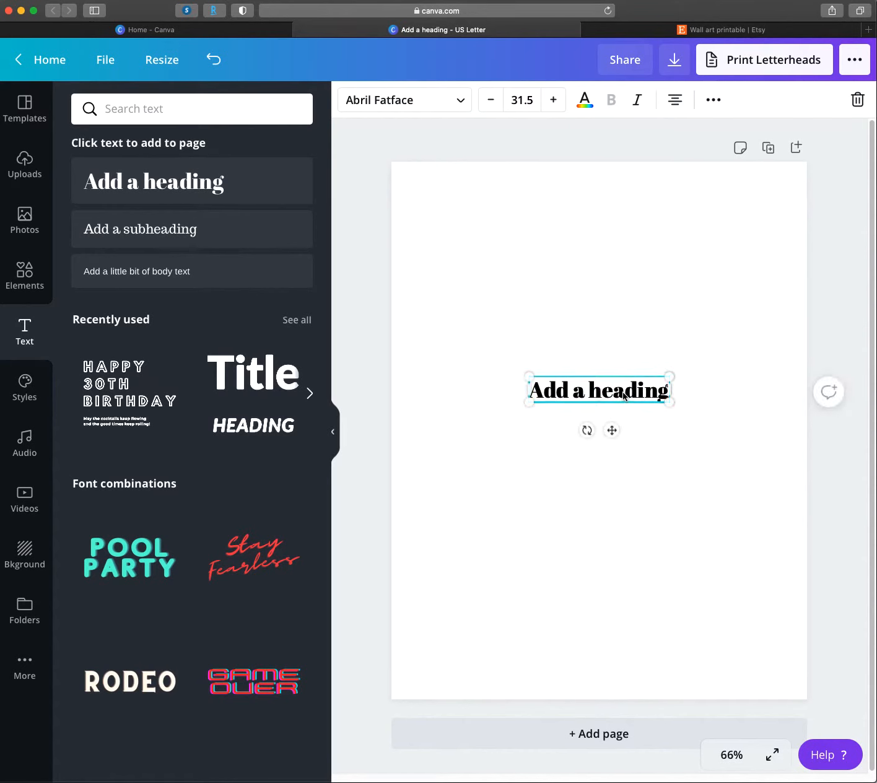
- Replace the heading's placeholder text with "LADY BOSS", split over two lines
{"action": "left_click", "coordinate": [622, 392]}
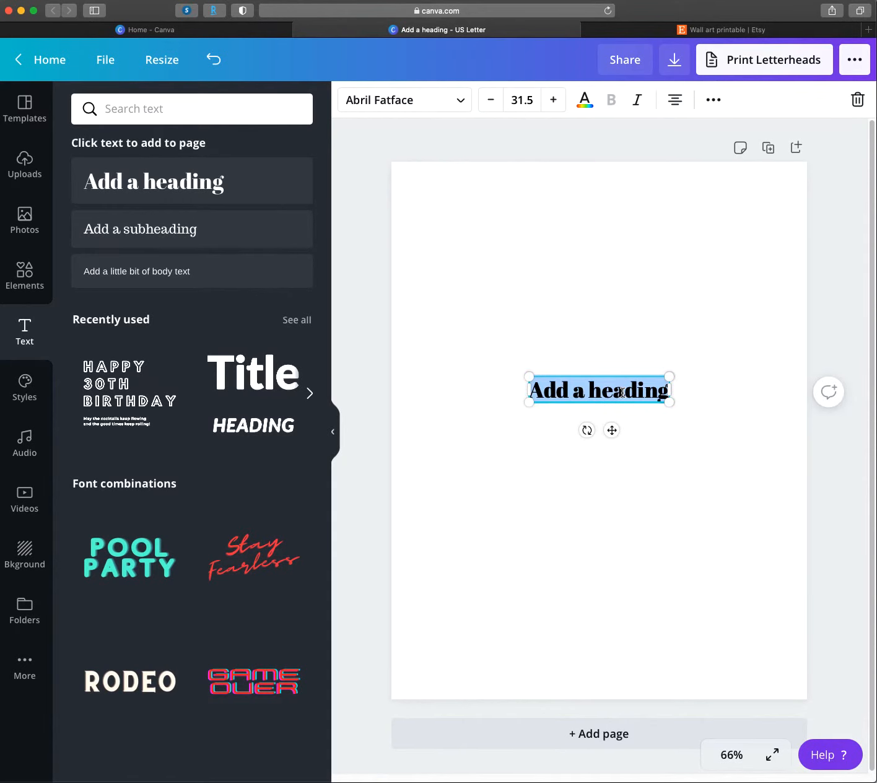
{"action": "type", "text": "LA"}
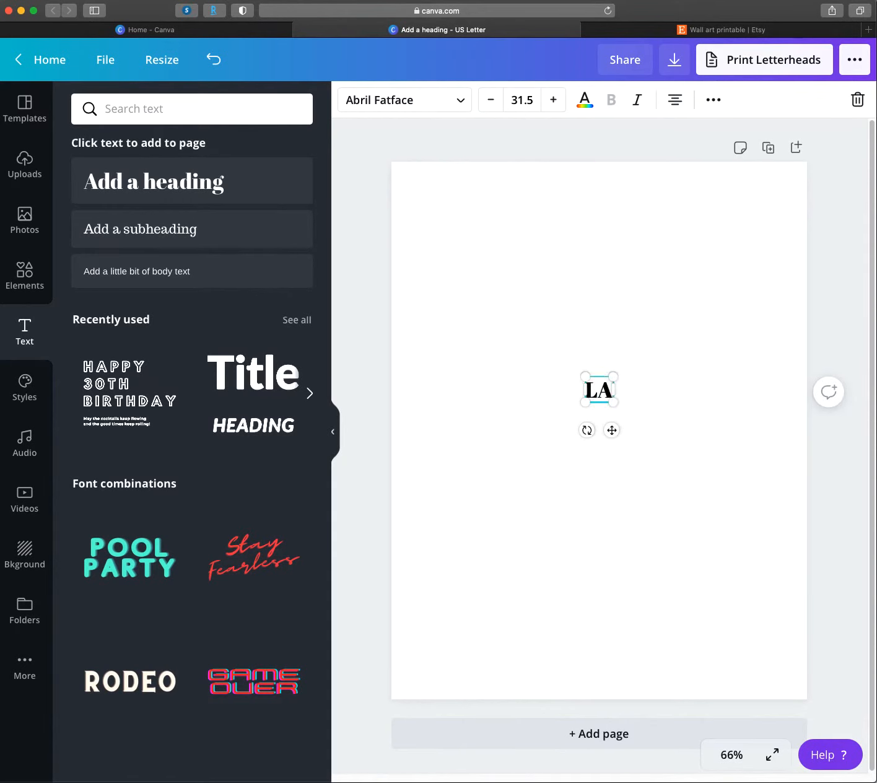
{"action": "type", "text": "D"}
{"action": "type", "text": "BOSS"}
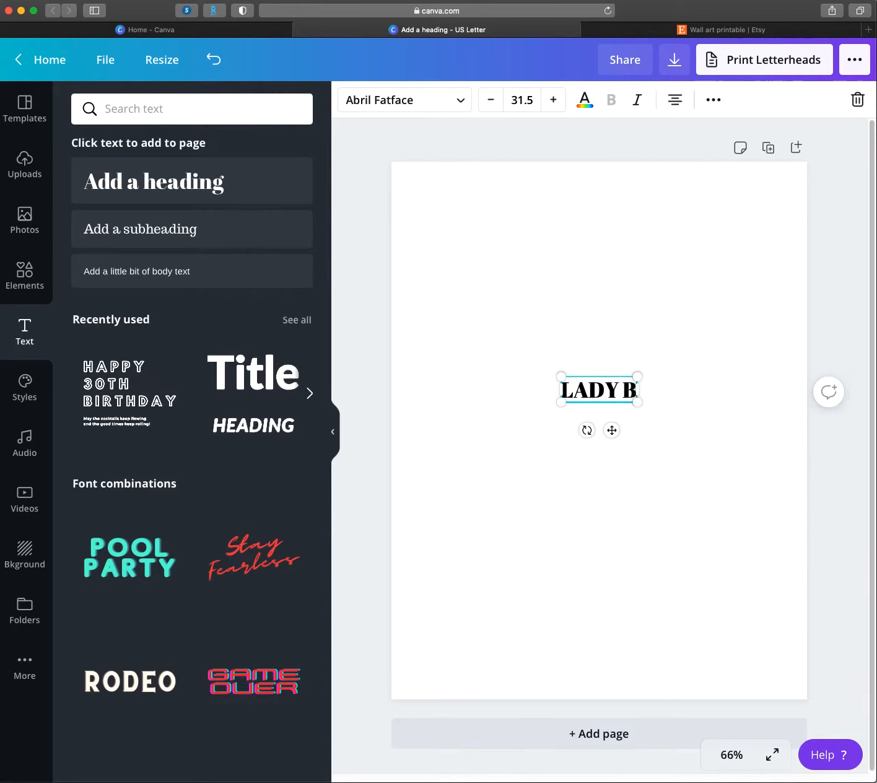
{"action": "left_click", "coordinate": [602, 390]}
{"action": "key", "text": "Return"}
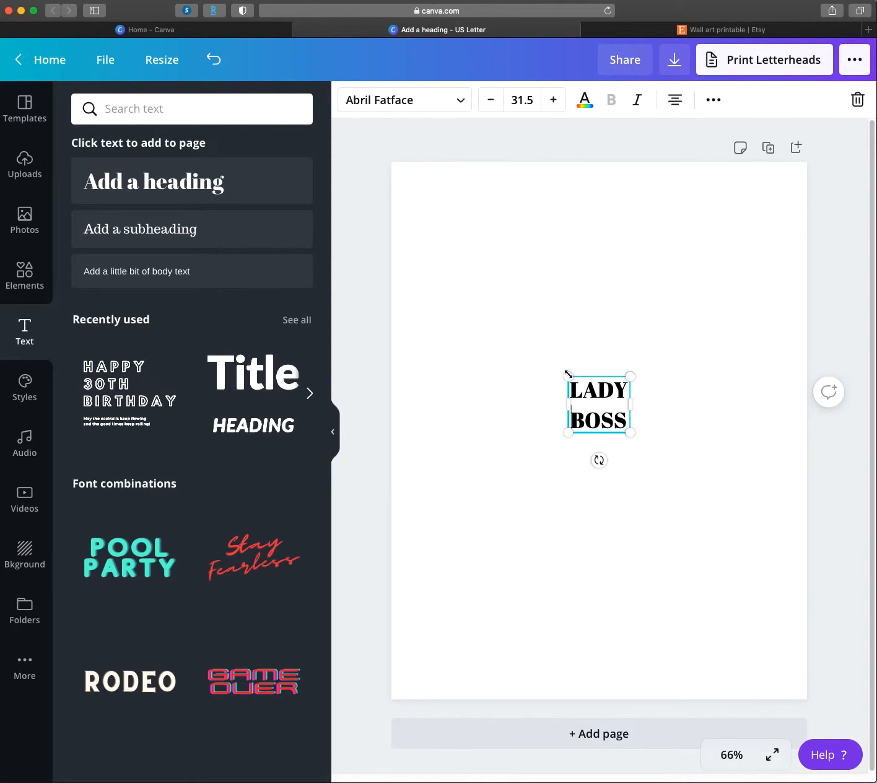
- Try the MJ AlGhifari Regular and Amsterdam Regular fonts on the word BOSS, and undo the last font change
{"action": "left_click", "coordinate": [459, 105]}
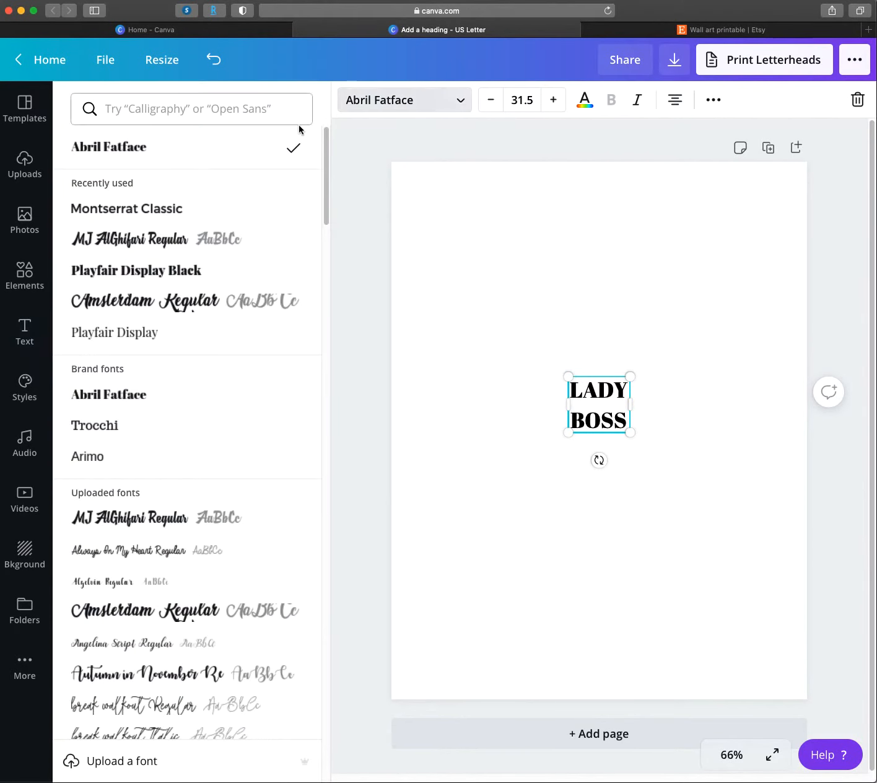
{"action": "scroll", "coordinate": [149, 567], "scroll_direction": "down", "scroll_amount": 1}
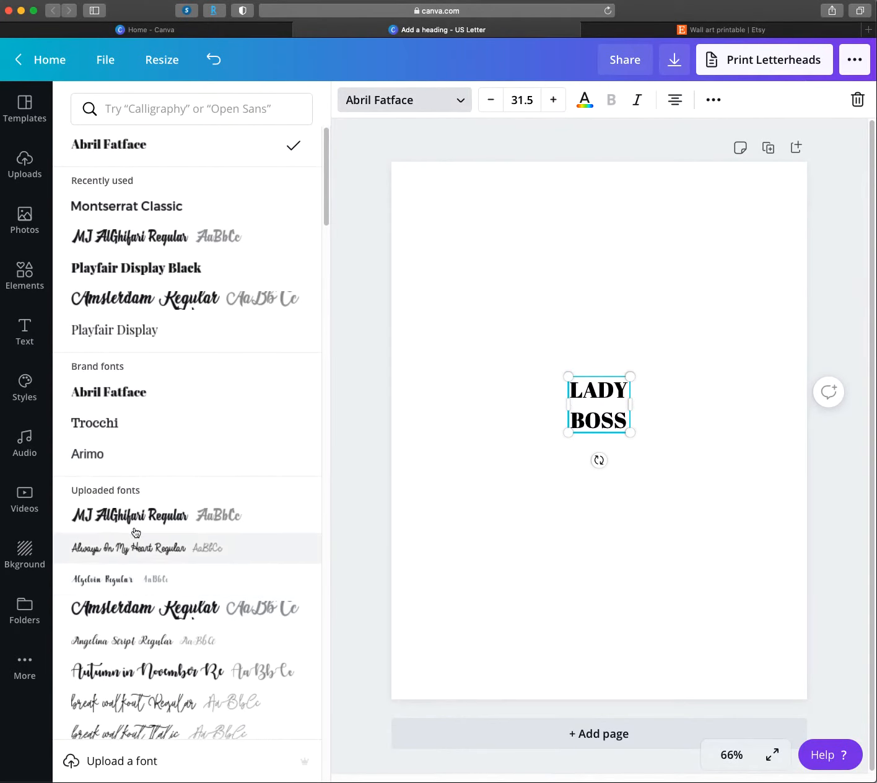
{"action": "left_click", "coordinate": [133, 509]}
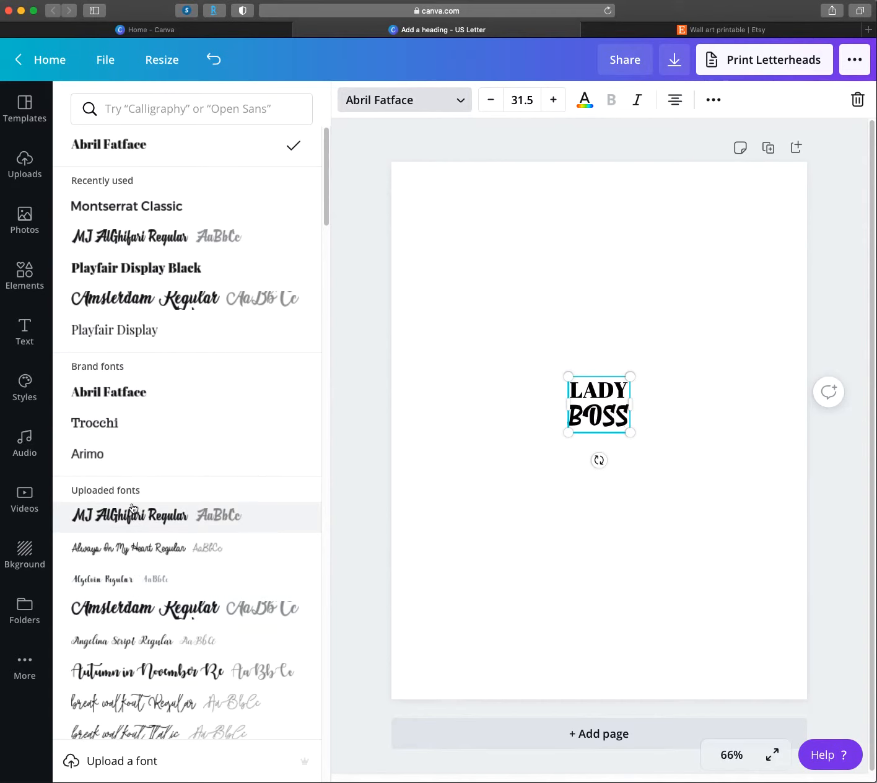
{"action": "left_click", "coordinate": [149, 303]}
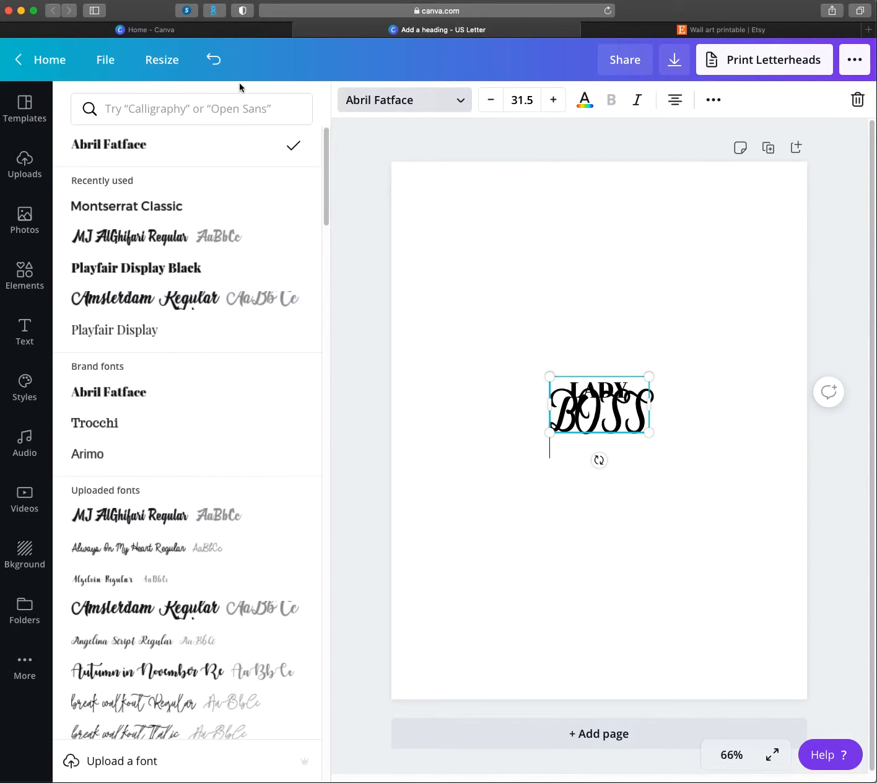
{"action": "left_click", "coordinate": [214, 60]}
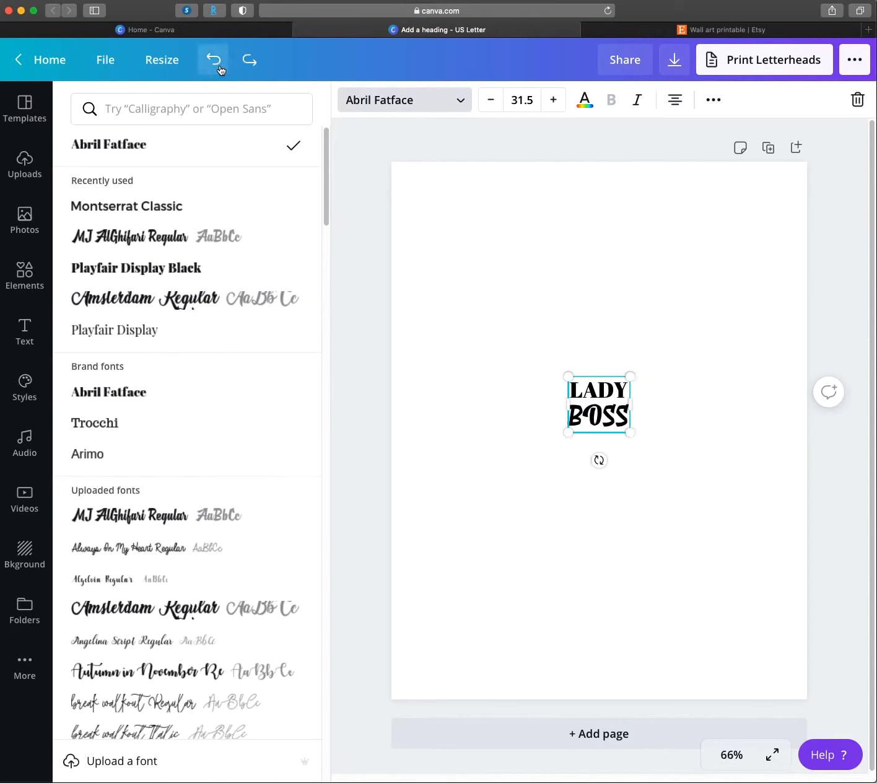
- Enlarge the LADY BOSS heading to font size 48.3 and set both words in Playfair Display Black
{"action": "left_click", "coordinate": [157, 265]}
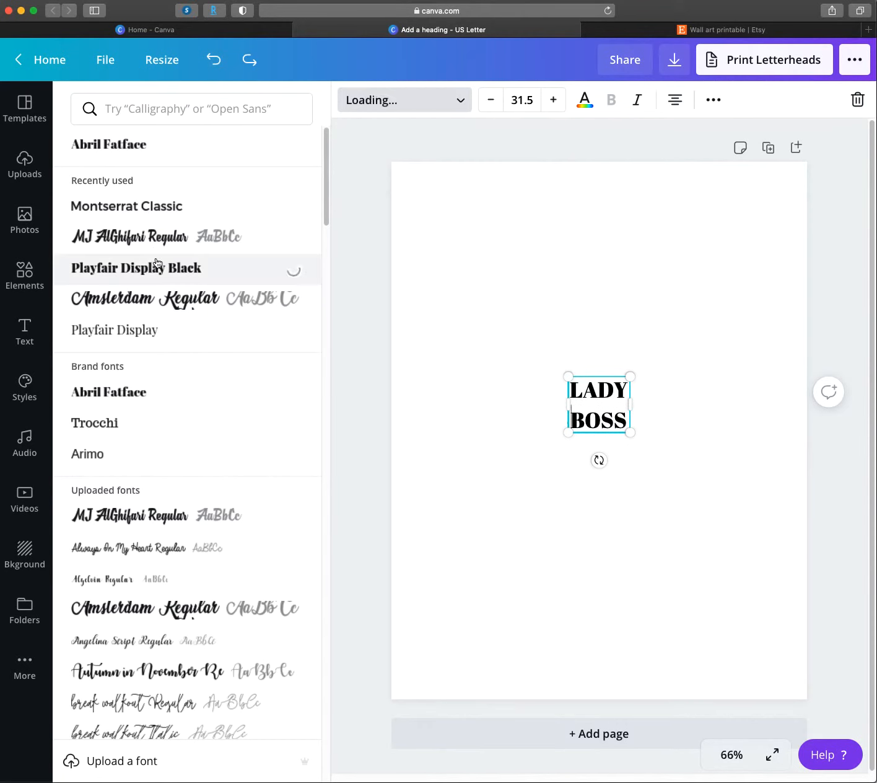
{"action": "left_click", "coordinate": [638, 520]}
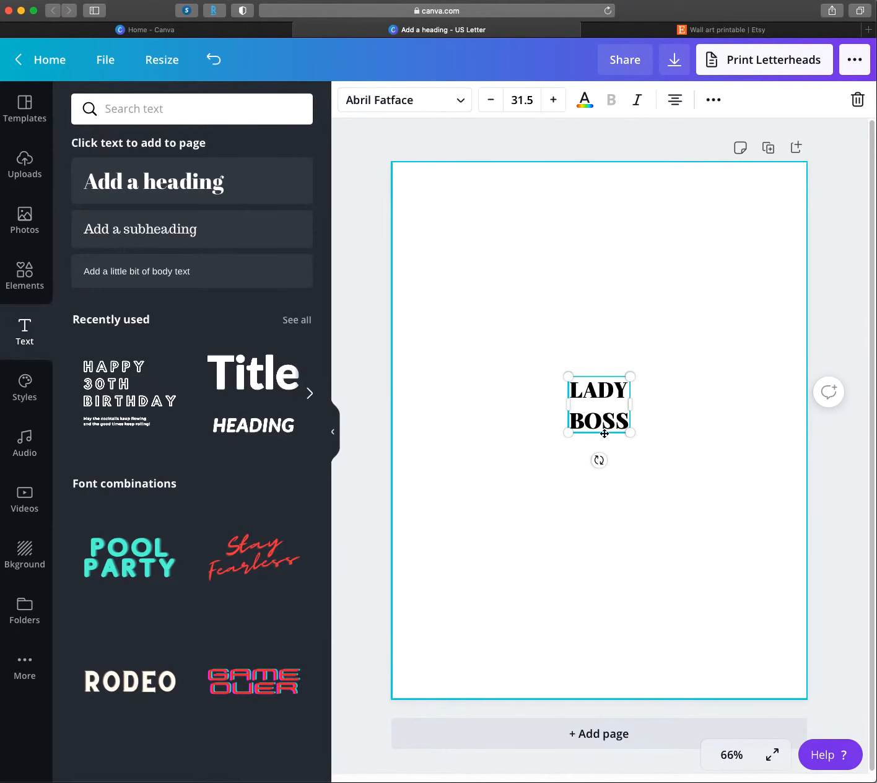
{"action": "double_click", "coordinate": [597, 390]}
{"action": "left_click", "coordinate": [613, 424]}
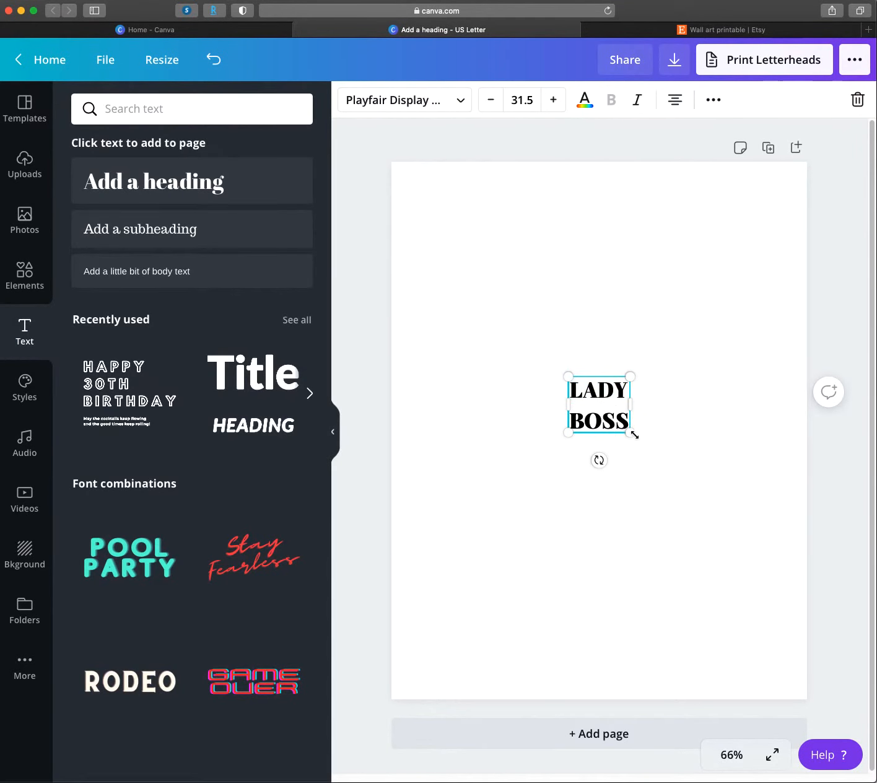
{"action": "left_click_drag", "start_coordinate": [635, 435], "coordinate": [571, 387]}
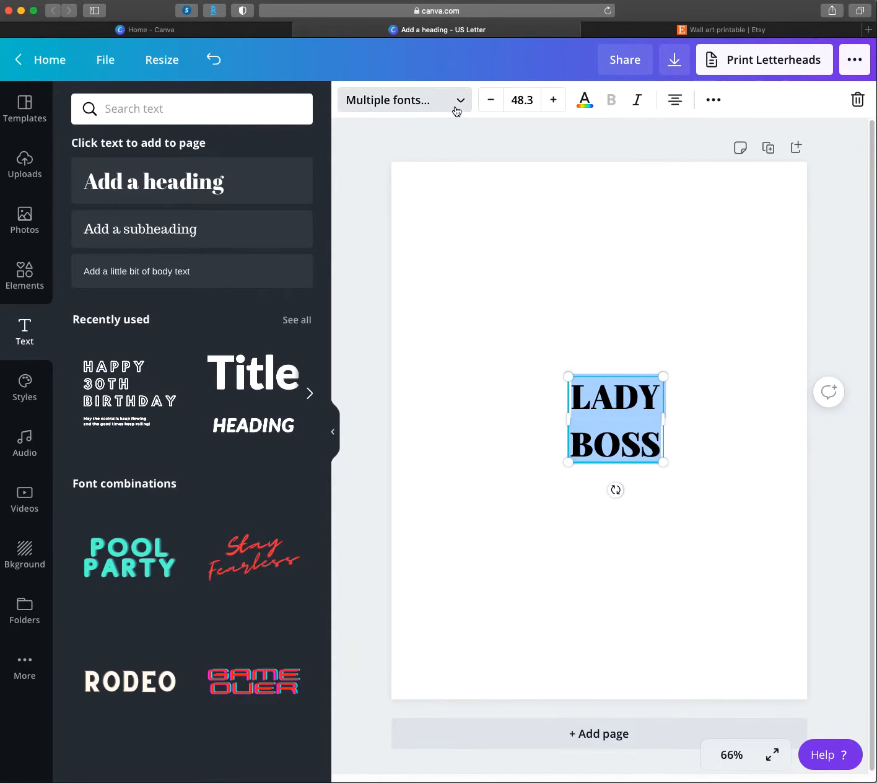
{"action": "left_click", "coordinate": [455, 100]}
{"action": "left_click", "coordinate": [112, 181]}
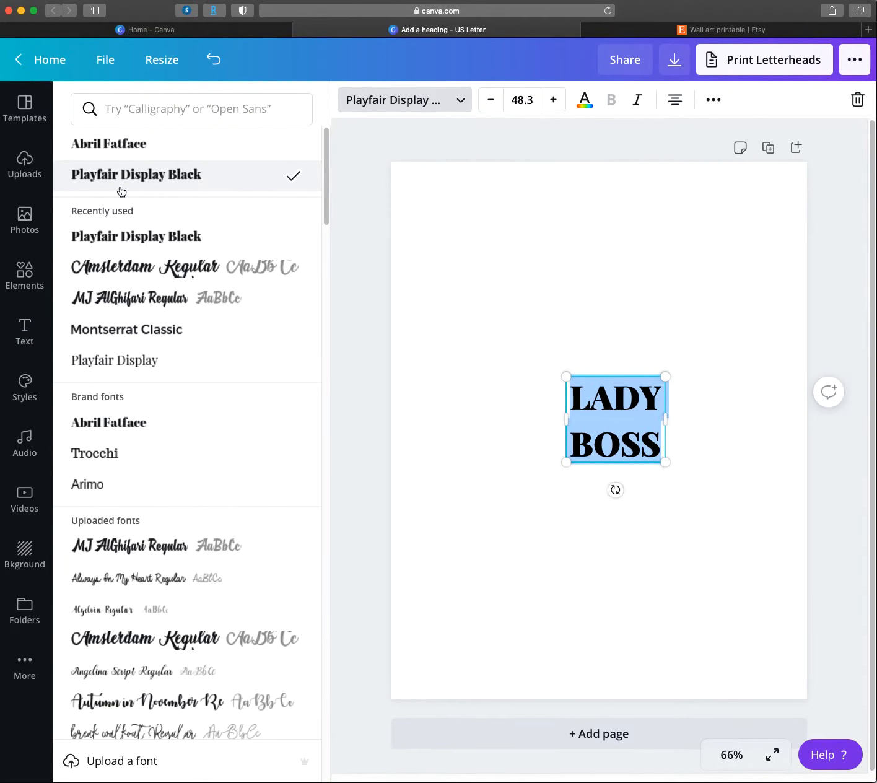
{"action": "key", "text": "Escape"}
- Enlarge the LADY BOSS heading to font size 150 and centre it horizontally on the page
{"action": "left_click_drag", "start_coordinate": [566, 376], "coordinate": [452, 277]}
{"action": "left_click_drag", "start_coordinate": [669, 467], "coordinate": [759, 548]}
{"action": "left_click", "coordinate": [666, 600]}
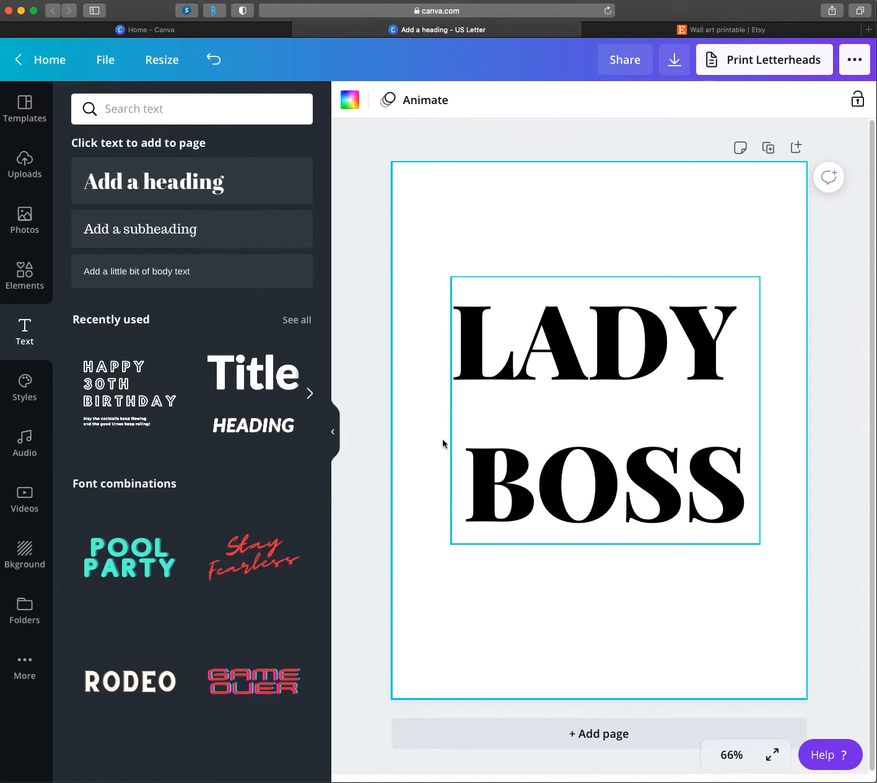
{"action": "left_click", "coordinate": [600, 348]}
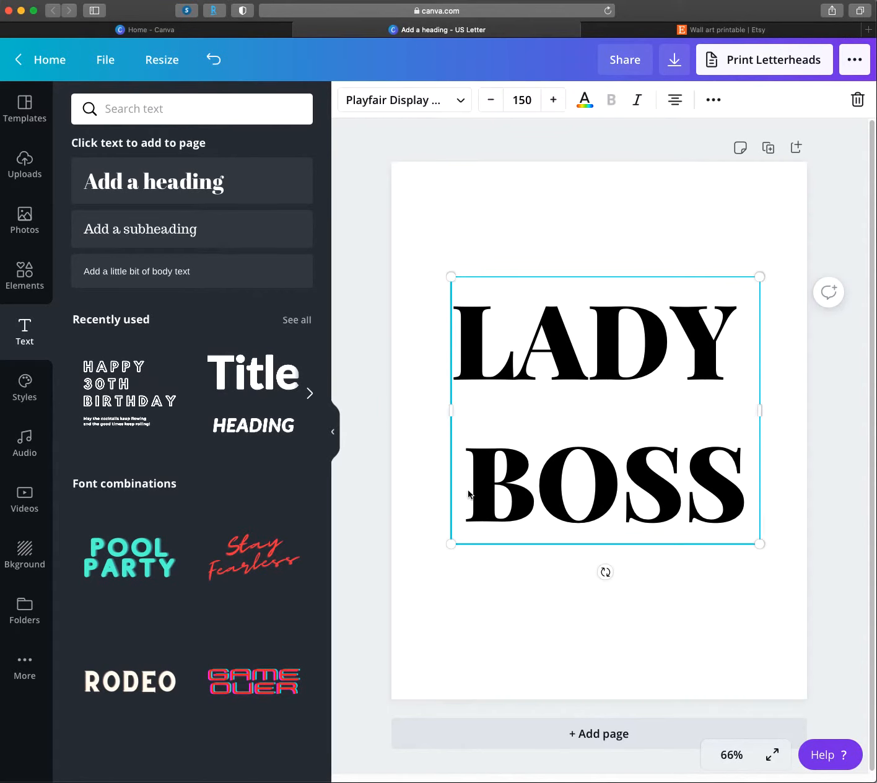
{"action": "mouse_move", "coordinate": [568, 413]}
{"action": "left_mouse_down"}
{"action": "mouse_move", "coordinate": [576, 413]}
{"action": "mouse_move", "coordinate": [563, 410]}
{"action": "left_mouse_up"}
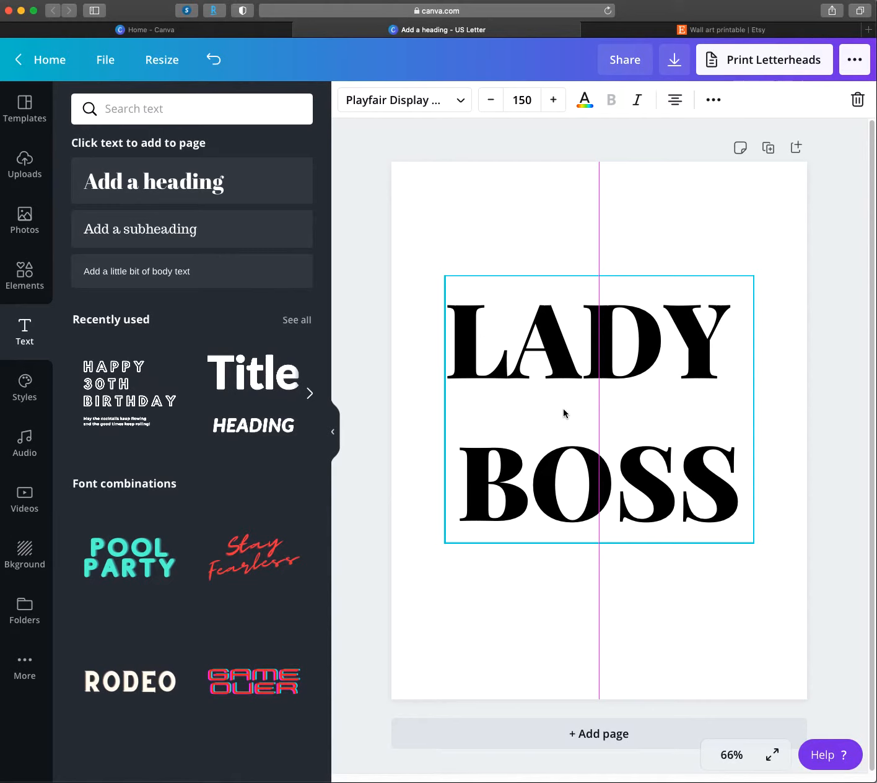
{"action": "left_click_drag", "start_coordinate": [564, 409], "coordinate": [564, 410]}
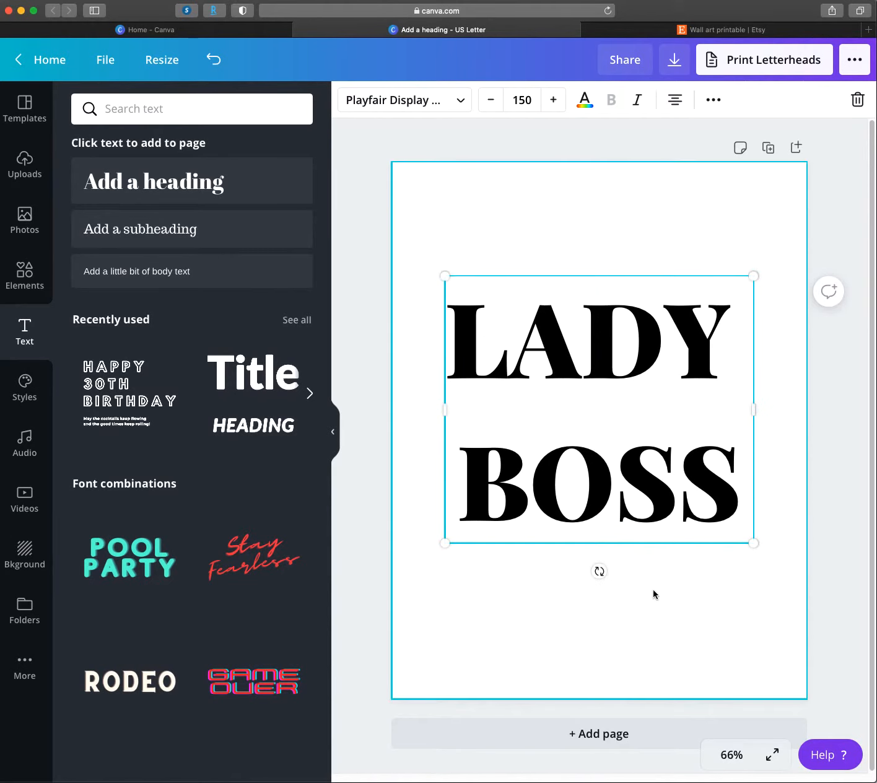
{"action": "left_click", "coordinate": [683, 619]}
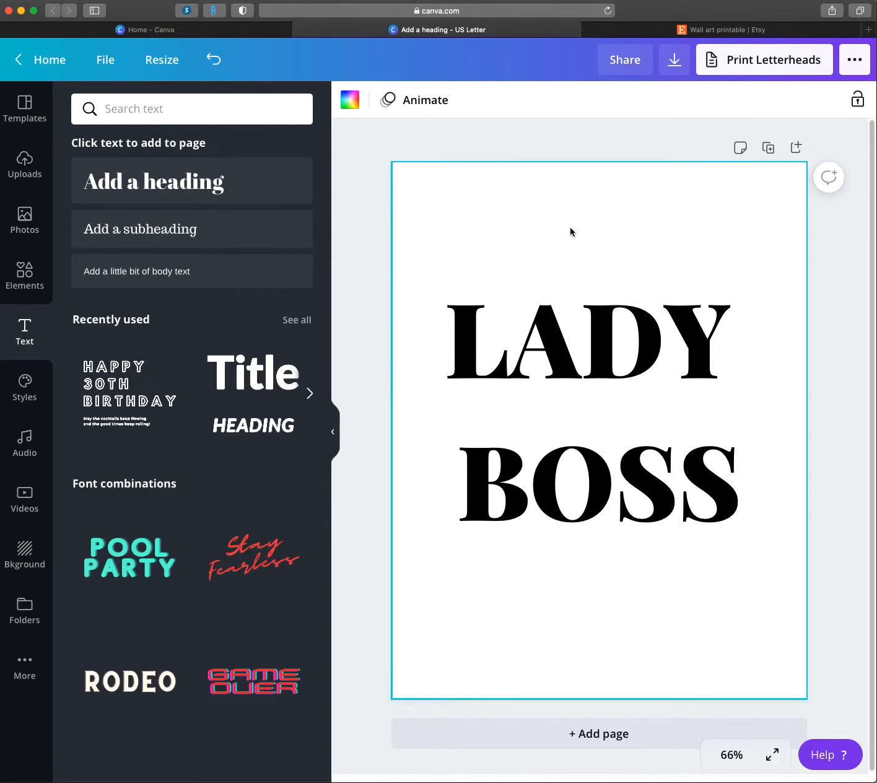
- Rename the design as "LADY BOSS ART"
{"action": "left_click", "coordinate": [106, 61]}
{"action": "left_click", "coordinate": [200, 110]}
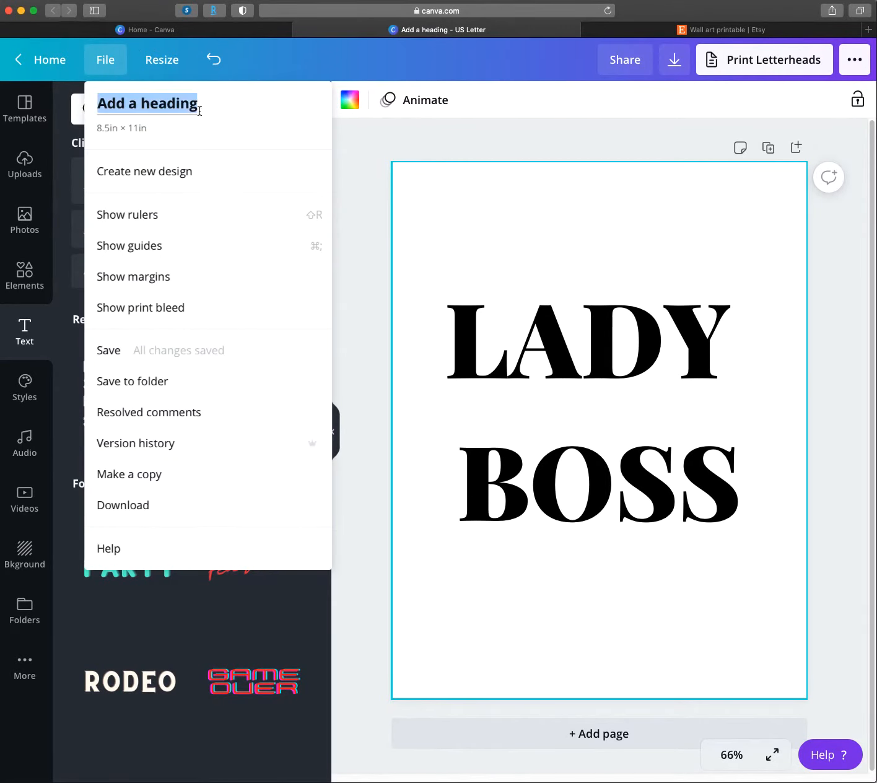
{"action": "type", "text": "LADY. BOO"}
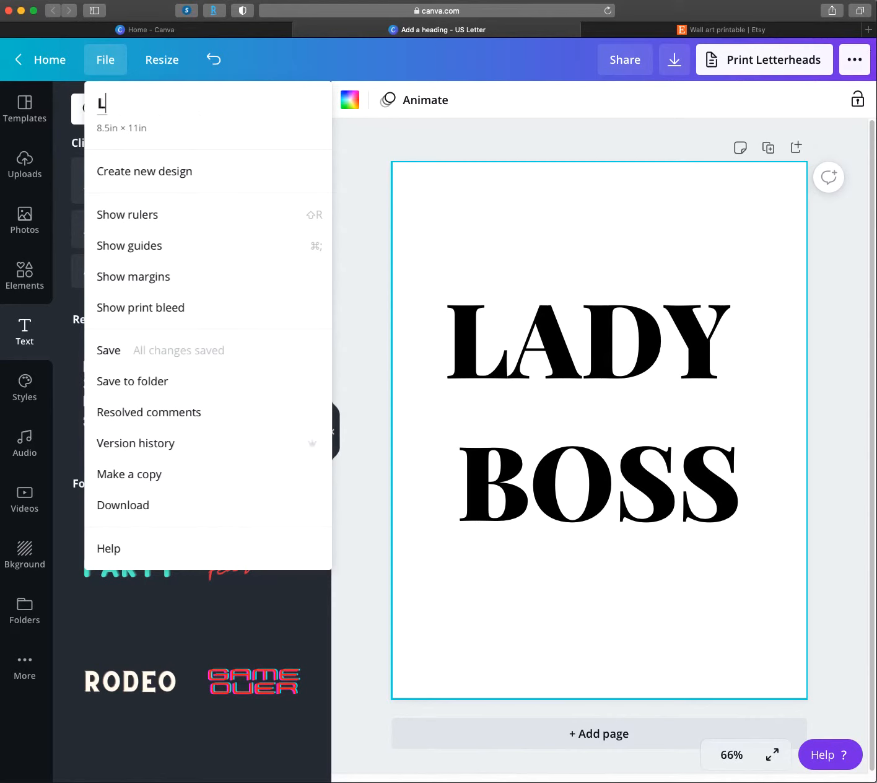
{"action": "key", "text": "BackSpace"}
{"action": "key", "text": "BackSpace"}
{"action": "key", "text": "BackSpace"}
{"action": "key", "text": "BackSpace"}
{"action": "key", "text": "BackSpace"}
{"action": "type", "text": "BOSS"}
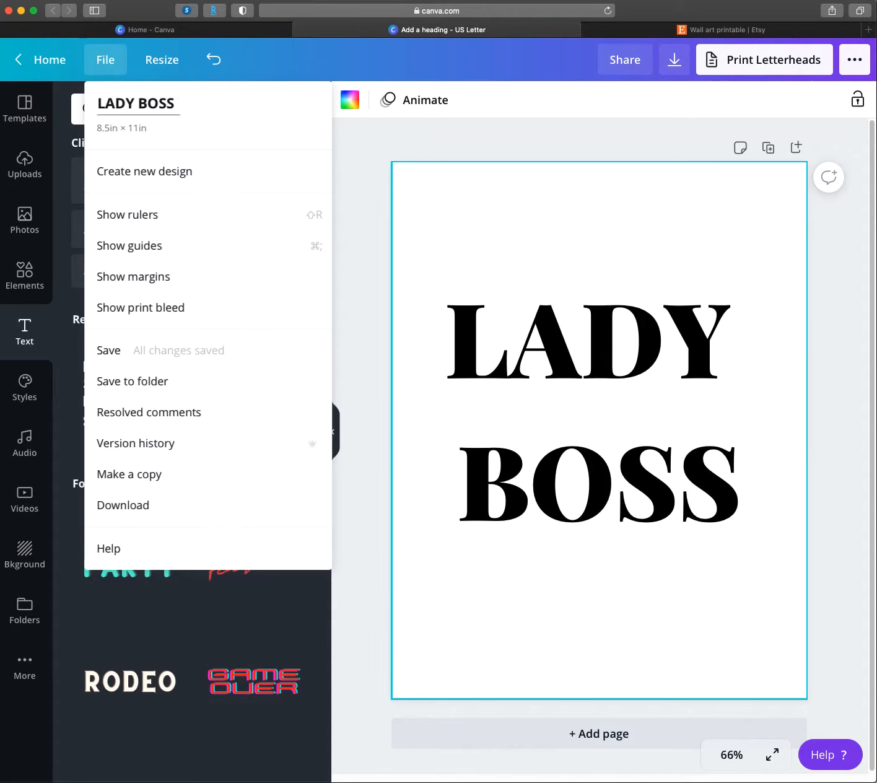
{"action": "type", "text": "ART"}
{"action": "left_click", "coordinate": [566, 248]}
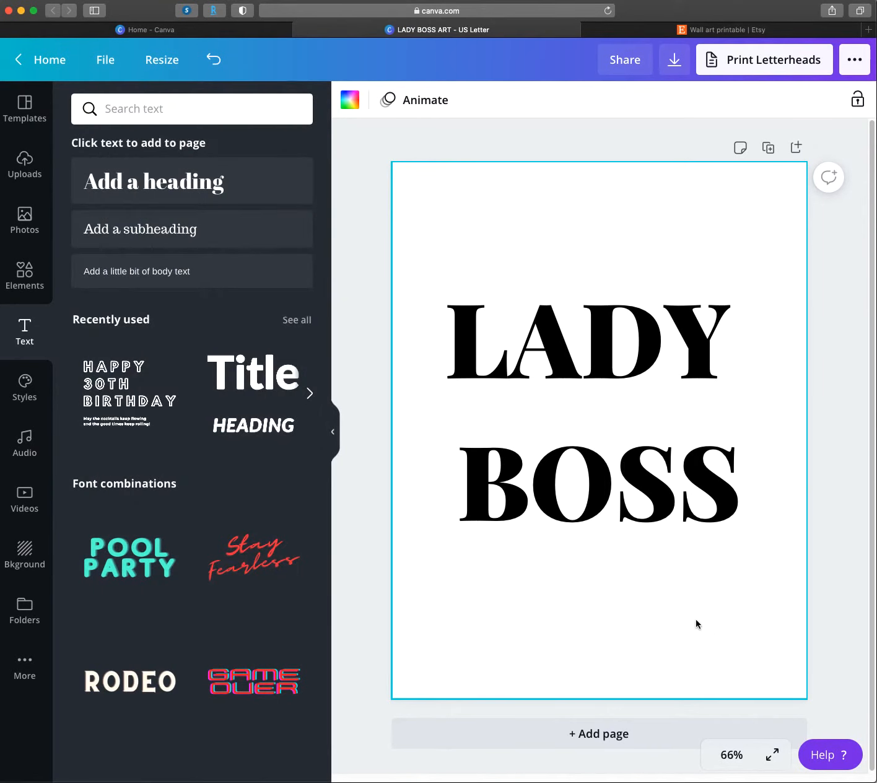
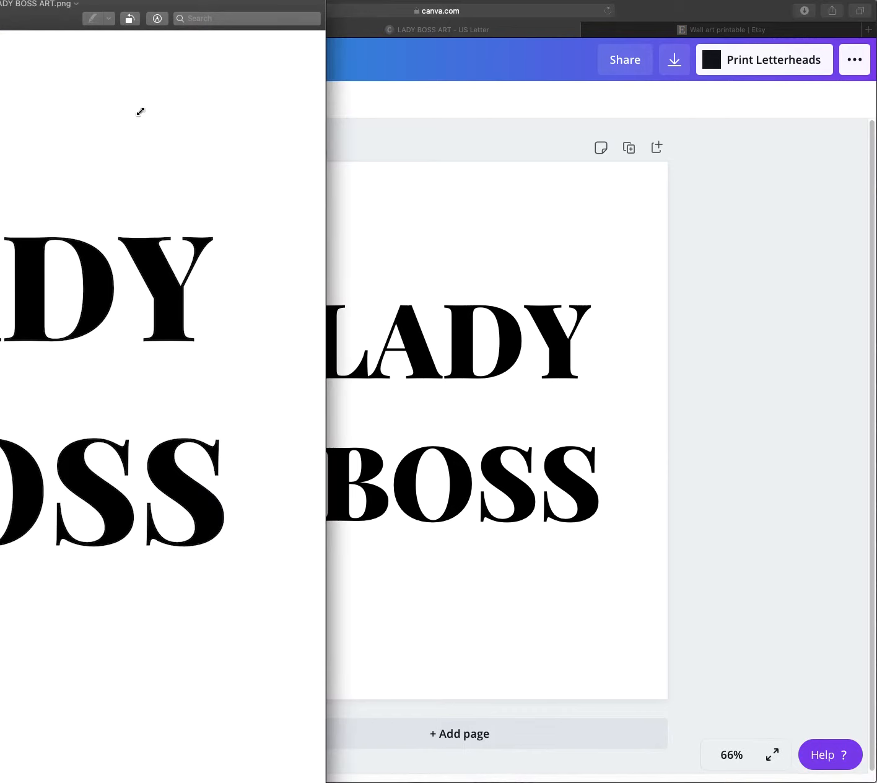
- Return from the LADY BOSS ART.png preview to the Canva design and add a blank second page
{"action": "left_click_drag", "start_coordinate": [139, 131], "coordinate": [206, 146]}
{"action": "left_click", "coordinate": [753, 163]}
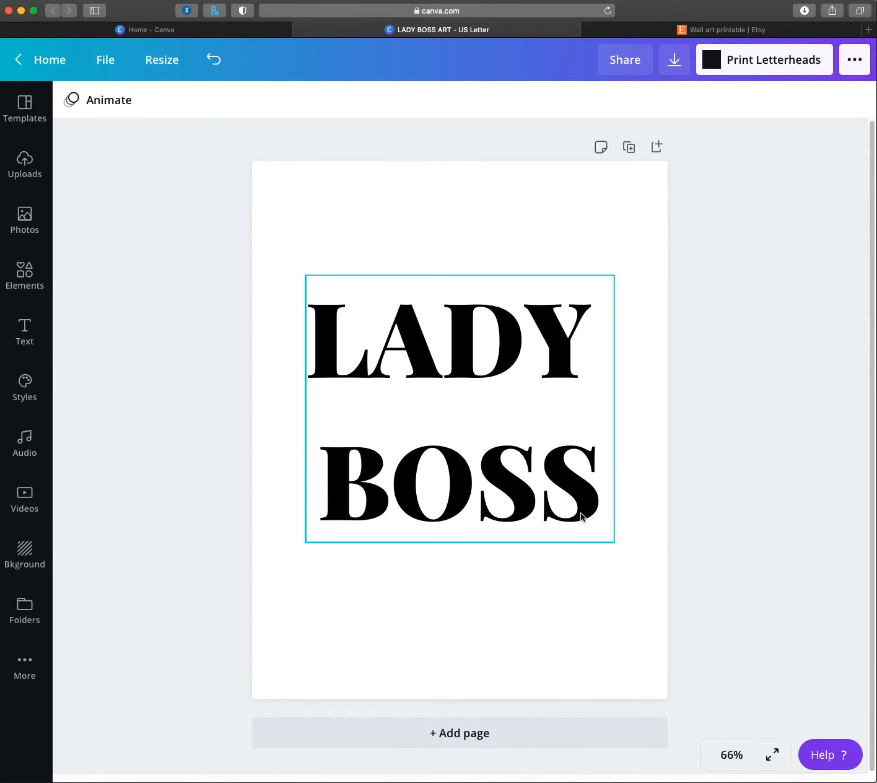
{"action": "left_click", "coordinate": [449, 736]}
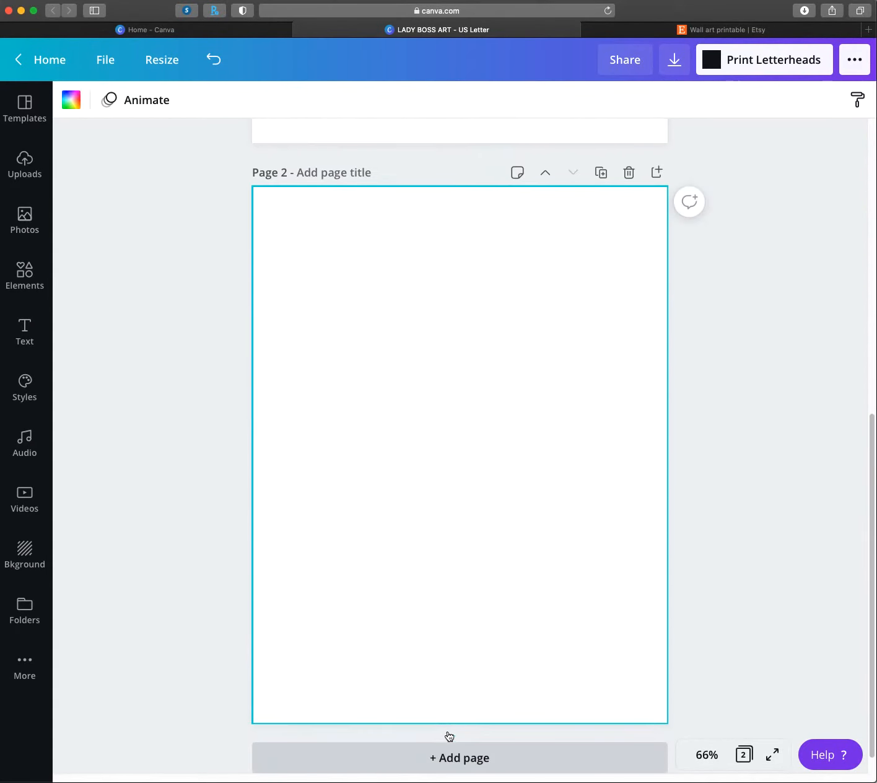
{"action": "scroll", "coordinate": [384, 248], "scroll_direction": "up", "scroll_amount": 3}
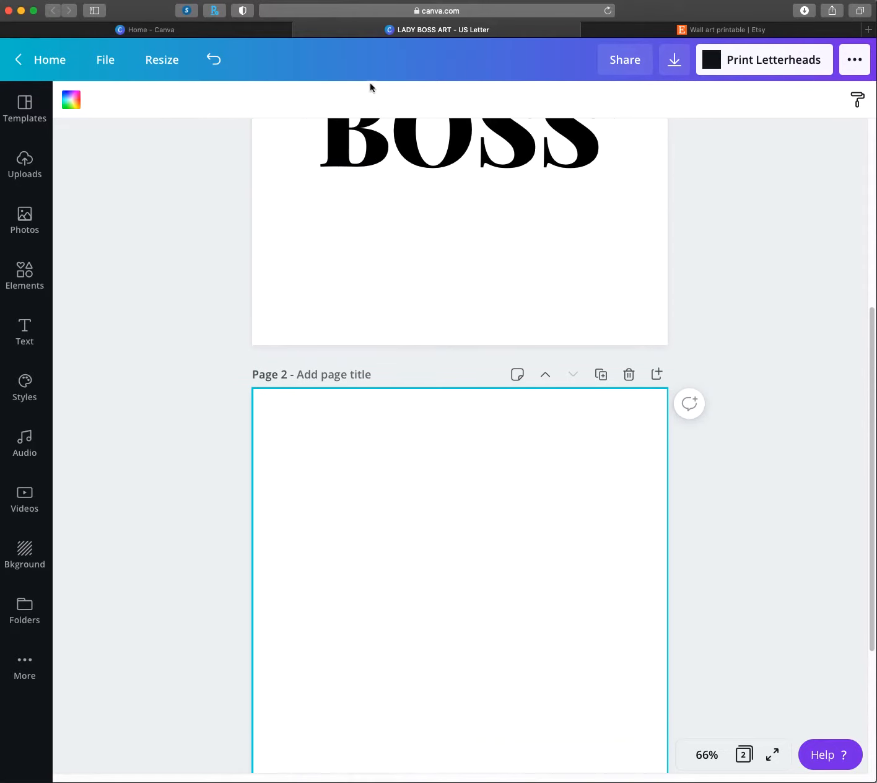
- Create a new custom-size design of 2000 x 2000 px from the Canva home page
{"action": "left_click", "coordinate": [177, 32]}
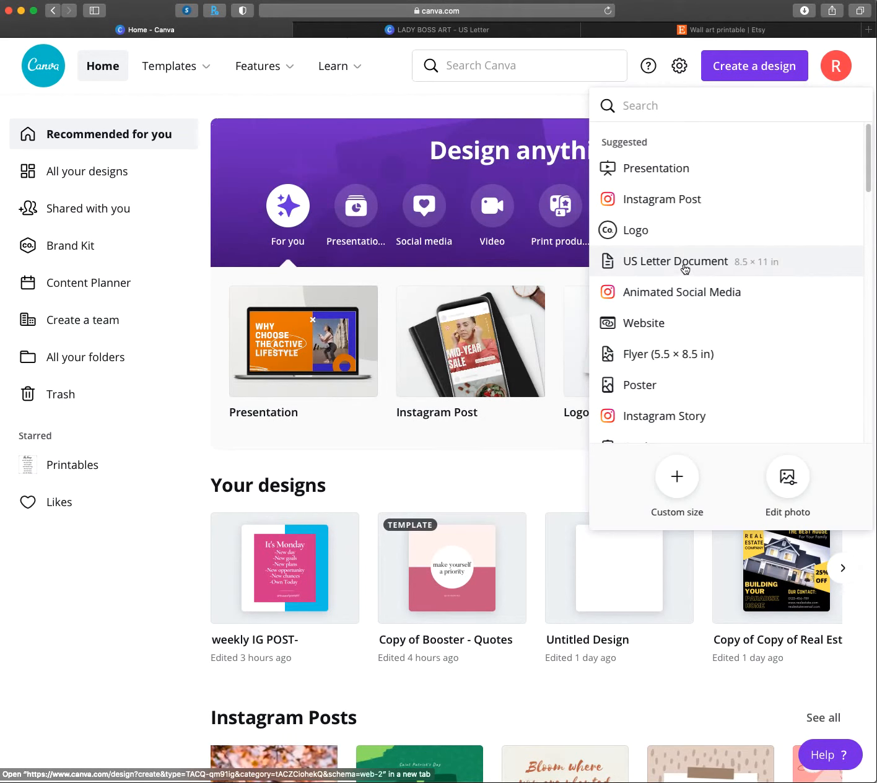
{"action": "left_click", "coordinate": [749, 69]}
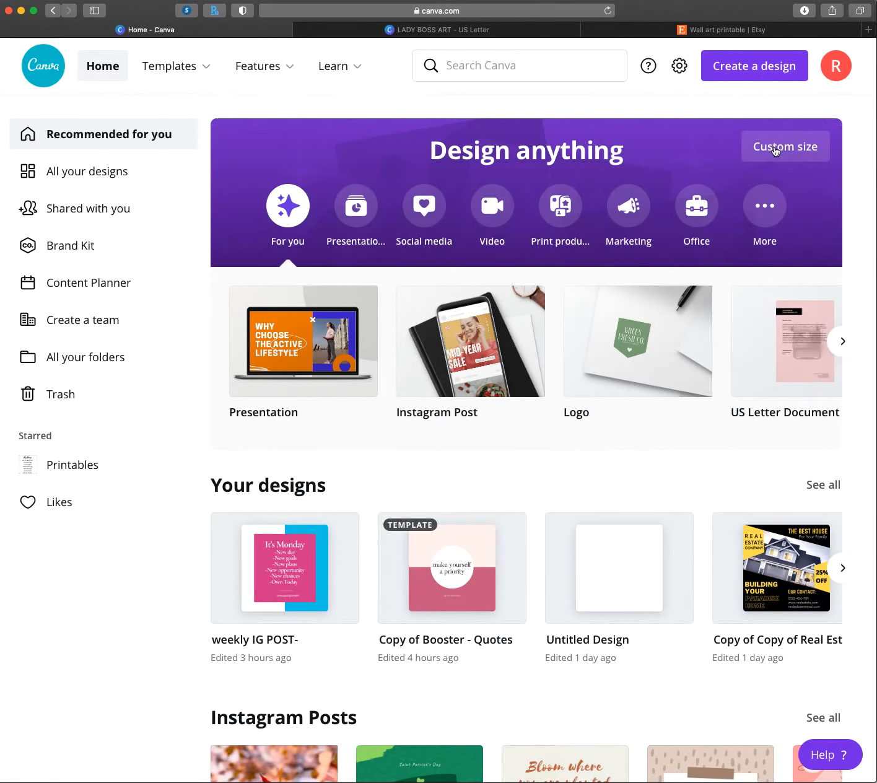
{"action": "left_click", "coordinate": [756, 67]}
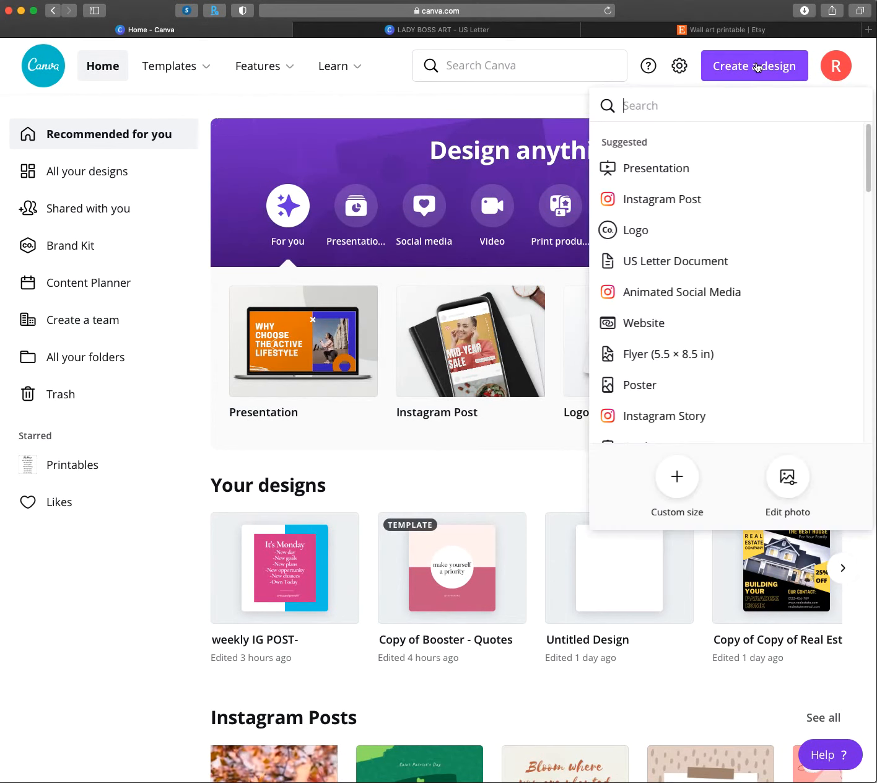
{"action": "left_click", "coordinate": [678, 475]}
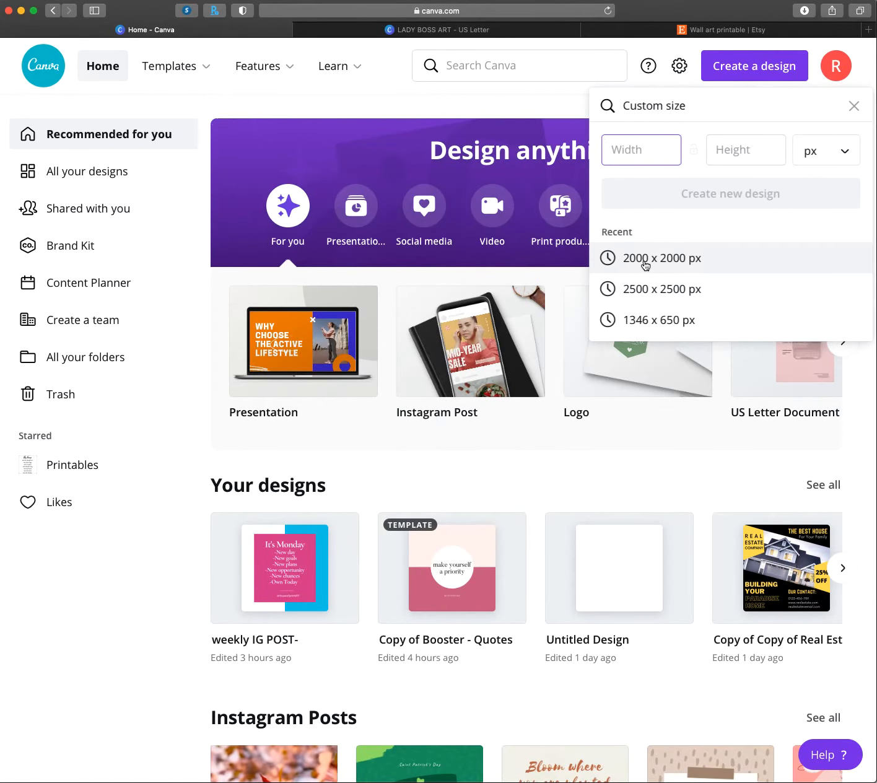
{"action": "left_click", "coordinate": [642, 260]}
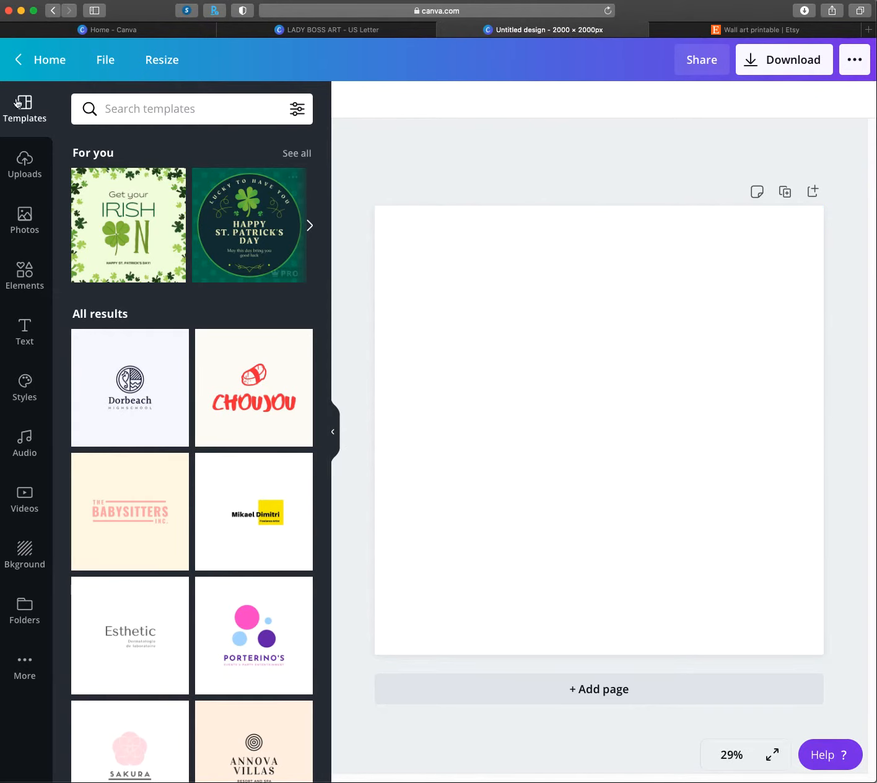
- Review the framed mockups in the Etsy wall art search results, and return to the blank 2000 x 2000 px Canva design
{"action": "left_click", "coordinate": [25, 288]}
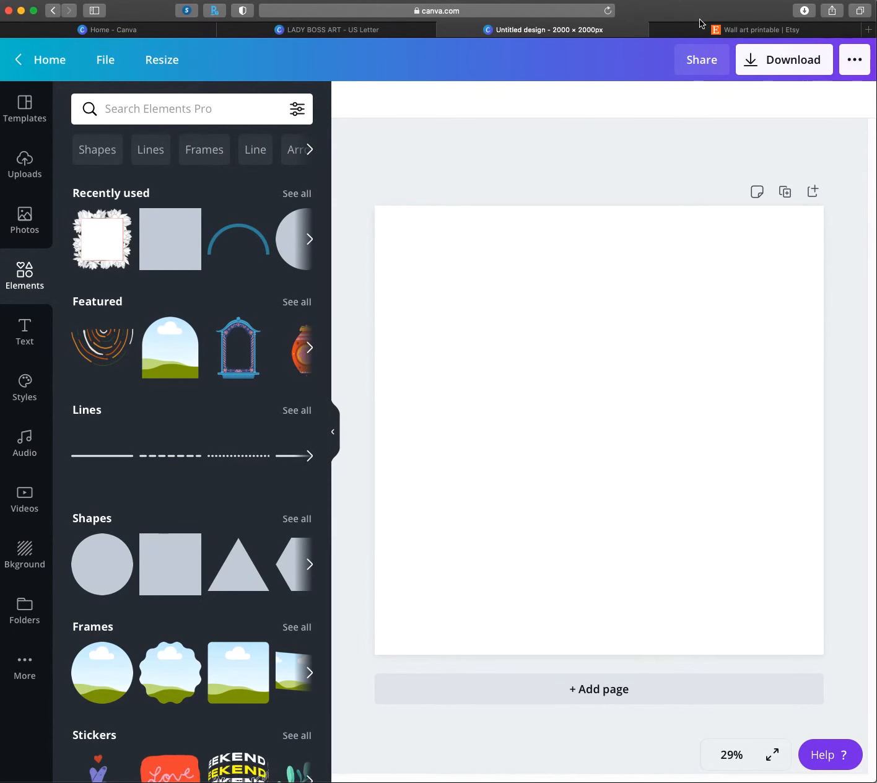
{"action": "left_click", "coordinate": [666, 29]}
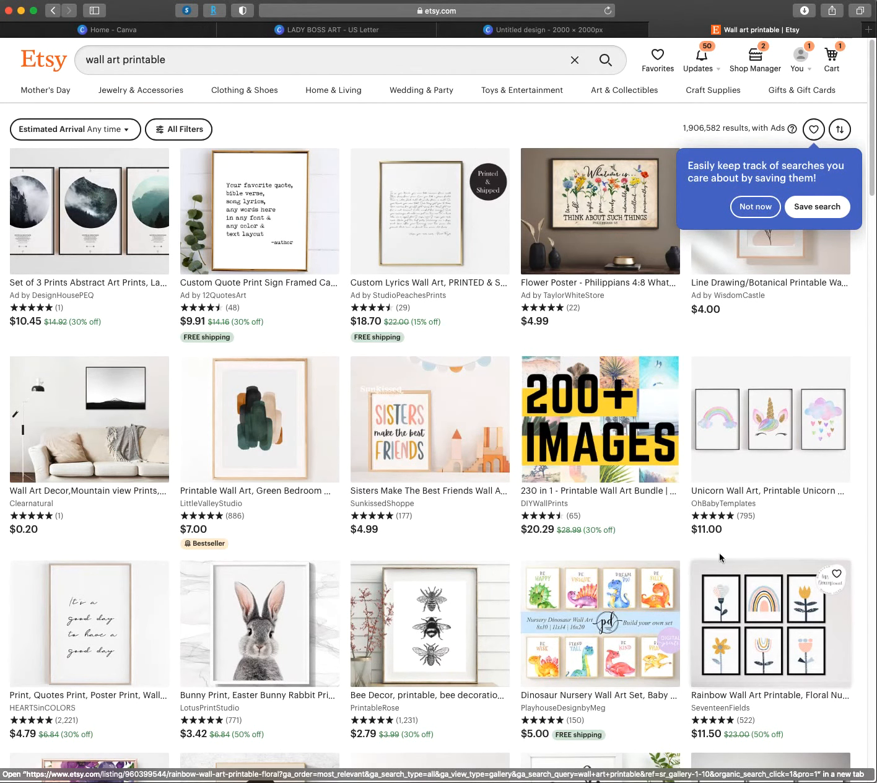
{"action": "left_click", "coordinate": [500, 32]}
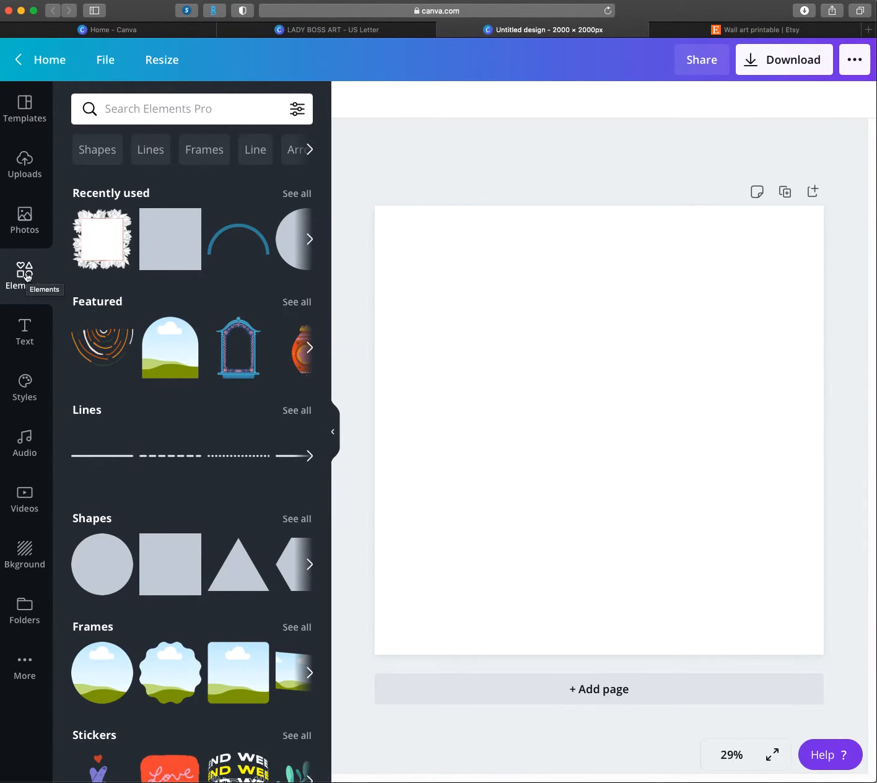
- Search Canva's photos for "BLACK FRAME"
{"action": "left_click", "coordinate": [26, 221]}
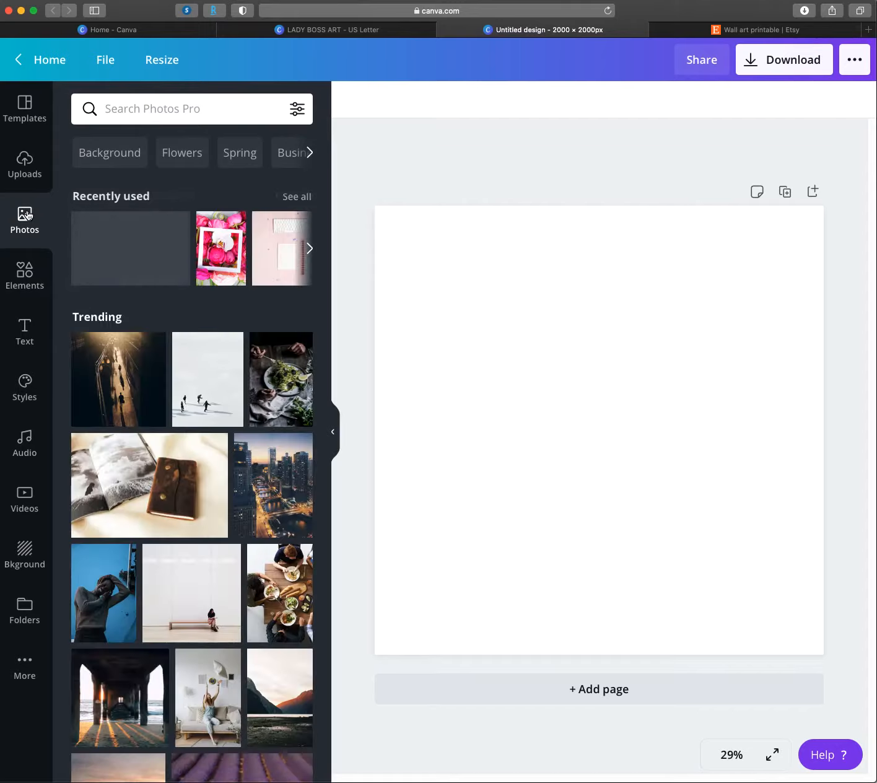
{"action": "left_click", "coordinate": [161, 109]}
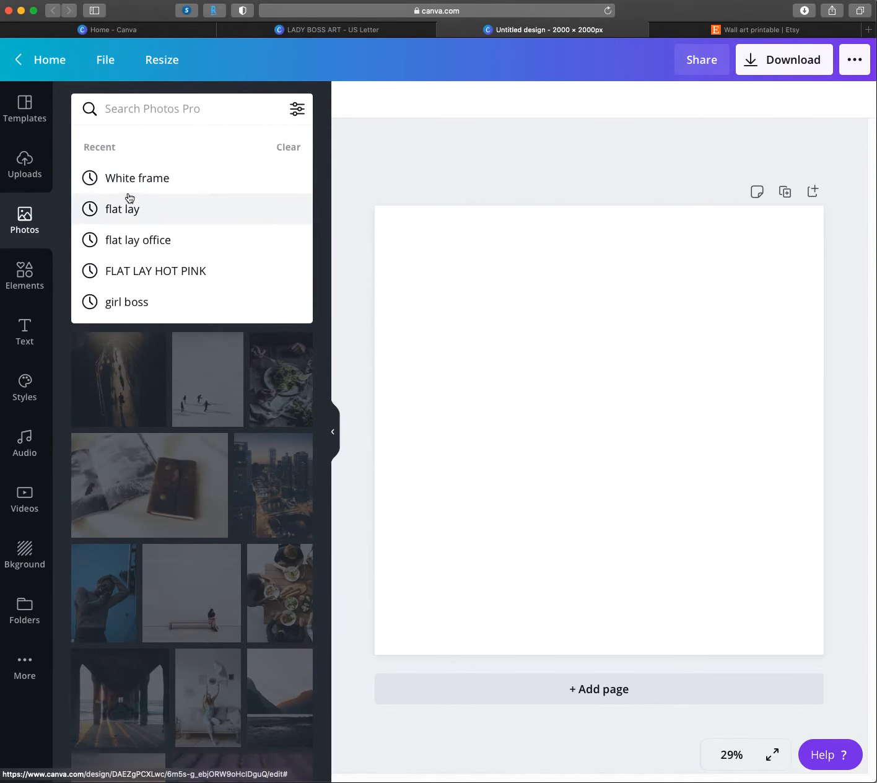
{"action": "type", "text": "BLACK FRAME"}
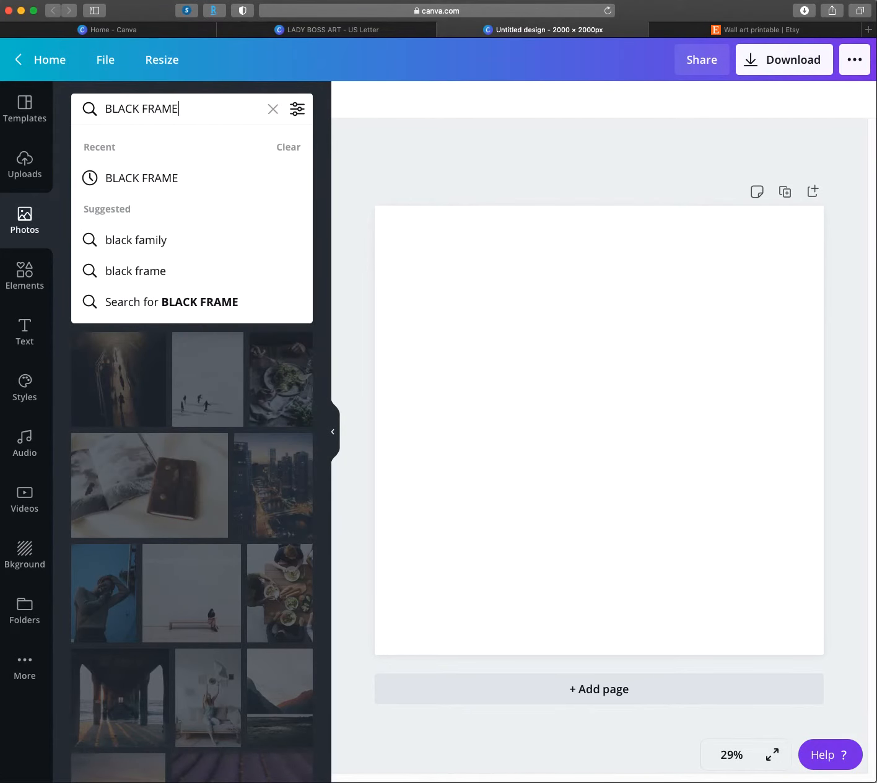
{"action": "left_click", "coordinate": [149, 177]}
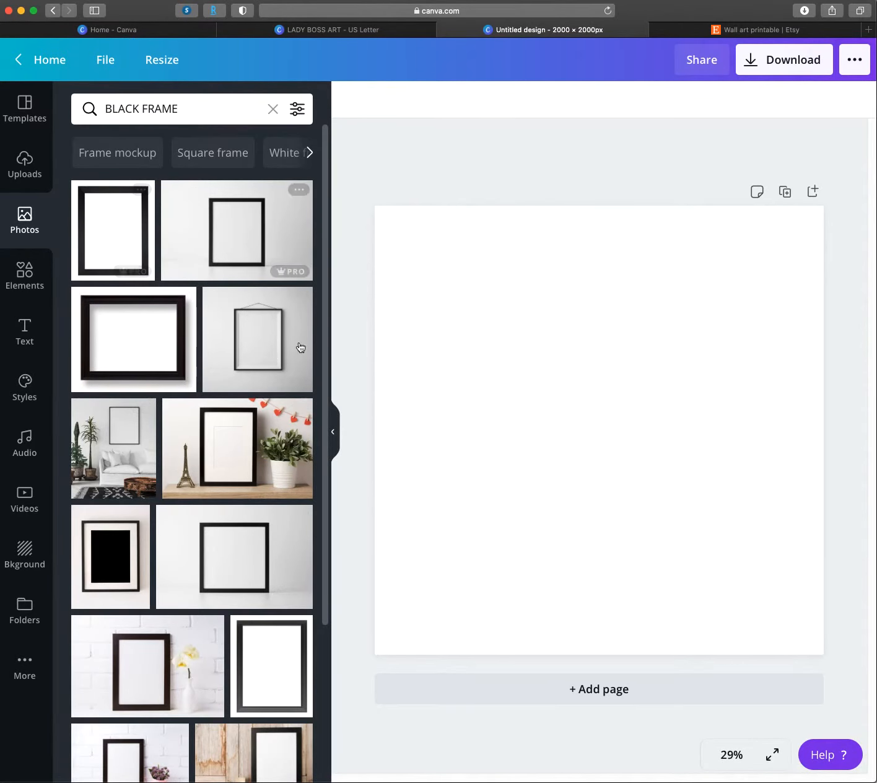
- Browse the black frame photos and add the living-room photo with a black frame above a white sofa to the page
{"action": "scroll", "coordinate": [180, 483], "scroll_direction": "down", "scroll_amount": 3}
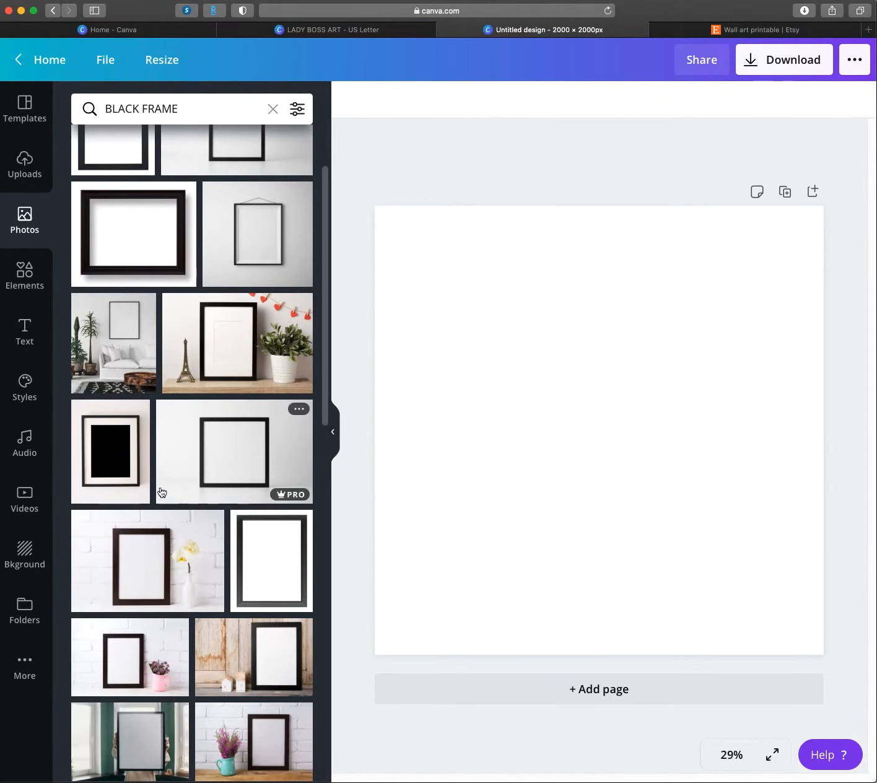
{"action": "scroll", "coordinate": [210, 467], "scroll_direction": "down", "scroll_amount": 5}
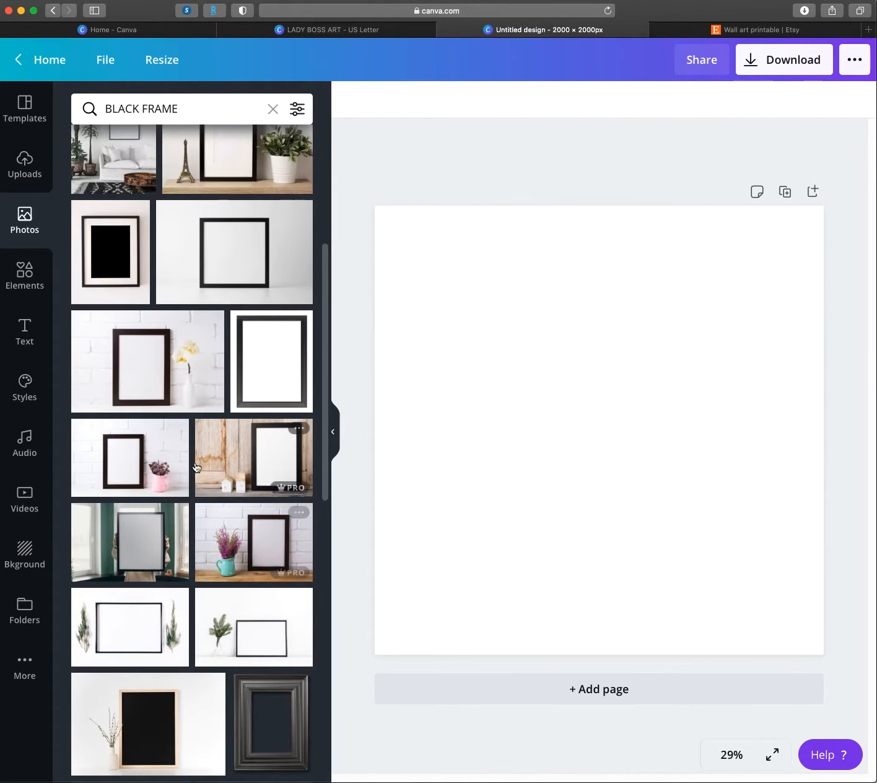
{"action": "scroll", "coordinate": [195, 468], "scroll_direction": "up", "scroll_amount": 5}
{"action": "left_click", "coordinate": [119, 317]}
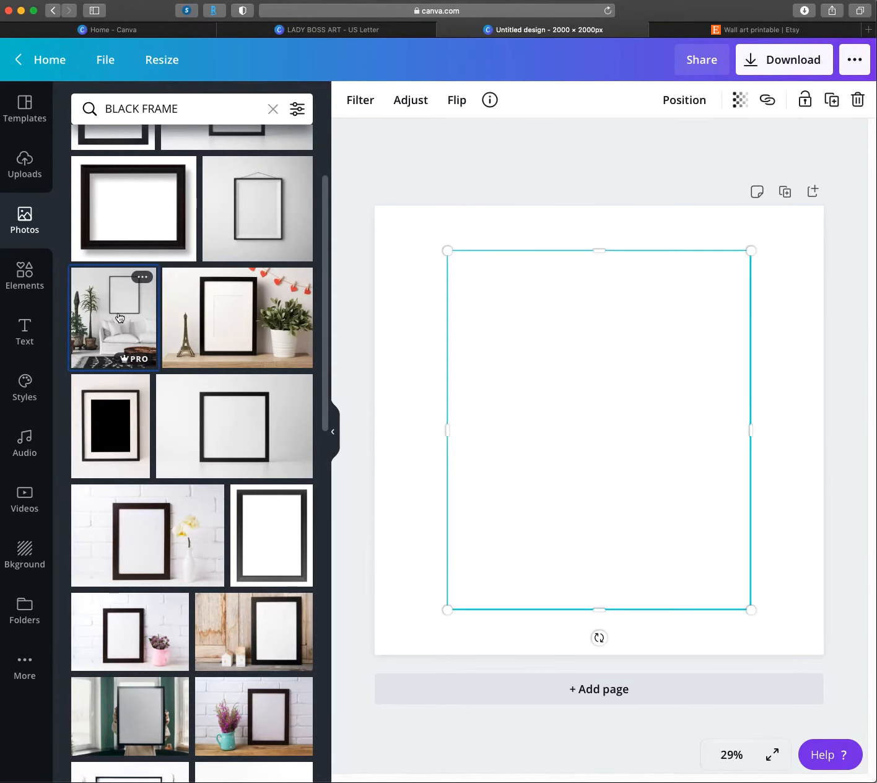
- Align the living-room photo with the page's upper-left corner and enlarge it to the full page height
{"action": "left_click", "coordinate": [792, 314]}
{"action": "left_click", "coordinate": [642, 336]}
{"action": "left_click_drag", "start_coordinate": [641, 337], "coordinate": [554, 289]}
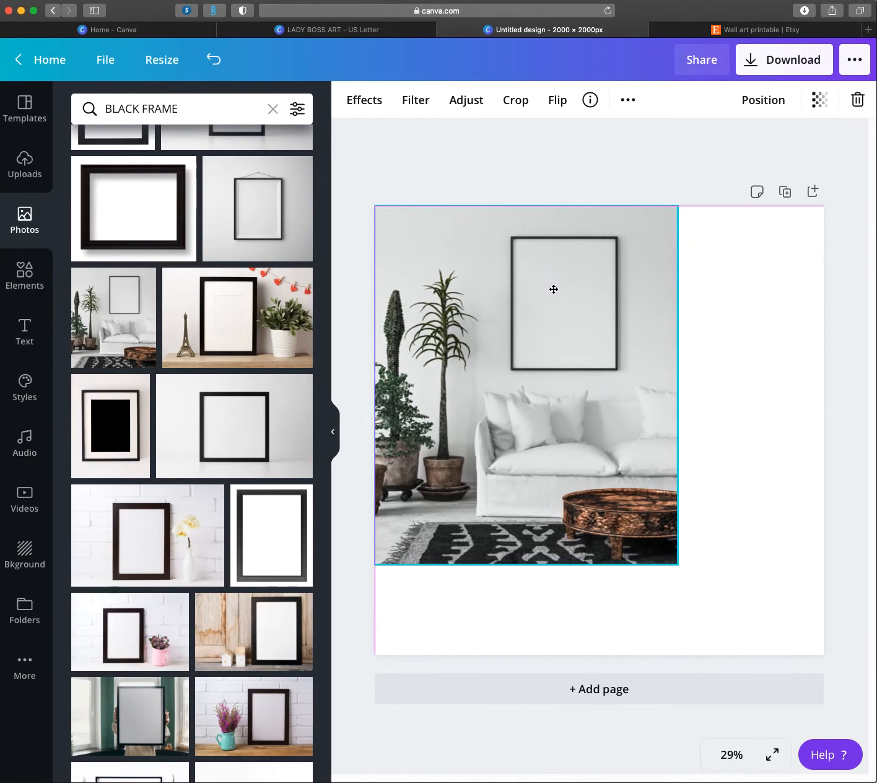
{"action": "left_click_drag", "start_coordinate": [680, 566], "coordinate": [766, 645]}
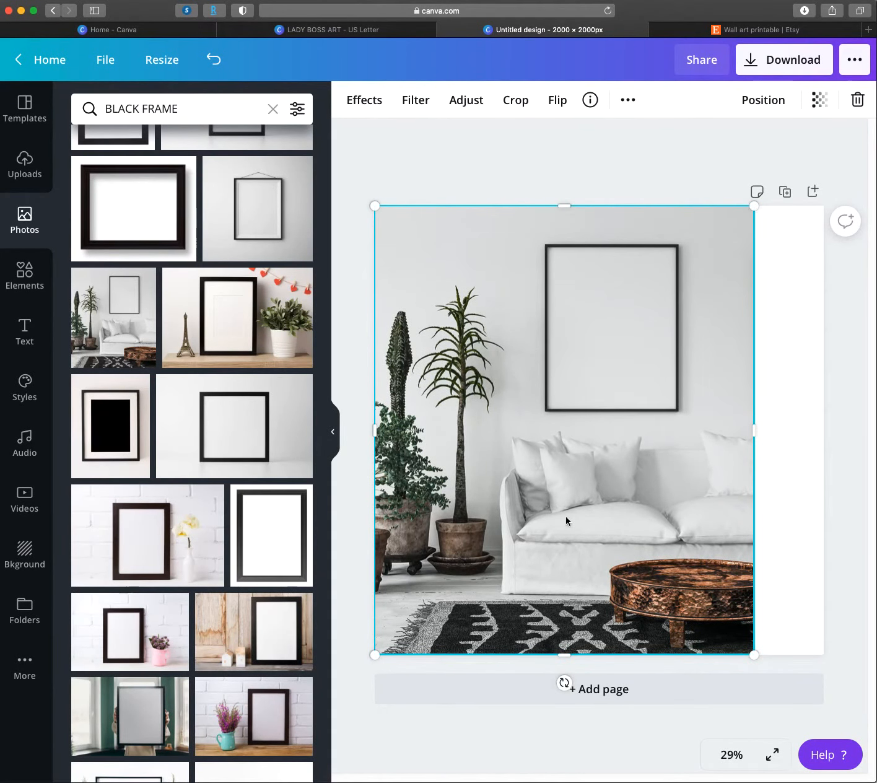
- Set the living-room photo as the page background so it fills the whole 2000 x 2000 px canvas
{"action": "left_click", "coordinate": [780, 312]}
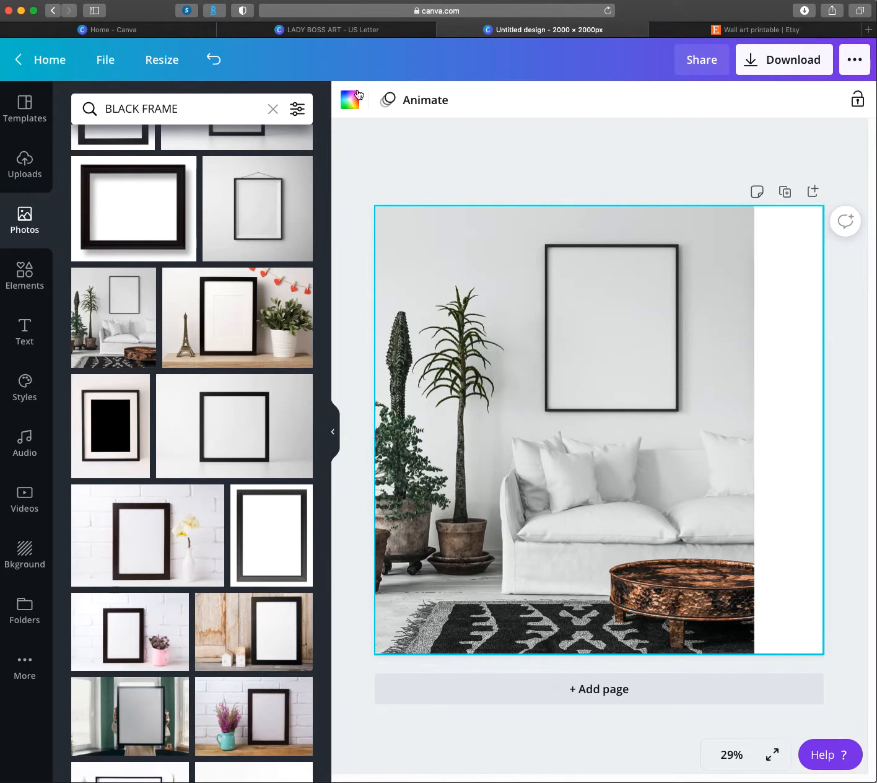
{"action": "left_click", "coordinate": [732, 321]}
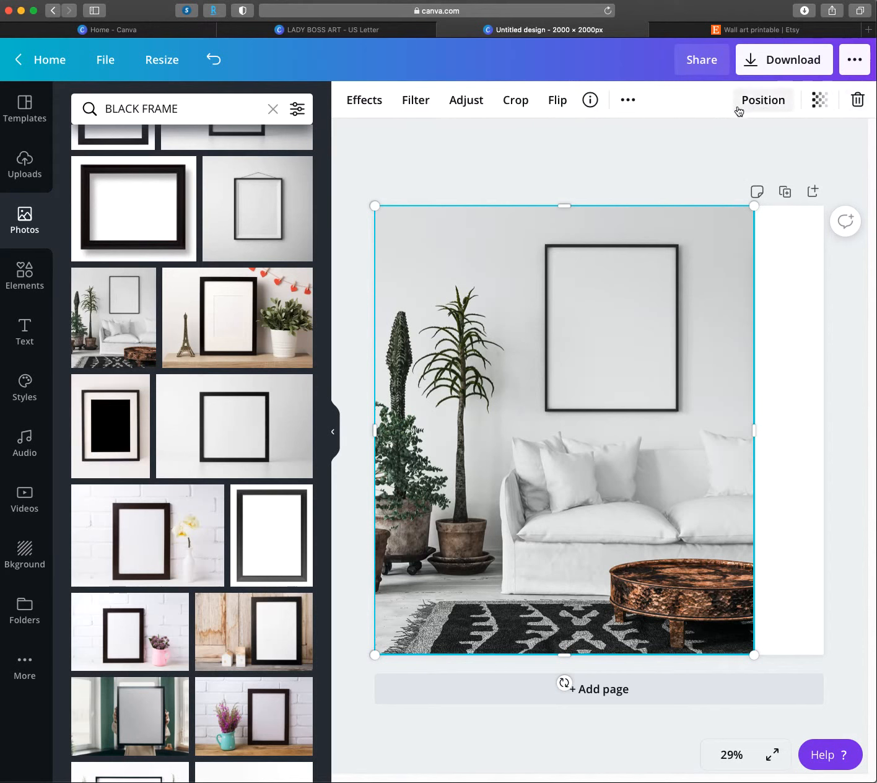
{"action": "left_click", "coordinate": [628, 100]}
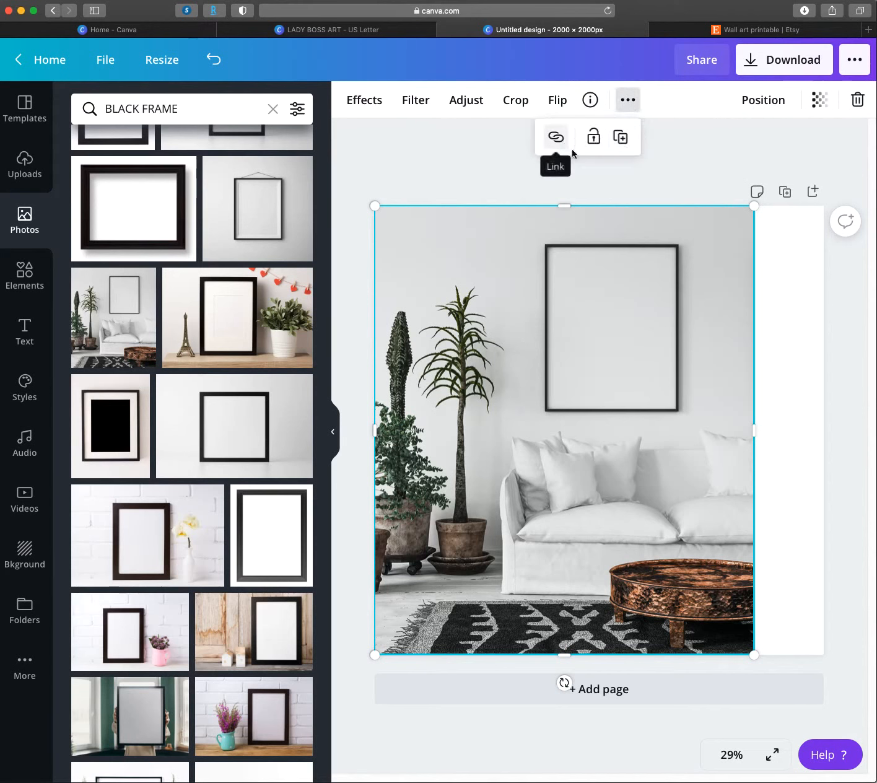
{"action": "left_click", "coordinate": [794, 268]}
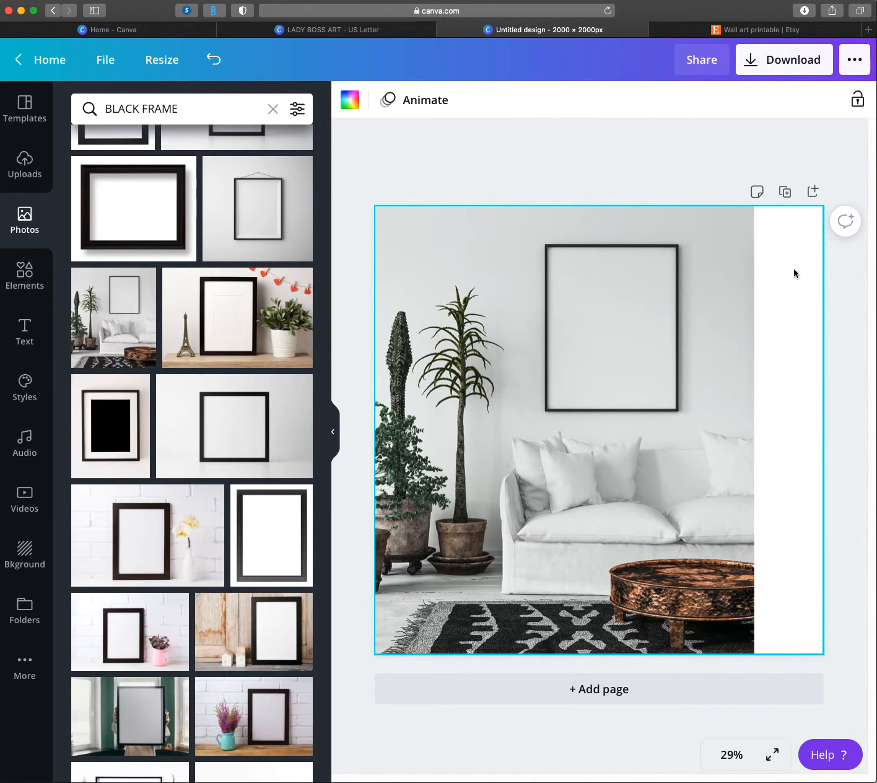
{"action": "right_click", "coordinate": [742, 378]}
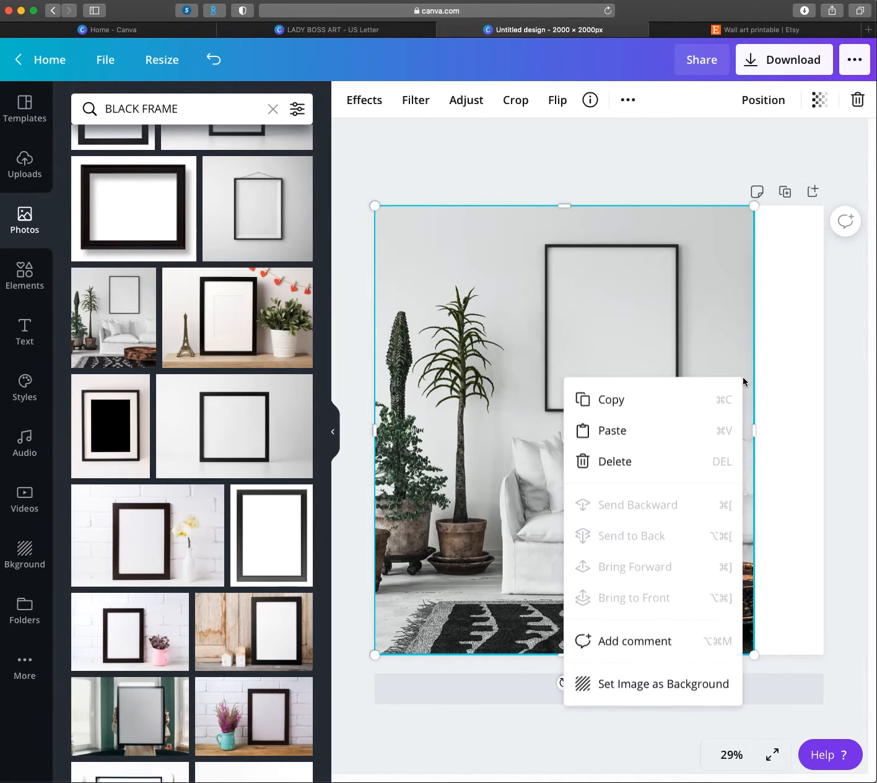
{"action": "left_click", "coordinate": [632, 688]}
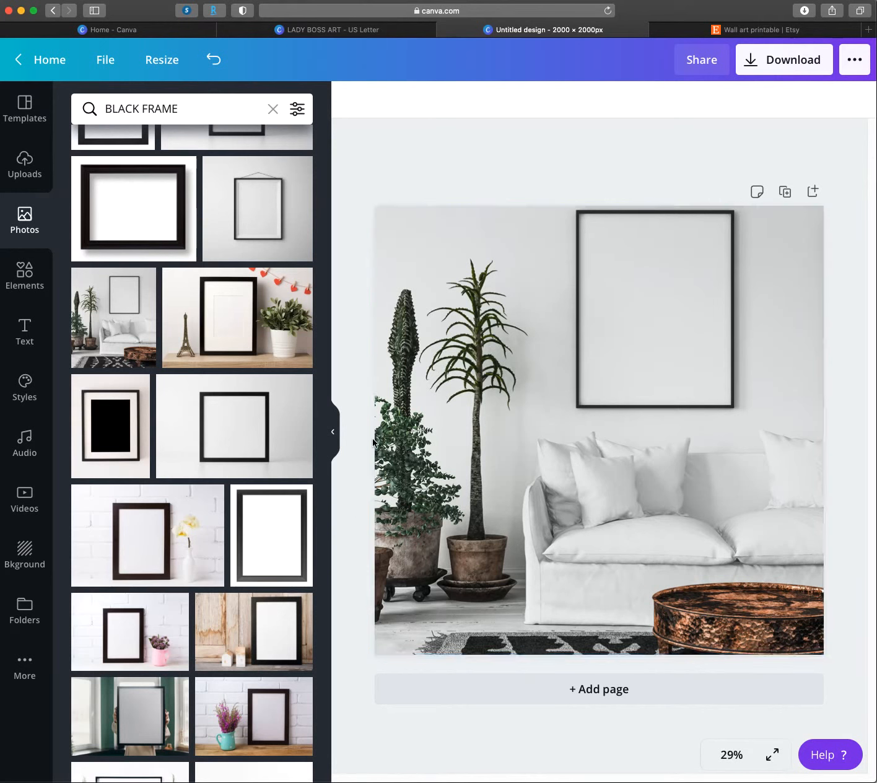
- Shift the background photo's crop downward so more wall shows above the black frame, and apply the crop
{"action": "double_click", "coordinate": [460, 419]}
{"action": "left_click_drag", "start_coordinate": [476, 423], "coordinate": [580, 511]}
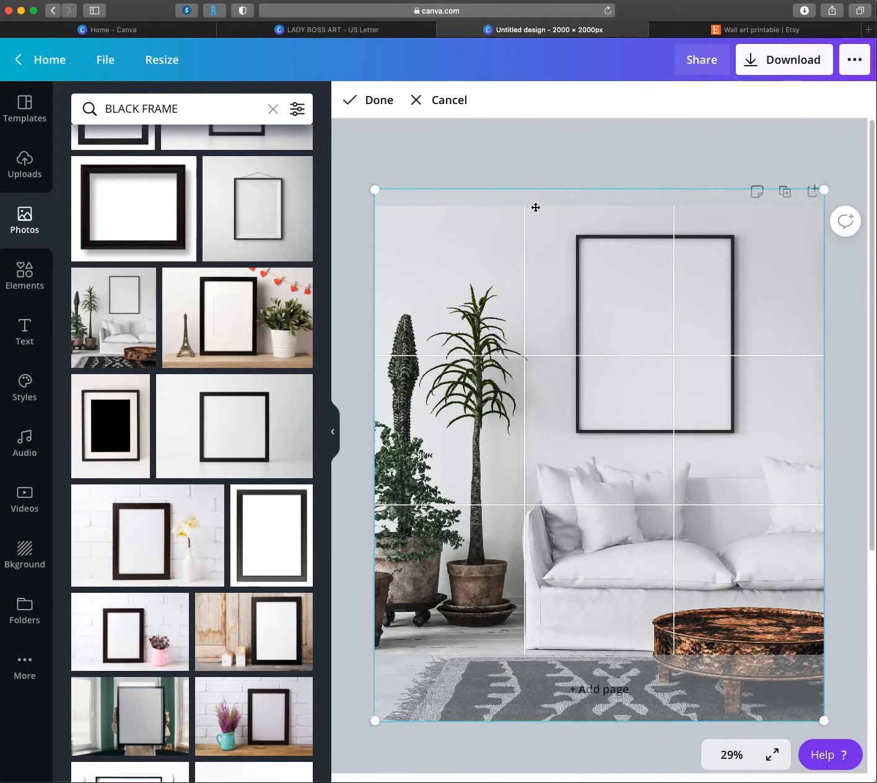
{"action": "left_click", "coordinate": [375, 101]}
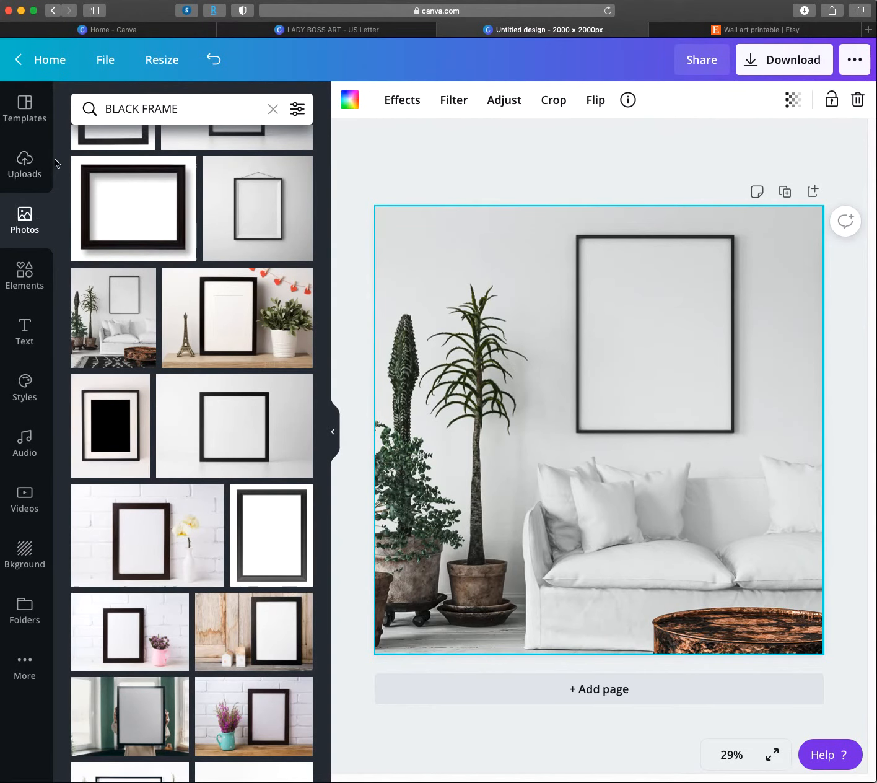
- Upload LADY BOSS ART.png from the computer's recent files to the media uploads
{"action": "left_click", "coordinate": [26, 169]}
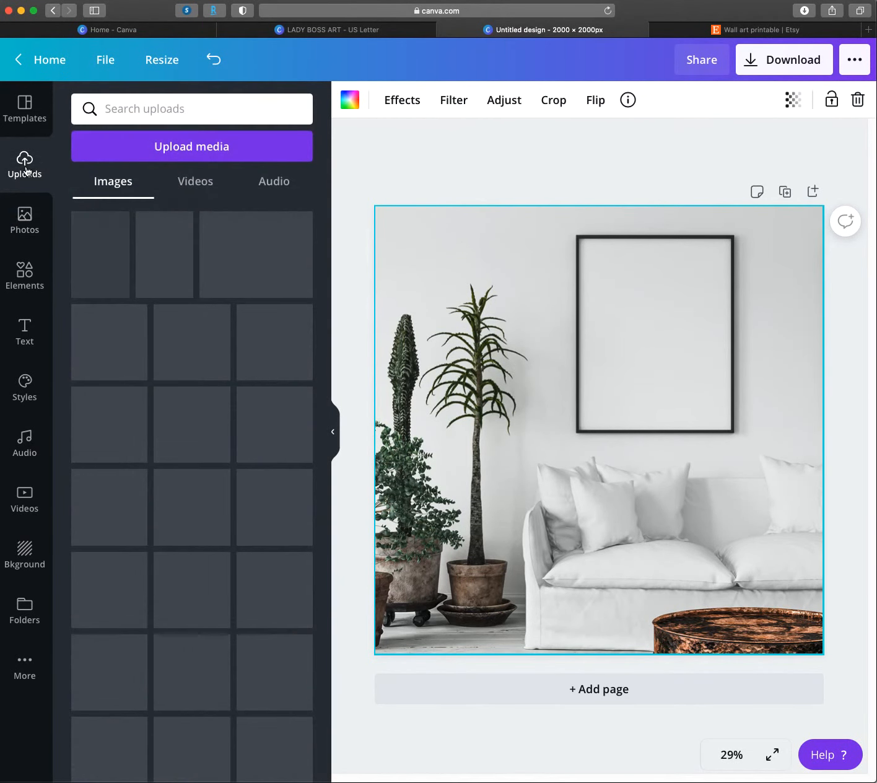
{"action": "left_click", "coordinate": [187, 149]}
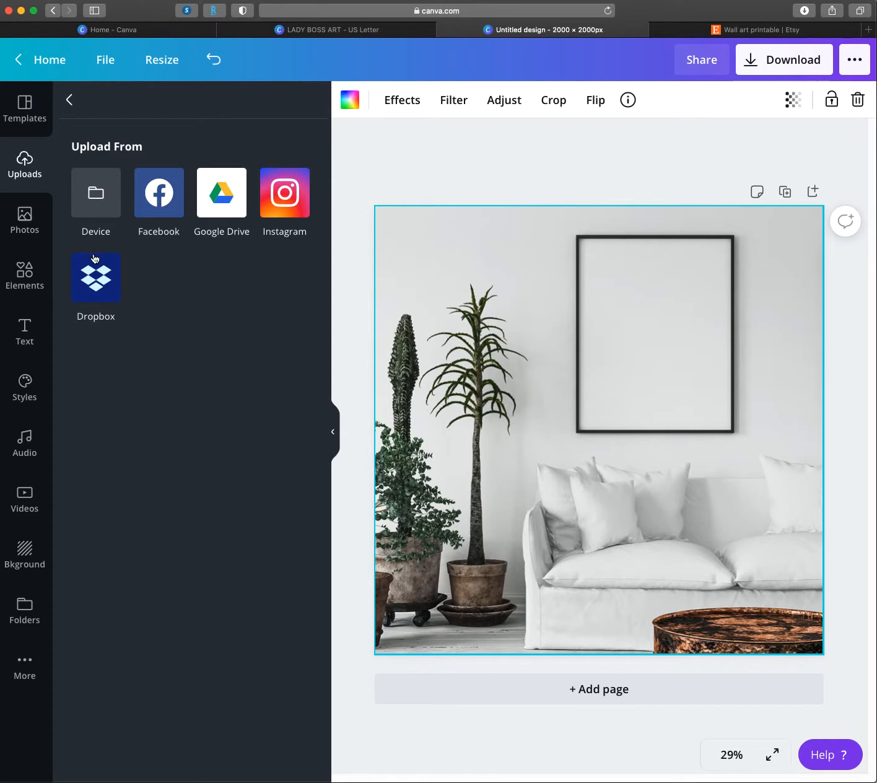
{"action": "left_click", "coordinate": [110, 199]}
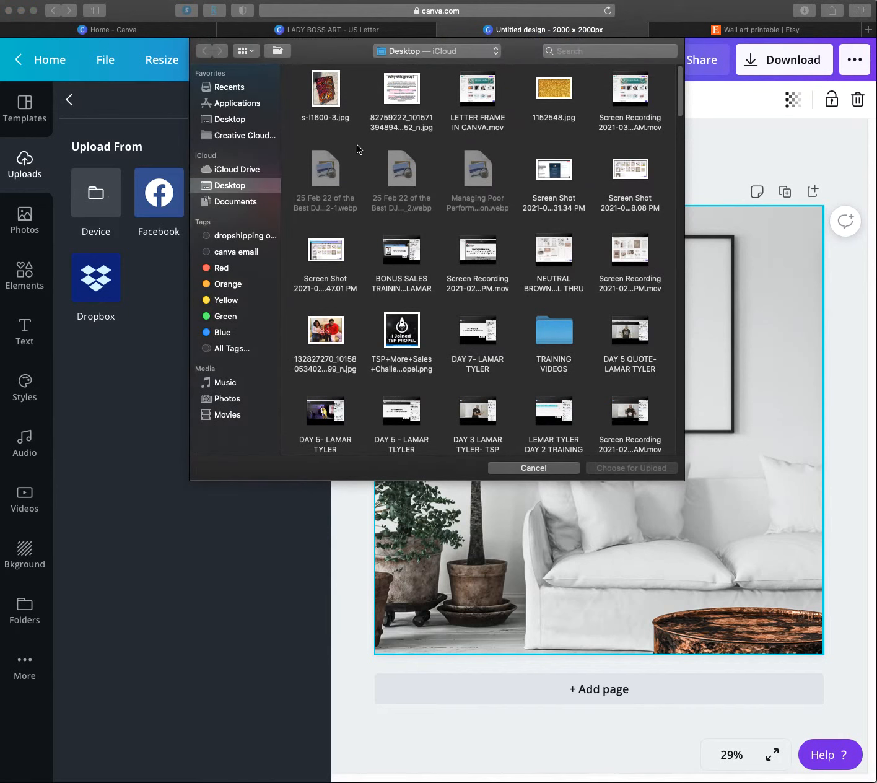
{"action": "left_click", "coordinate": [233, 88]}
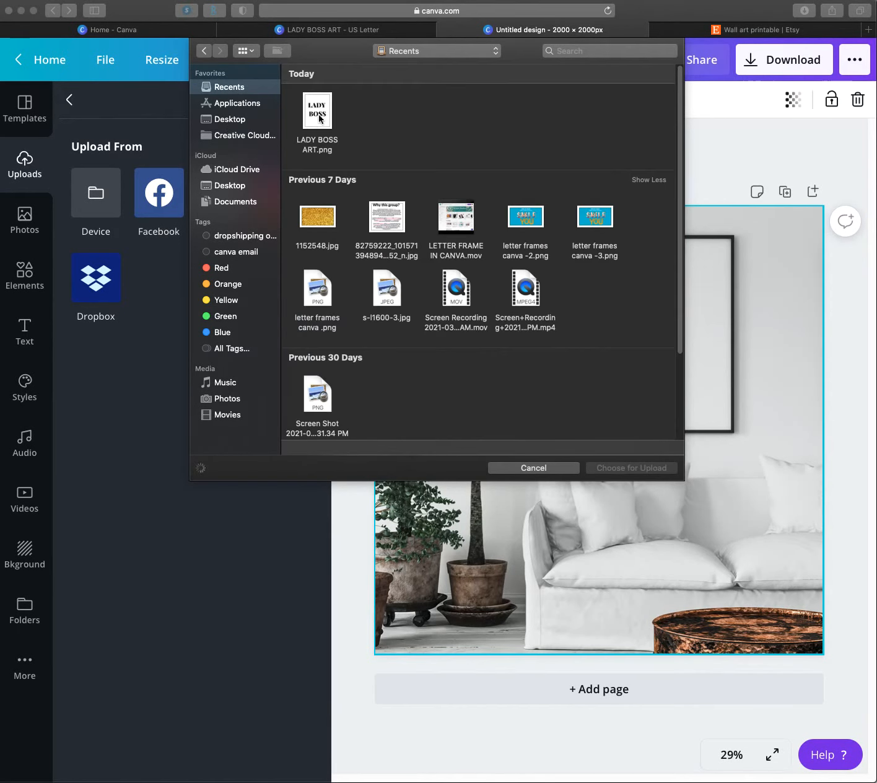
{"action": "left_click", "coordinate": [319, 119]}
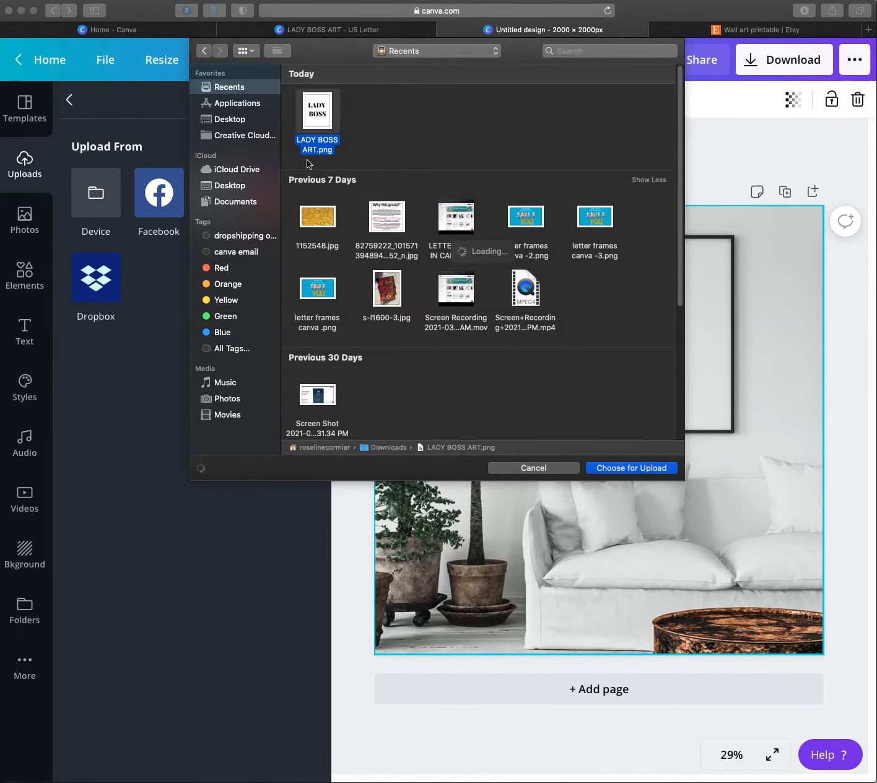
{"action": "left_click", "coordinate": [650, 469]}
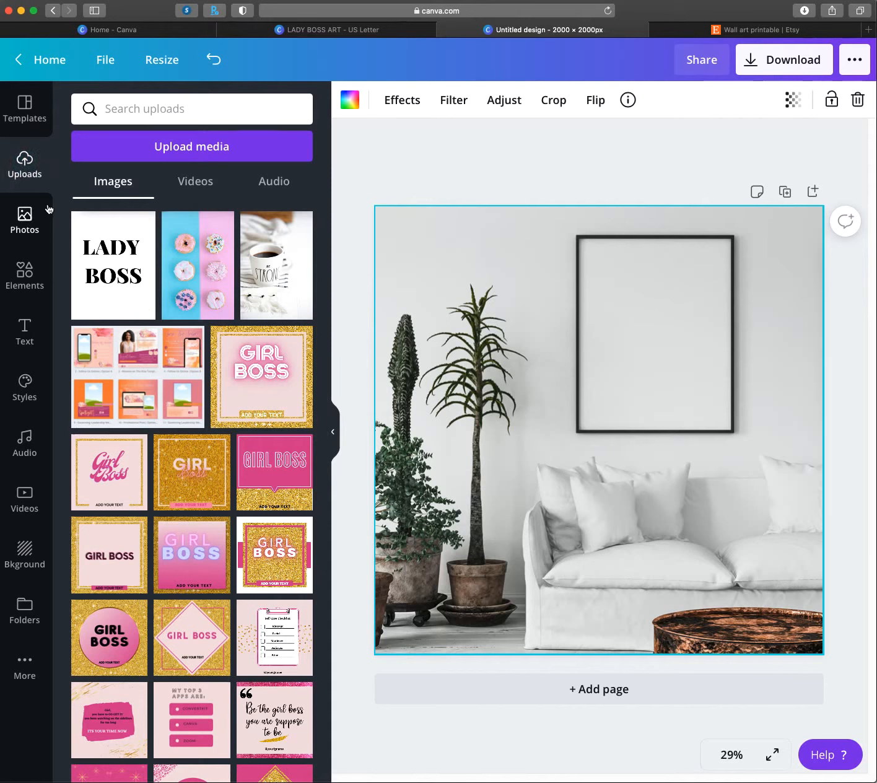
- Add the uploaded LADY BOSS artwork to the page and scale and position it inside the black wall frame
{"action": "left_click", "coordinate": [114, 263]}
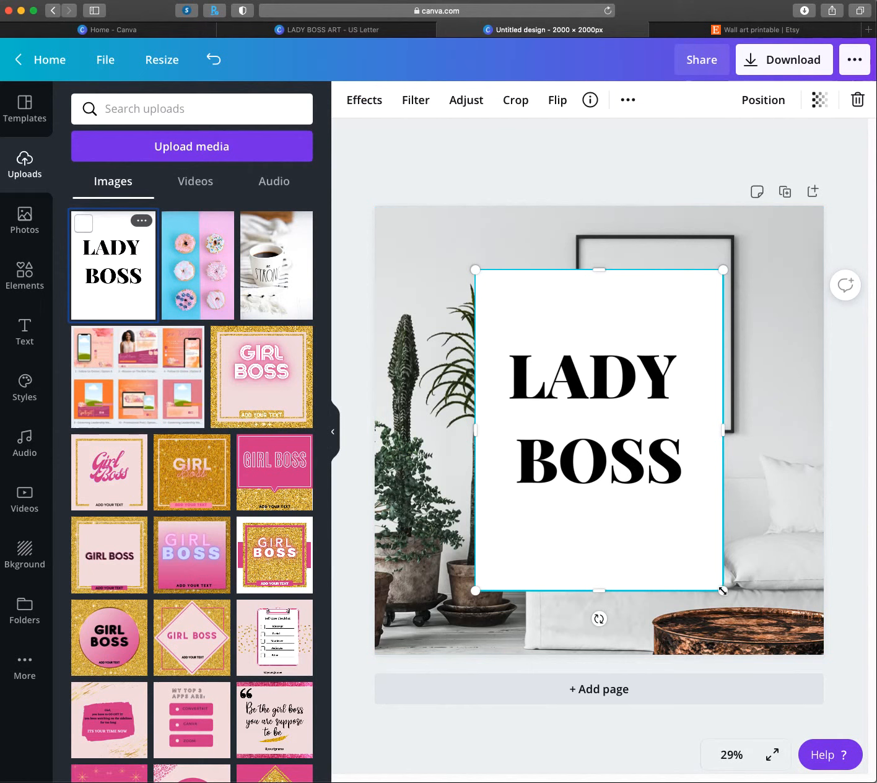
{"action": "left_click_drag", "start_coordinate": [719, 586], "coordinate": [599, 430]}
{"action": "left_click_drag", "start_coordinate": [559, 399], "coordinate": [631, 390]}
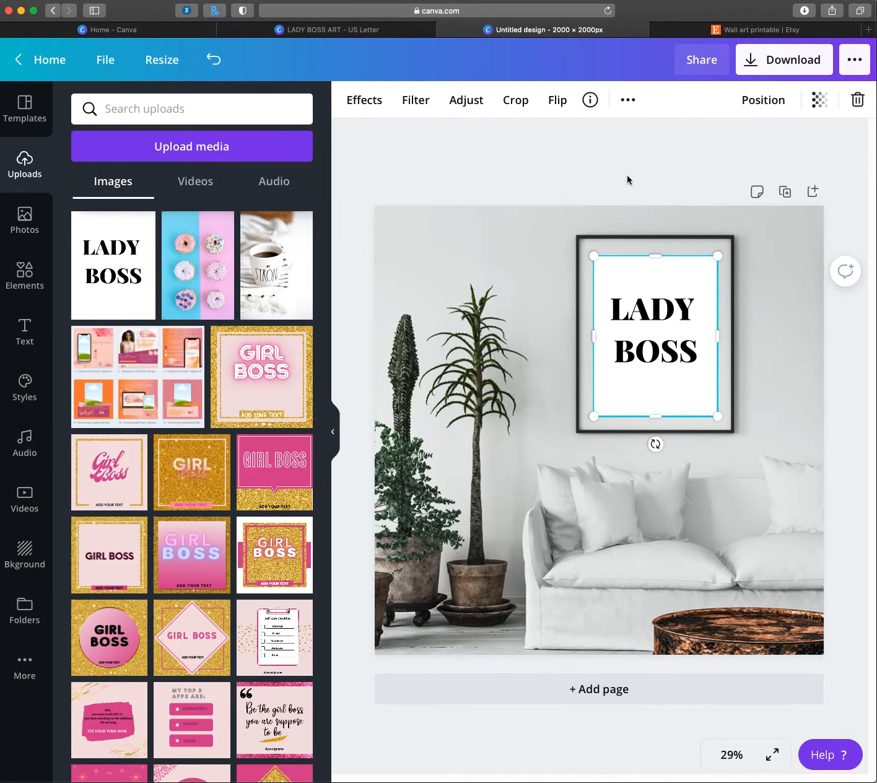
{"action": "left_click_drag", "start_coordinate": [593, 255], "coordinate": [584, 242]}
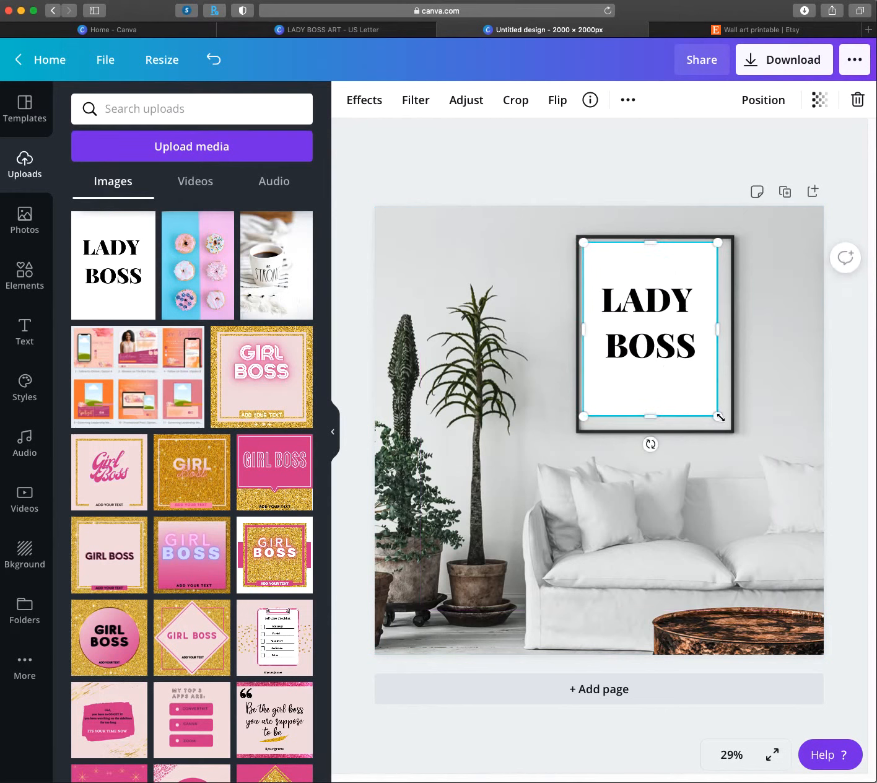
{"action": "left_click_drag", "start_coordinate": [719, 417], "coordinate": [730, 422]}
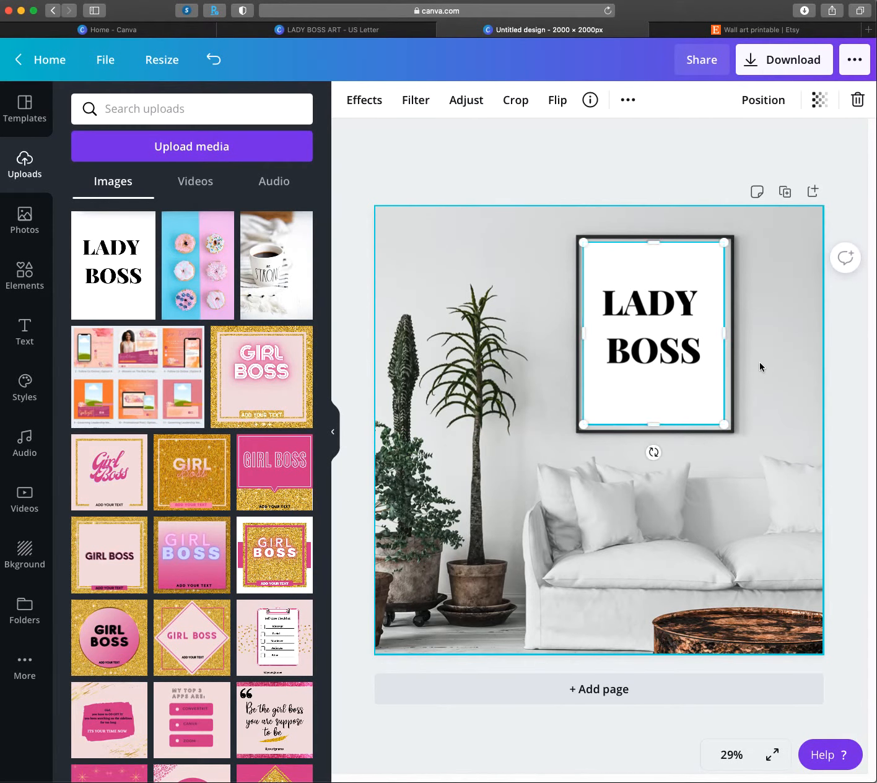
{"action": "left_click", "coordinate": [758, 363]}
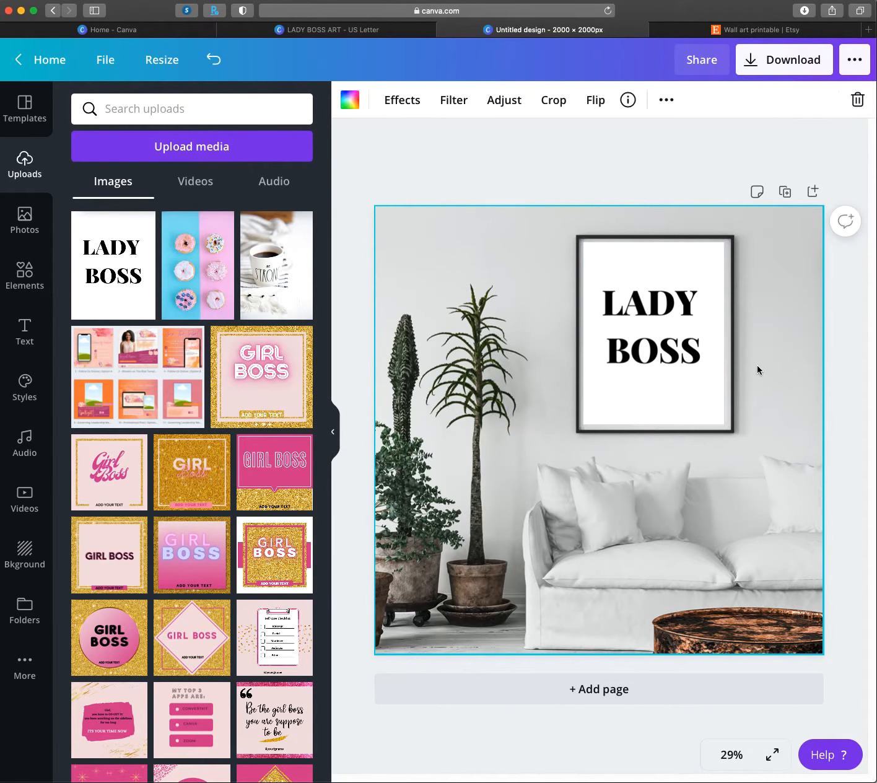
- Fine-tune the LADY BOSS artwork's position and size to leave an even margin inside the black frame
{"action": "left_click", "coordinate": [610, 402]}
{"action": "left_click_drag", "start_coordinate": [613, 398], "coordinate": [613, 401]}
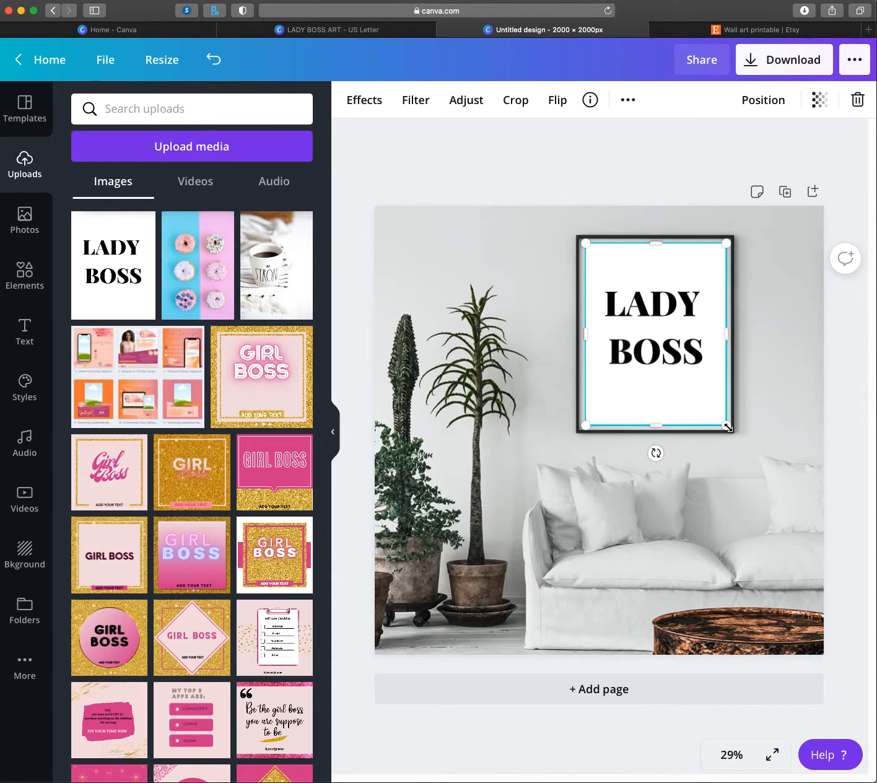
{"action": "left_click_drag", "start_coordinate": [729, 428], "coordinate": [731, 430]}
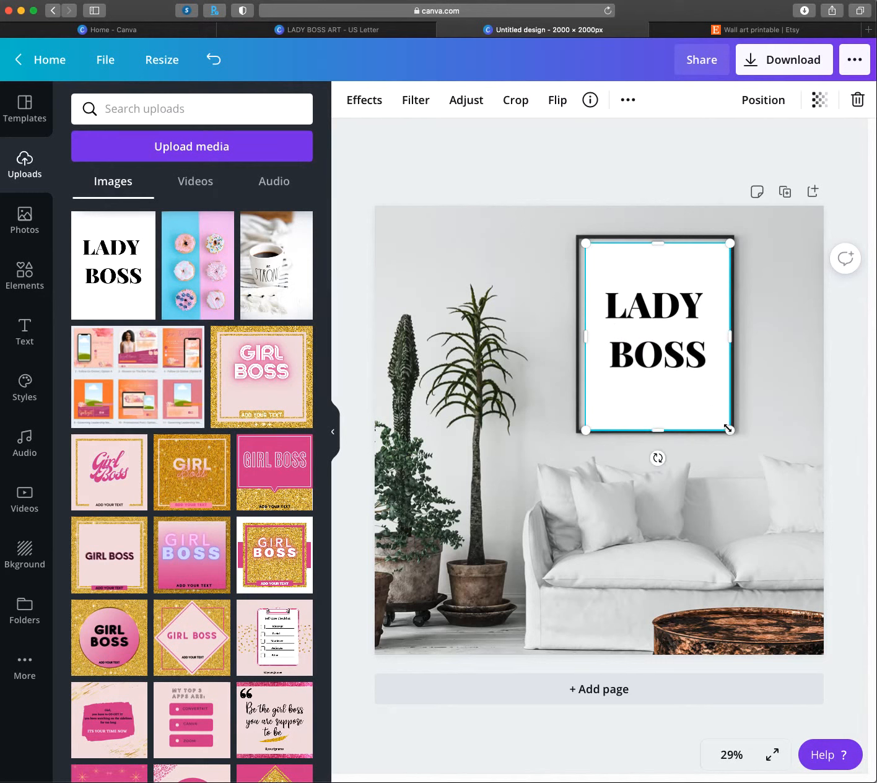
{"action": "left_click_drag", "start_coordinate": [729, 429], "coordinate": [727, 426]}
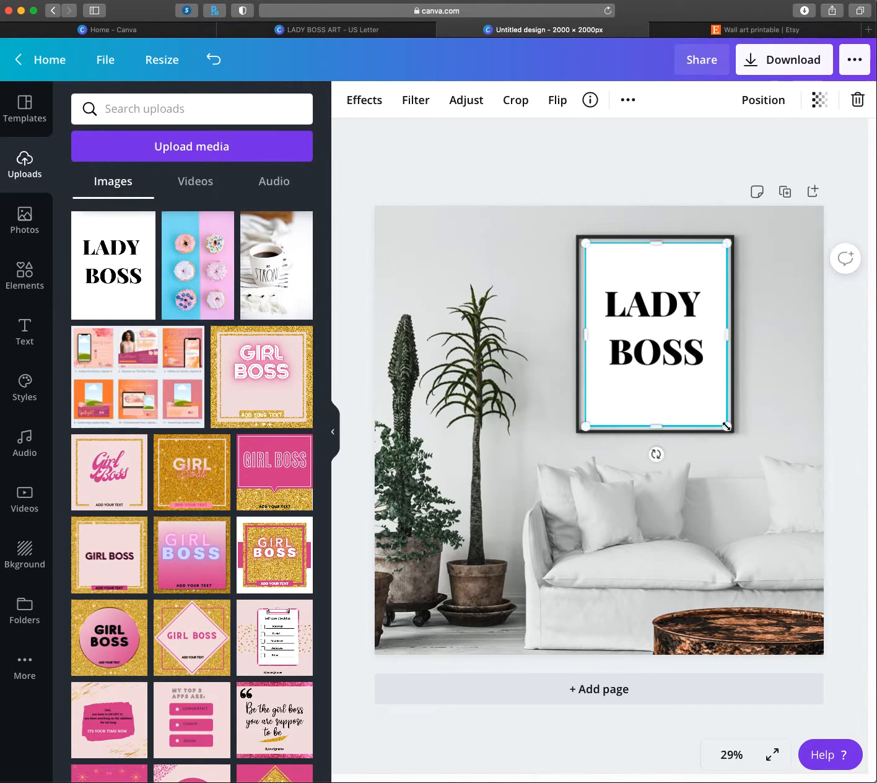
{"action": "left_click", "coordinate": [764, 380]}
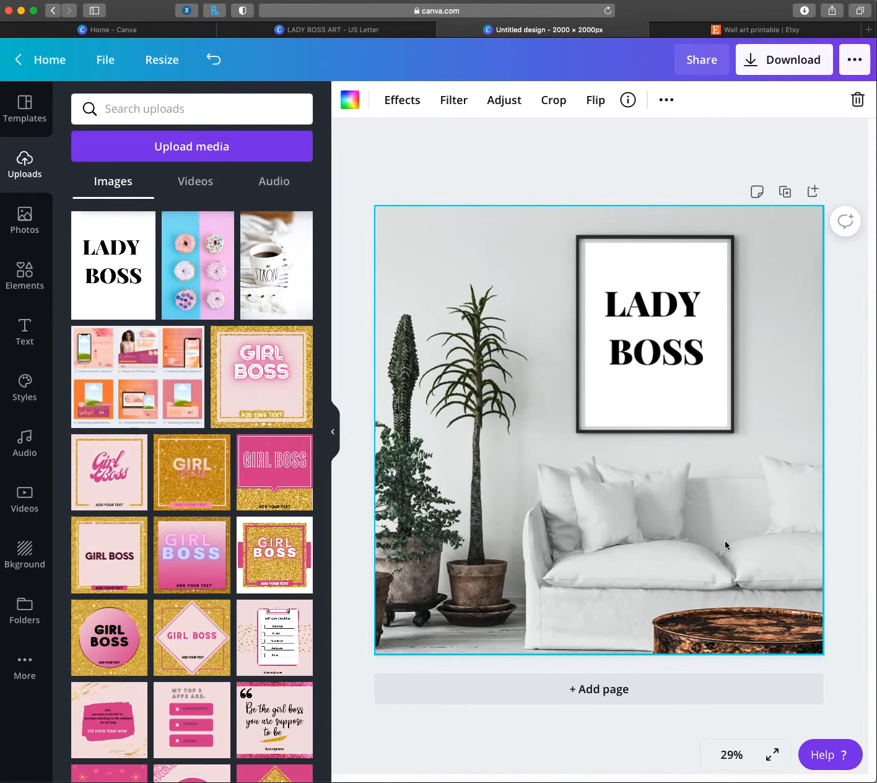
- Add a blank second page and search the photos for "WHITE FRAME"
{"action": "left_click", "coordinate": [599, 689]}
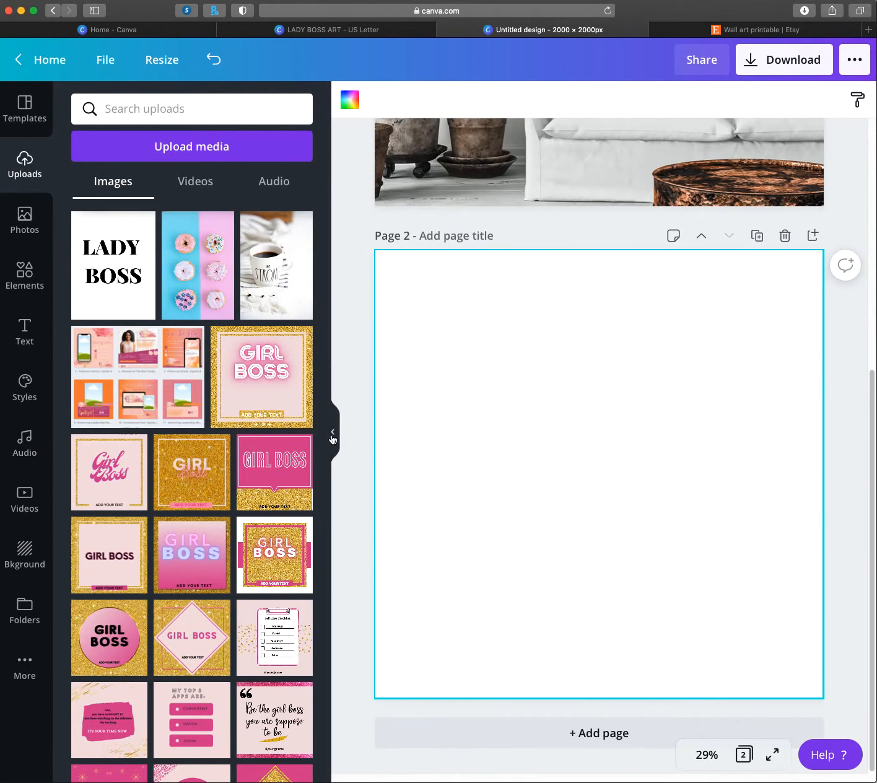
{"action": "left_click", "coordinate": [332, 436]}
{"action": "left_click", "coordinate": [14, 285]}
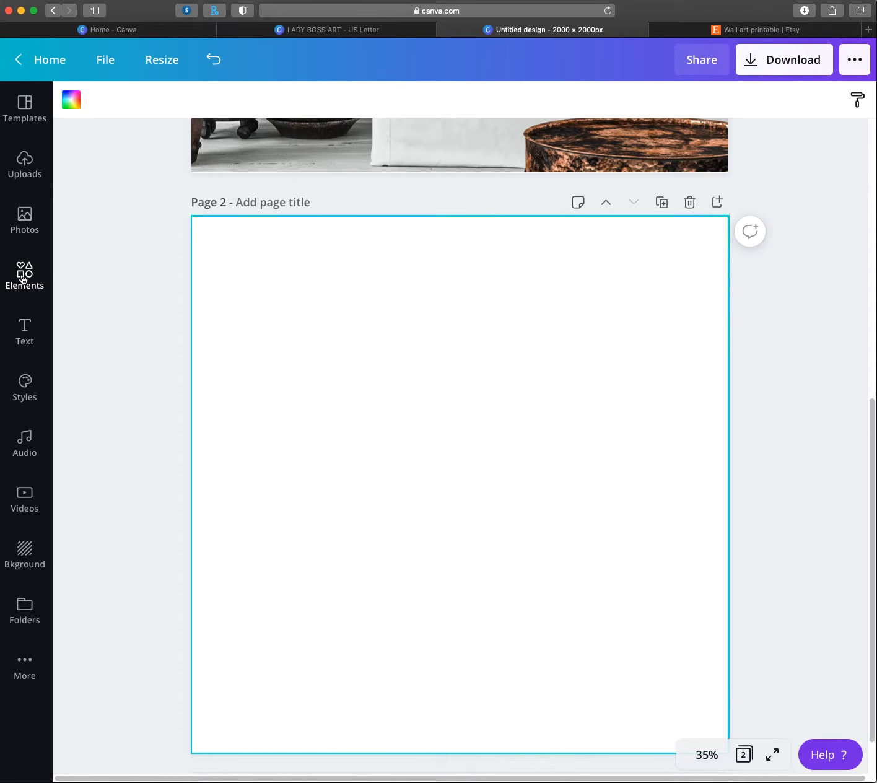
{"action": "left_click", "coordinate": [25, 223]}
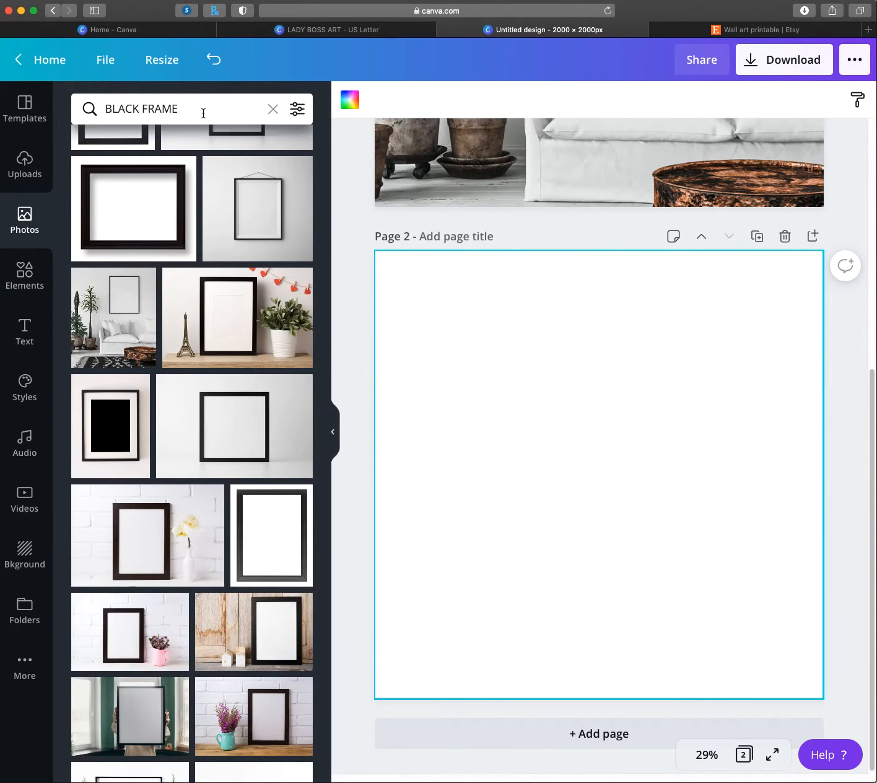
{"action": "left_click_drag", "start_coordinate": [204, 109], "coordinate": [41, 95]}
{"action": "type", "text": "WHITE FRAME"}
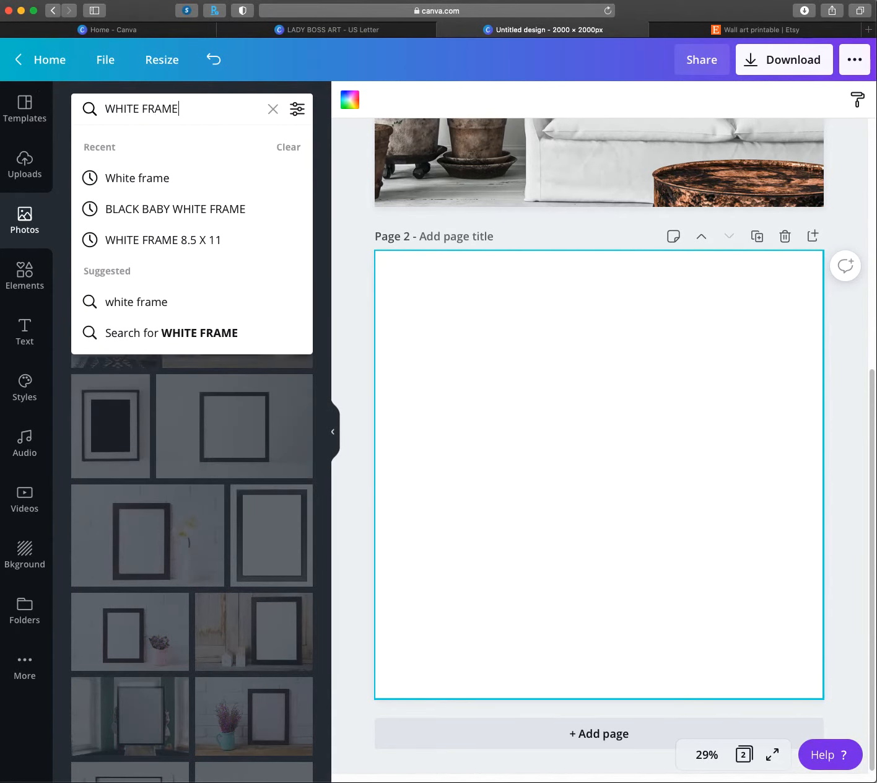
{"action": "key", "text": "Return"}
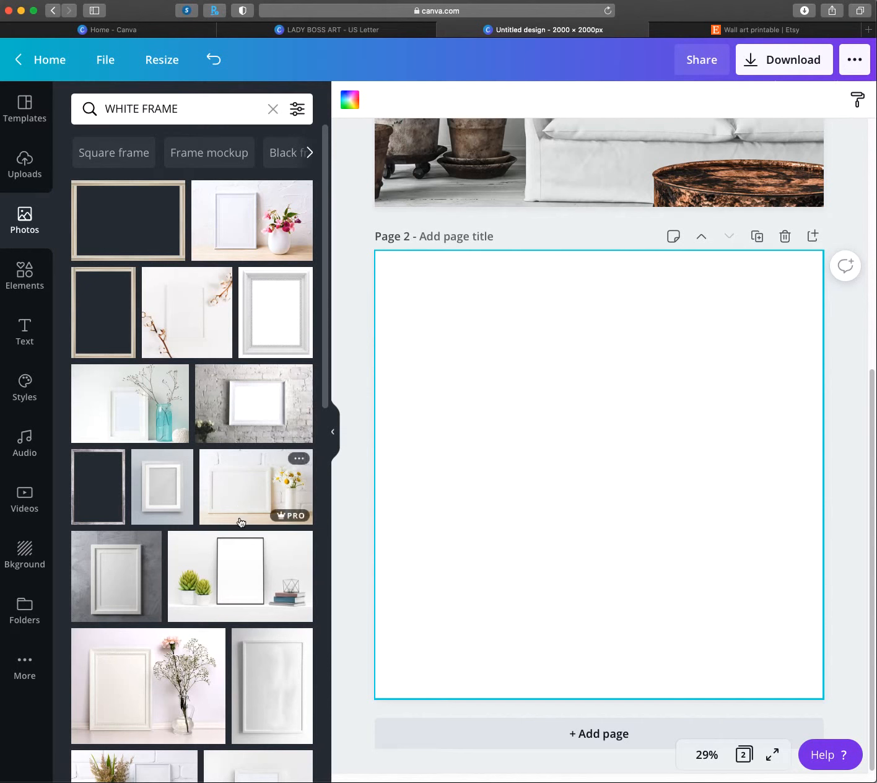
- Fill page 2's background with the white frame and flower vase photo by copying its style, and delete the loose foreground photo
{"action": "left_click", "coordinate": [239, 224]}
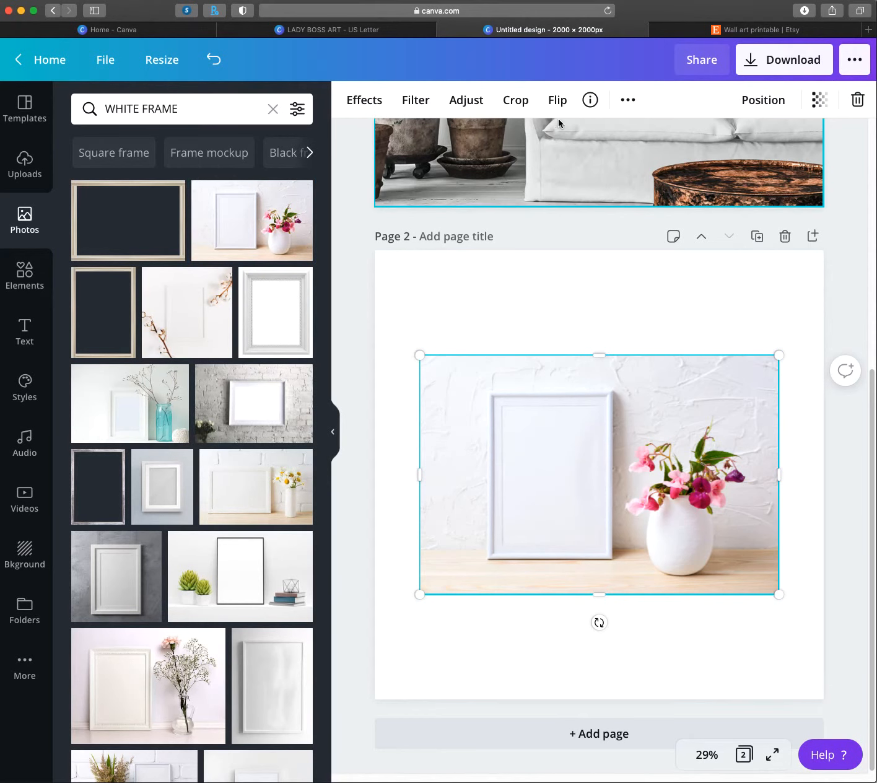
{"action": "left_click", "coordinate": [590, 100]}
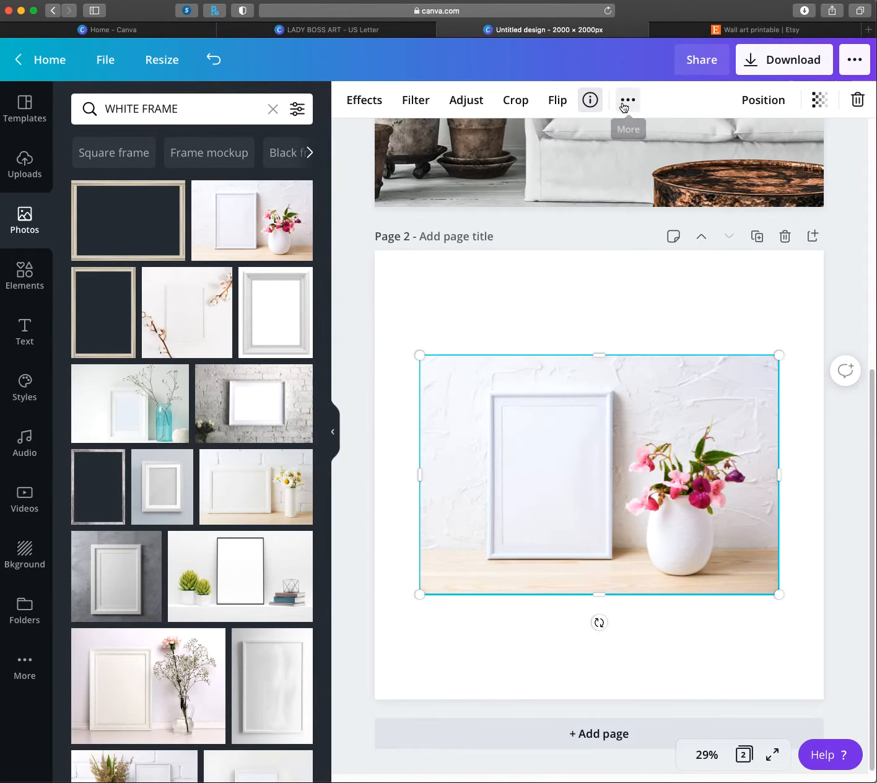
{"action": "left_click", "coordinate": [624, 106]}
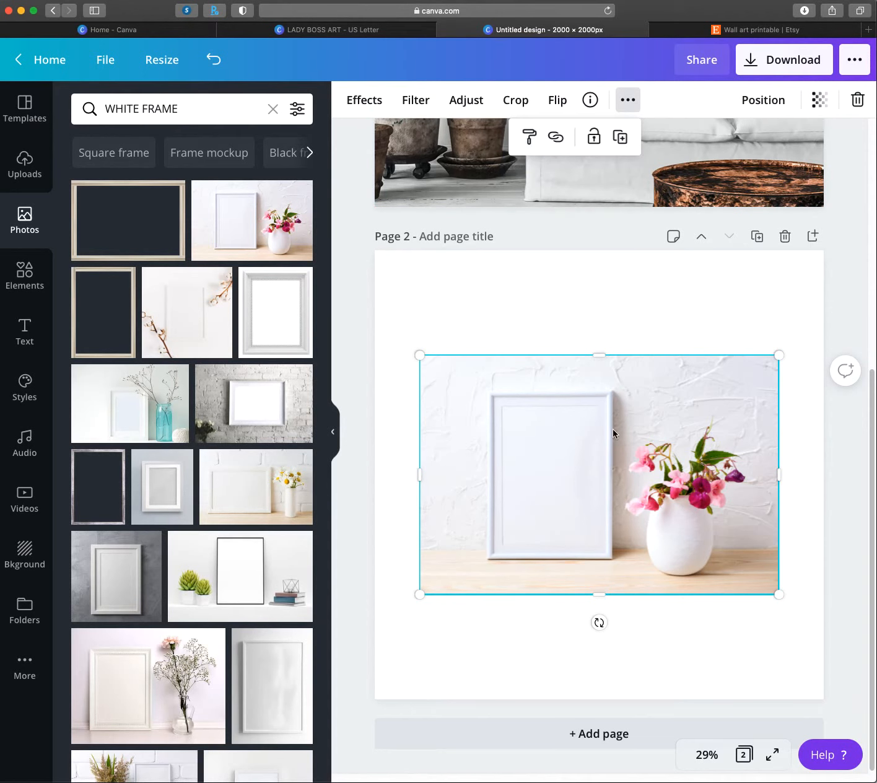
{"action": "left_click", "coordinate": [539, 335]}
{"action": "left_click", "coordinate": [558, 383]}
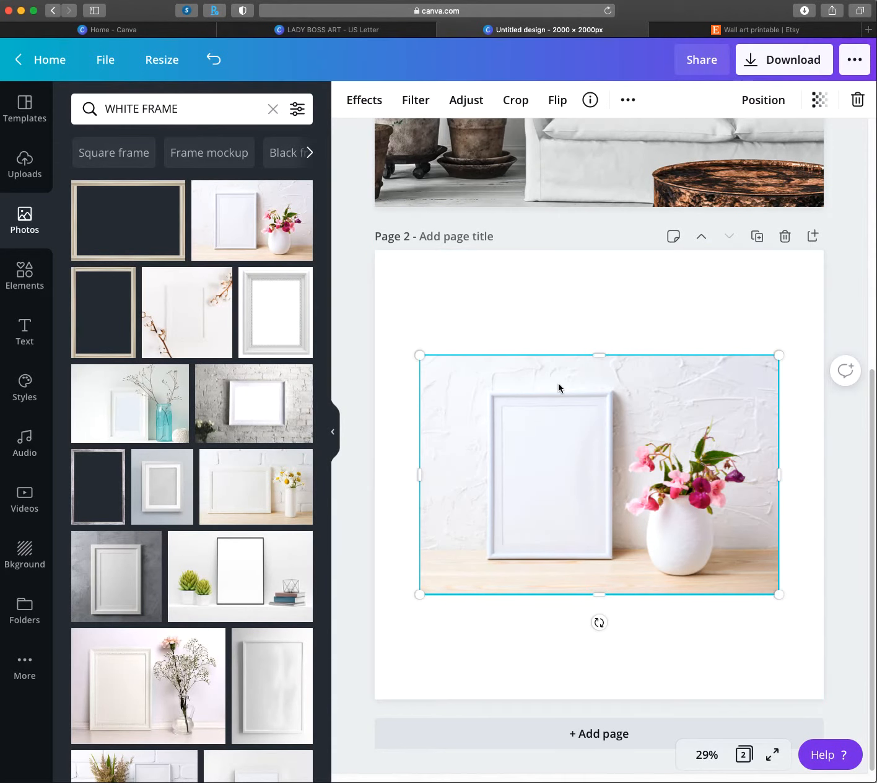
{"action": "left_click", "coordinate": [627, 100]}
{"action": "left_click", "coordinate": [530, 137]}
{"action": "left_click", "coordinate": [484, 287]}
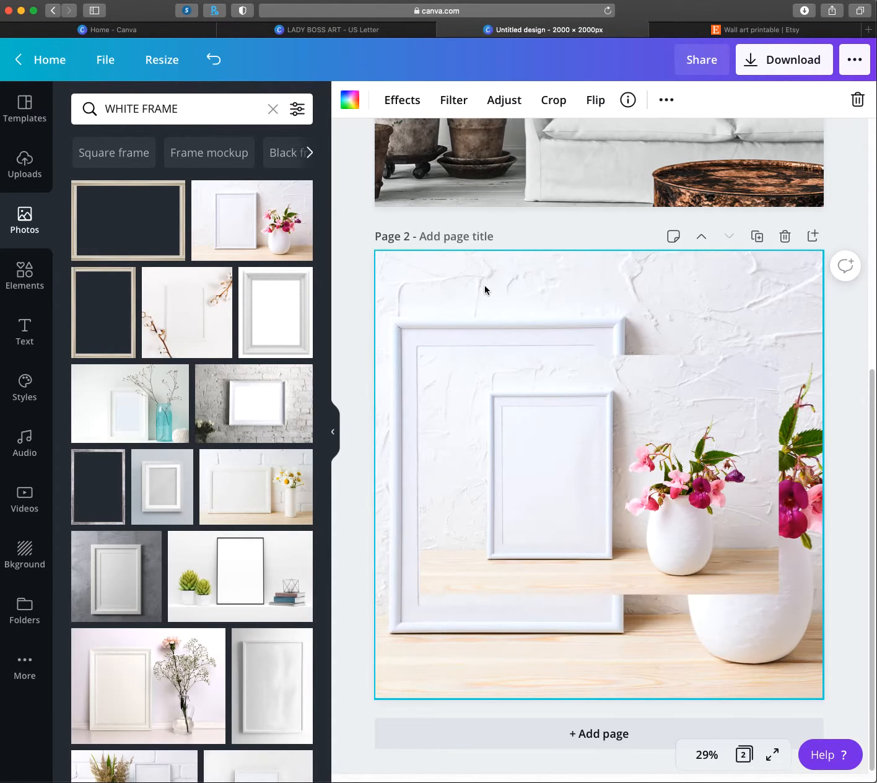
{"action": "left_click", "coordinate": [647, 397]}
{"action": "key", "text": "Delete"}
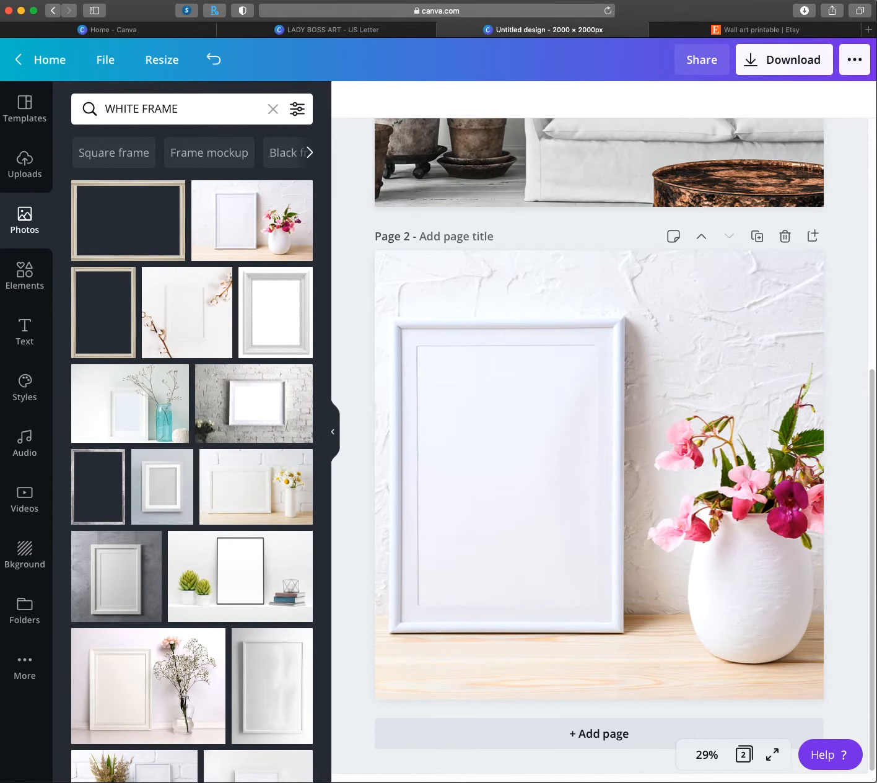
- Shift page 2's background photo slightly right within its crop so the white frame has more space on its left
{"action": "double_click", "coordinate": [477, 423]}
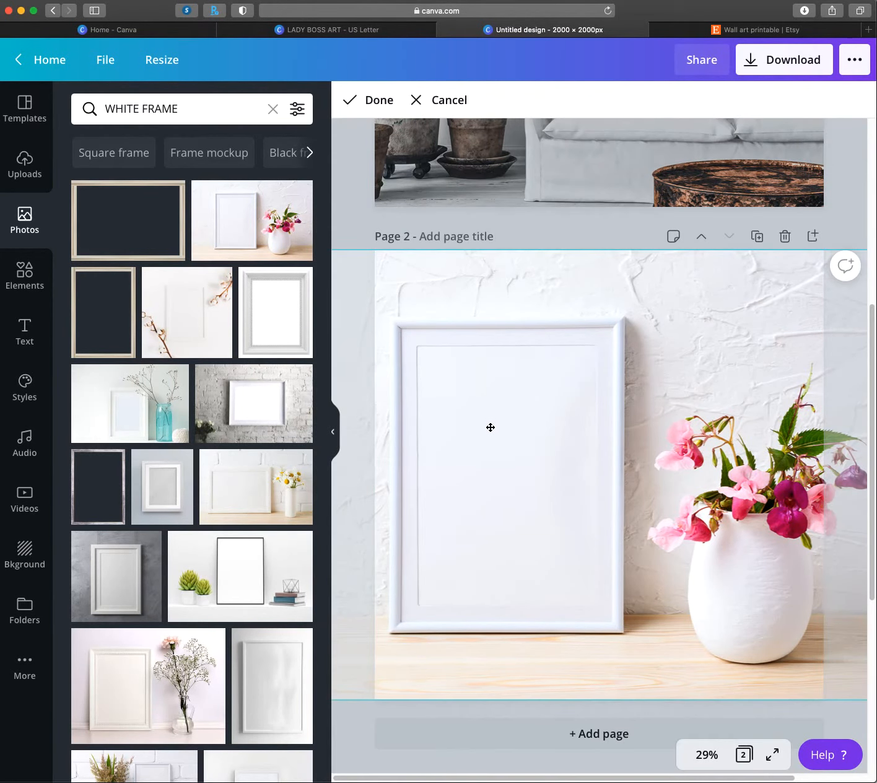
{"action": "left_click_drag", "start_coordinate": [494, 428], "coordinate": [510, 454]}
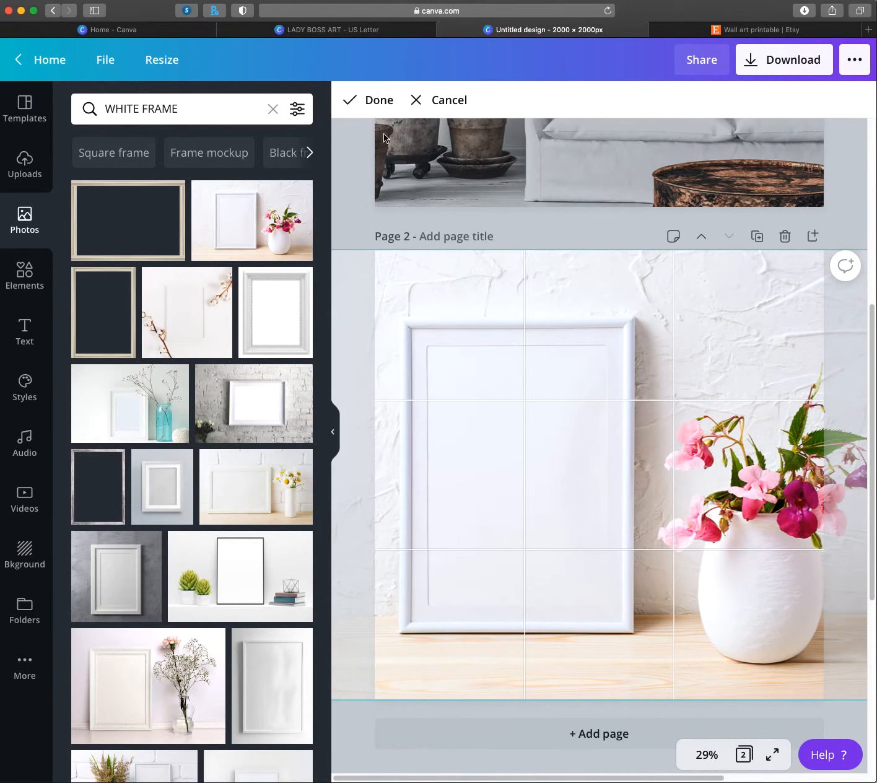
{"action": "left_click", "coordinate": [365, 100]}
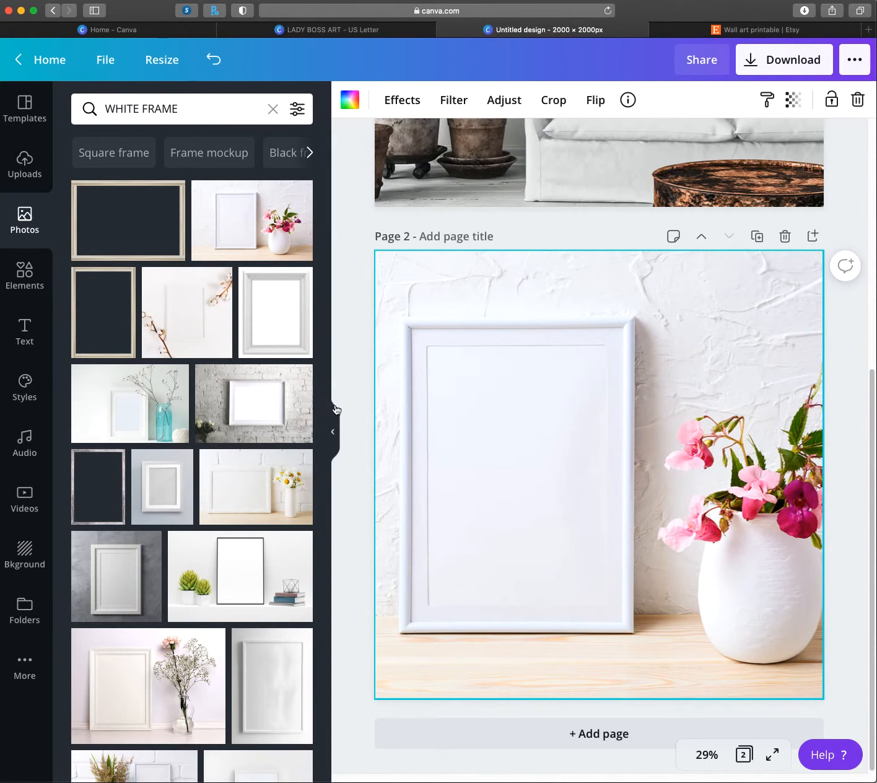
{"action": "left_click", "coordinate": [333, 432]}
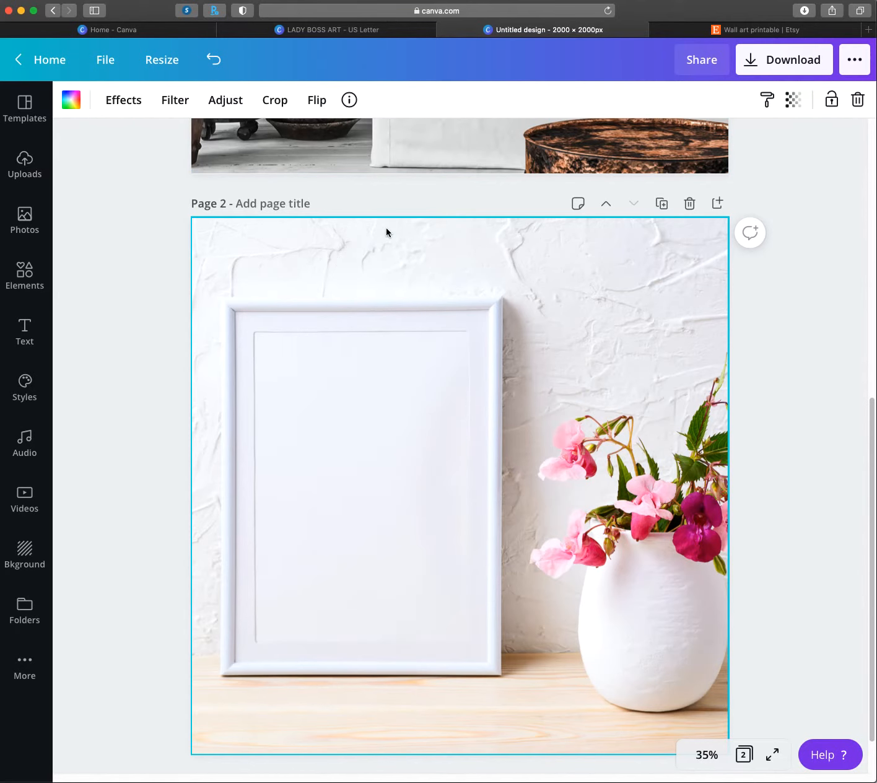
{"action": "scroll", "coordinate": [435, 264], "scroll_direction": "up", "scroll_amount": 10}
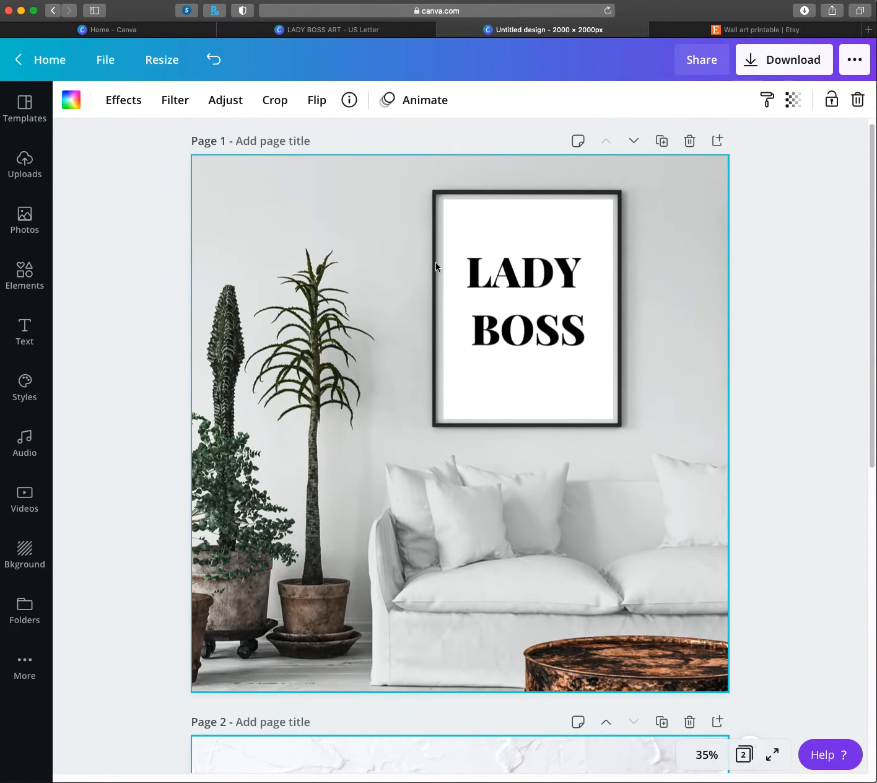
{"action": "left_click", "coordinate": [505, 249]}
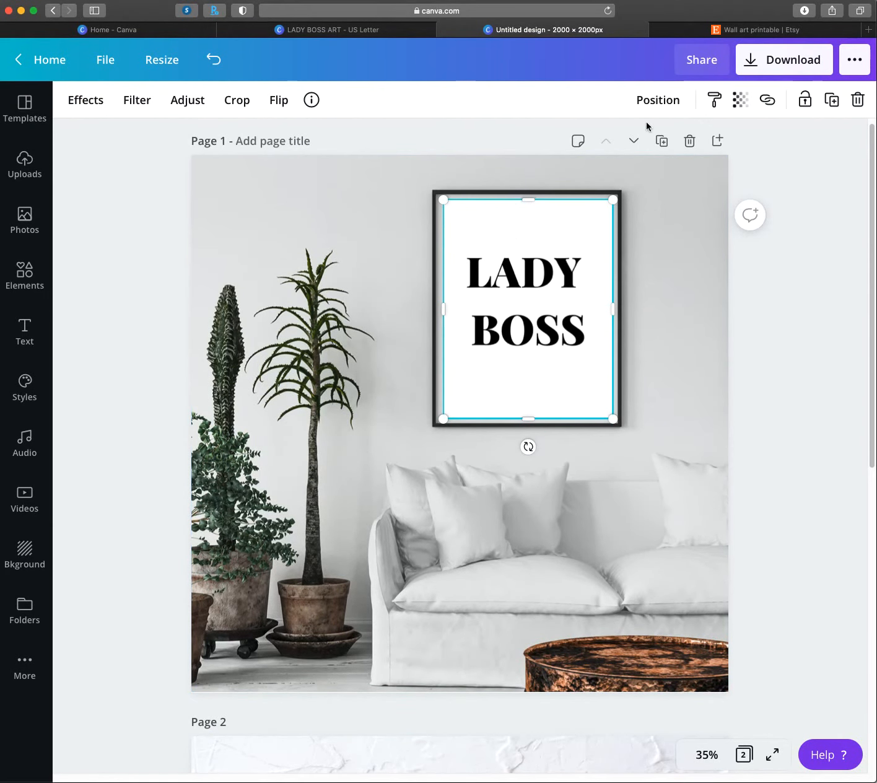
{"action": "left_click", "coordinate": [834, 101]}
{"action": "left_click_drag", "start_coordinate": [516, 263], "coordinate": [467, 498]}
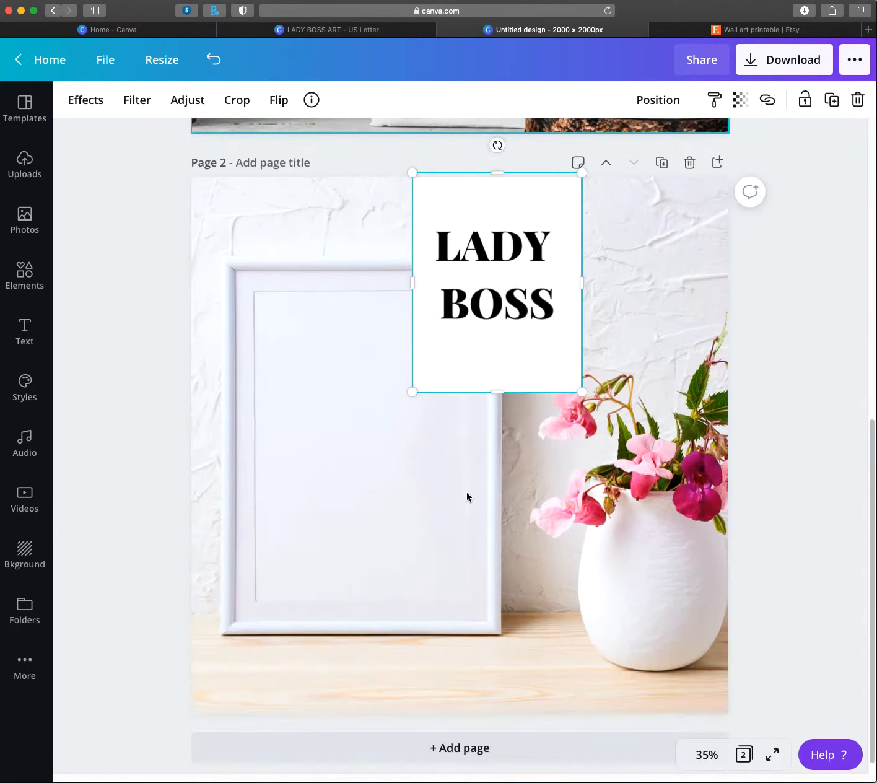
{"action": "left_click_drag", "start_coordinate": [486, 270], "coordinate": [356, 419]}
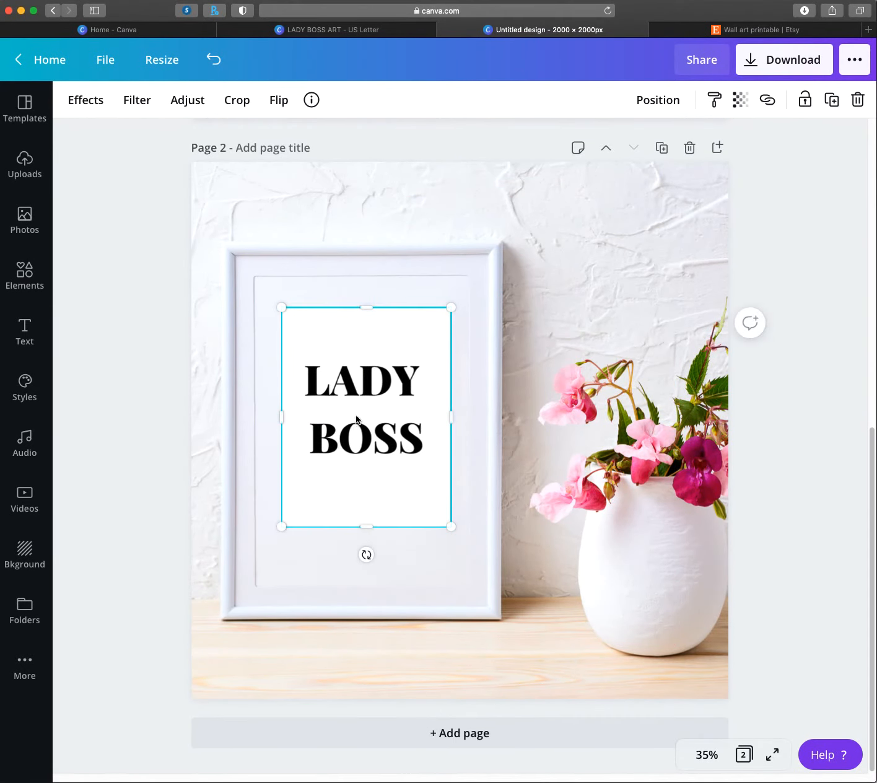
{"action": "left_click", "coordinate": [567, 327]}
{"action": "left_click", "coordinate": [417, 356]}
{"action": "key", "text": "Delete"}
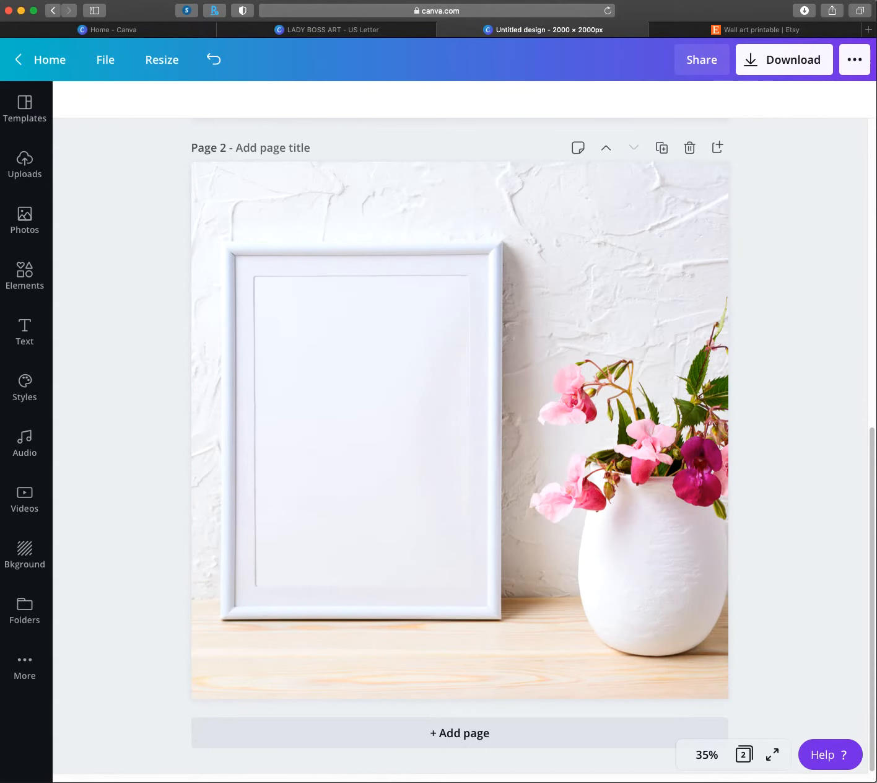
- Add the uploaded LADY BOSS artwork to page 2 and scale it to about 744 x 963 px inside the white frame
{"action": "left_click", "coordinate": [30, 175]}
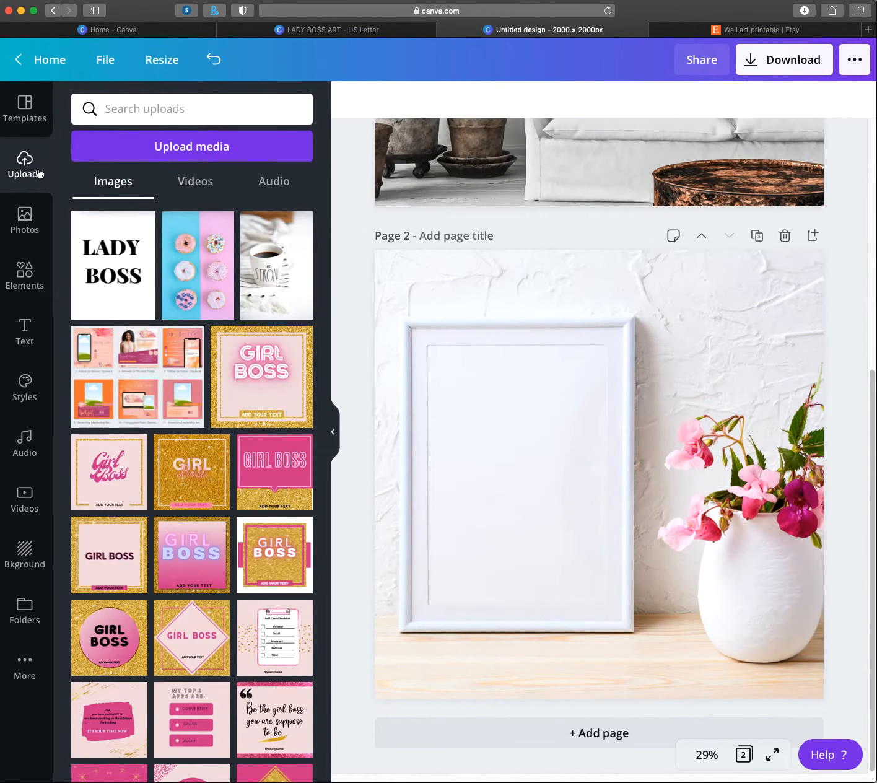
{"action": "left_click", "coordinate": [122, 264]}
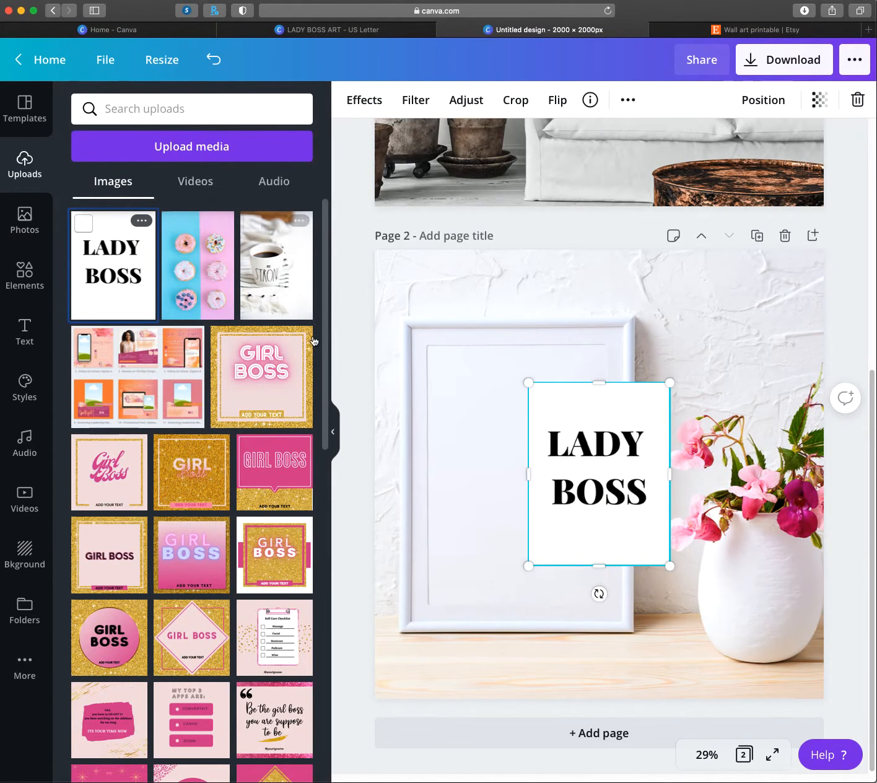
{"action": "left_click", "coordinate": [333, 435]}
{"action": "left_click_drag", "start_coordinate": [441, 405], "coordinate": [331, 403]}
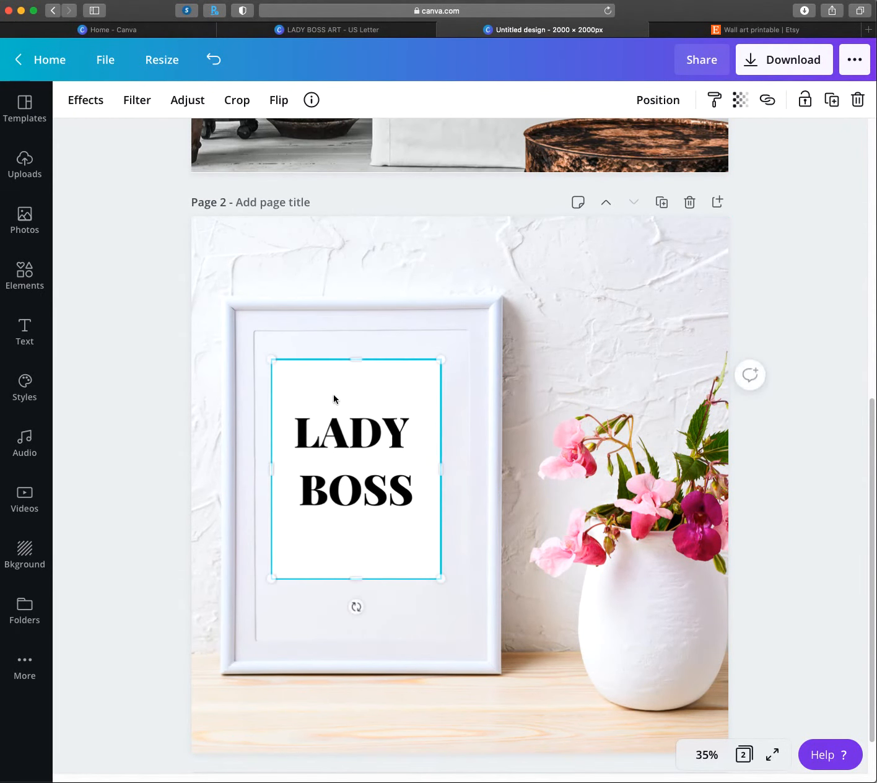
{"action": "left_click_drag", "start_coordinate": [268, 356], "coordinate": [260, 344]}
{"action": "left_click_drag", "start_coordinate": [441, 579], "coordinate": [461, 604]}
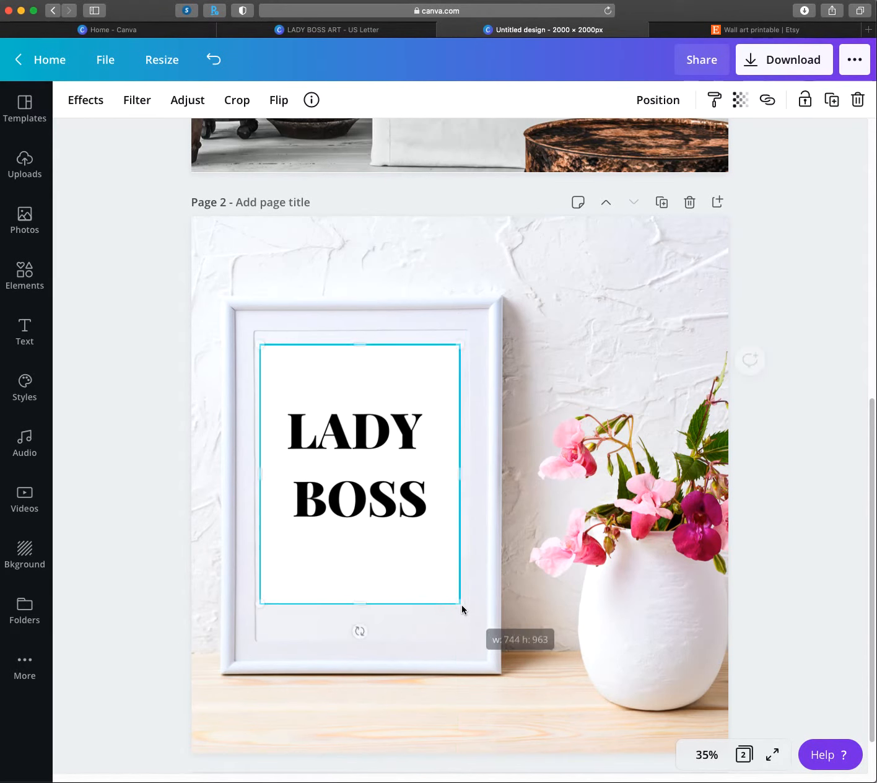
- Extend all four edges of the LADY BOSS artwork so it fills the mat opening of the white frame
{"action": "left_click", "coordinate": [597, 468]}
{"action": "left_click", "coordinate": [362, 506]}
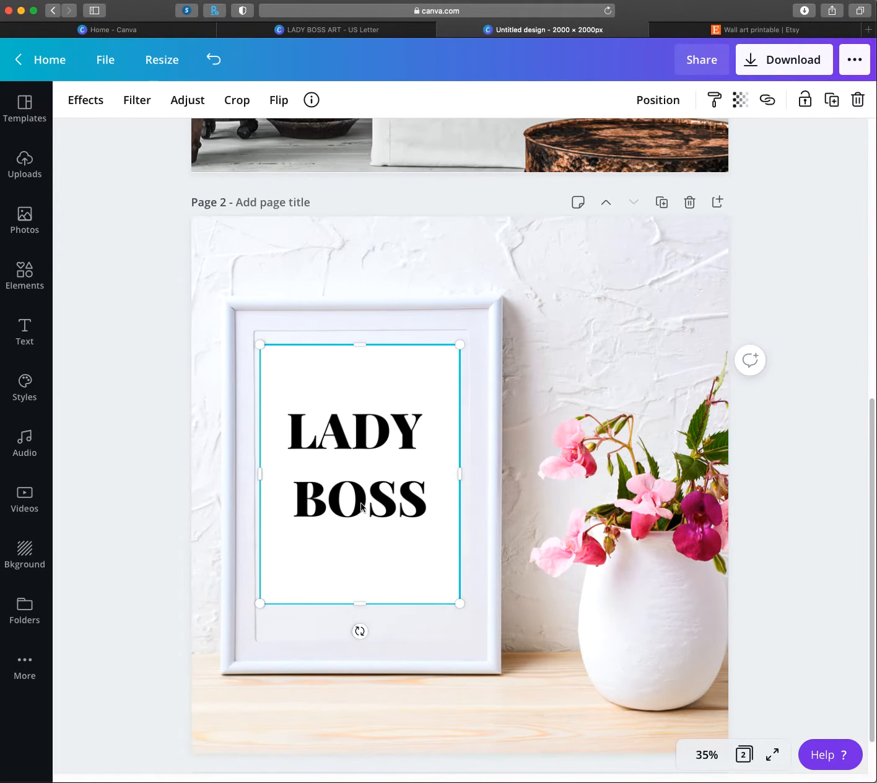
{"action": "left_click_drag", "start_coordinate": [362, 610], "coordinate": [362, 633]}
{"action": "left_click_drag", "start_coordinate": [359, 344], "coordinate": [358, 329]}
{"action": "left_click", "coordinate": [575, 393]}
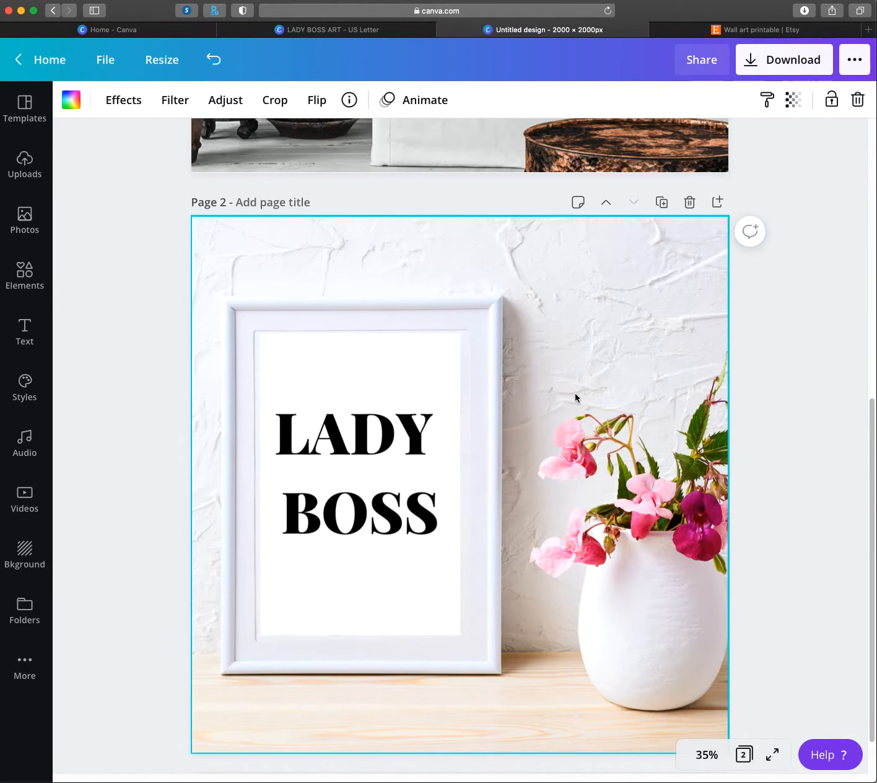
{"action": "left_click", "coordinate": [375, 534]}
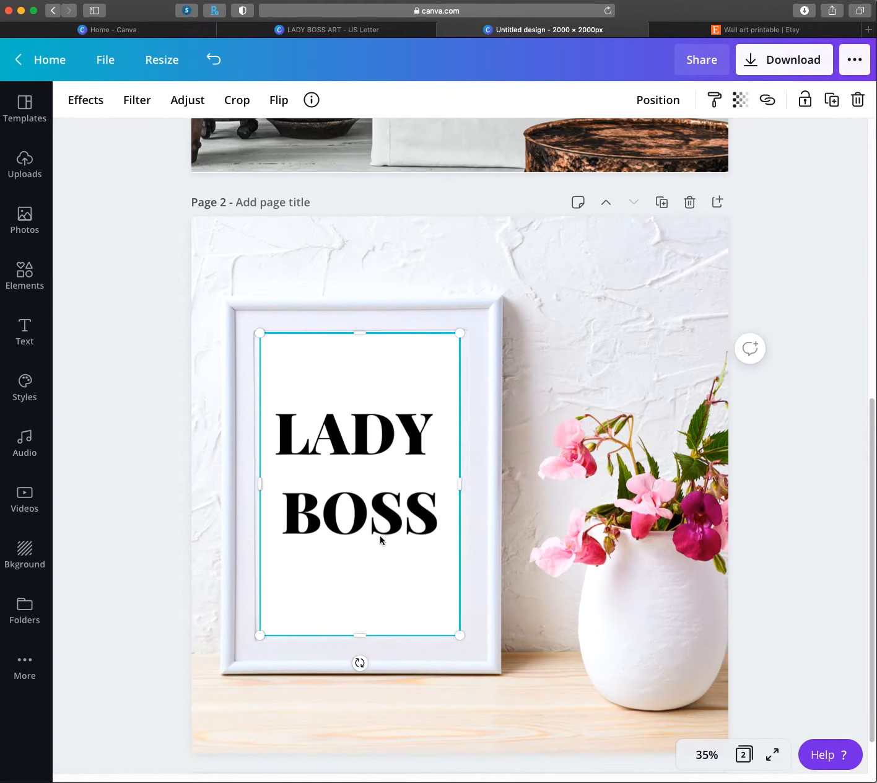
{"action": "left_click_drag", "start_coordinate": [462, 483], "coordinate": [466, 485]}
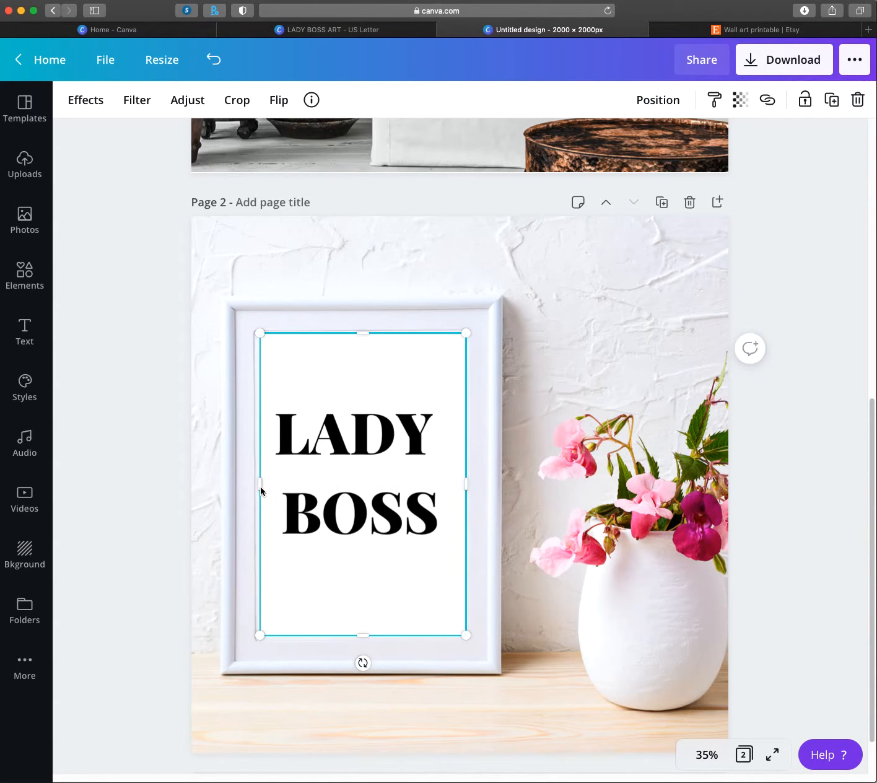
{"action": "left_click_drag", "start_coordinate": [261, 490], "coordinate": [255, 492]}
{"action": "left_click", "coordinate": [608, 435]}
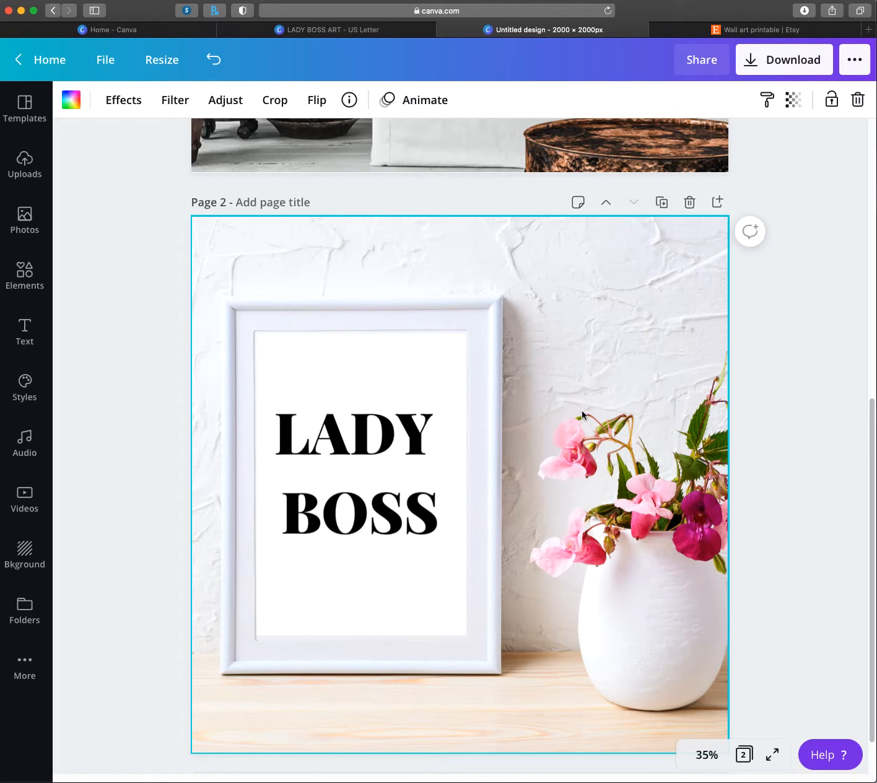
- Browse the design's publishing options, examine the Smartmockups integration and its app options, and close it without saving
{"action": "left_click", "coordinate": [854, 60]}
{"action": "scroll", "coordinate": [759, 347], "scroll_direction": "down", "scroll_amount": 3}
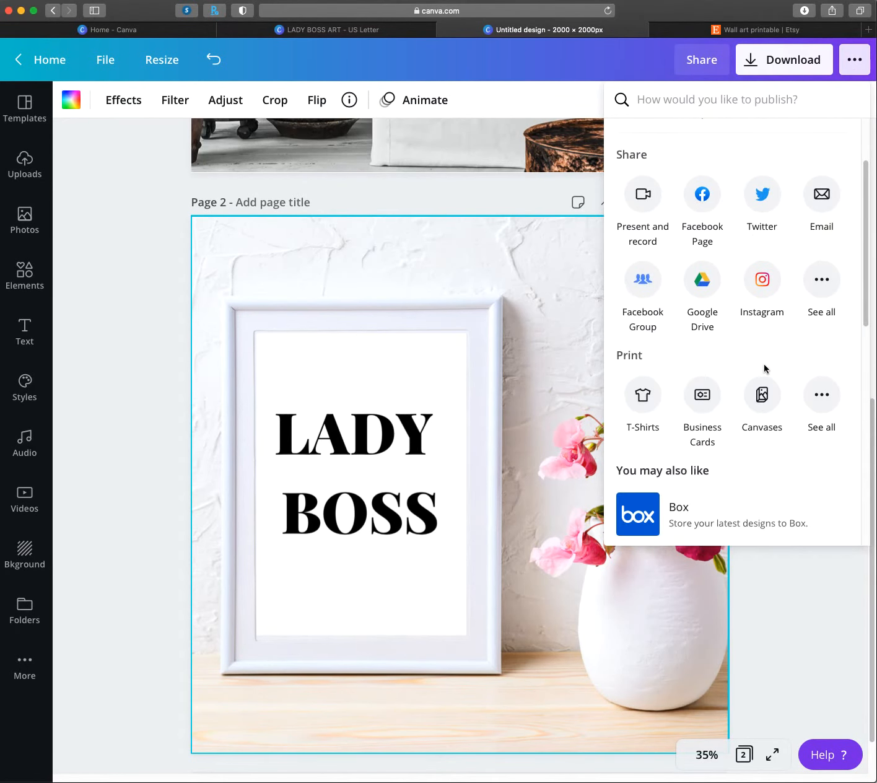
{"action": "scroll", "coordinate": [764, 369], "scroll_direction": "down", "scroll_amount": 10}
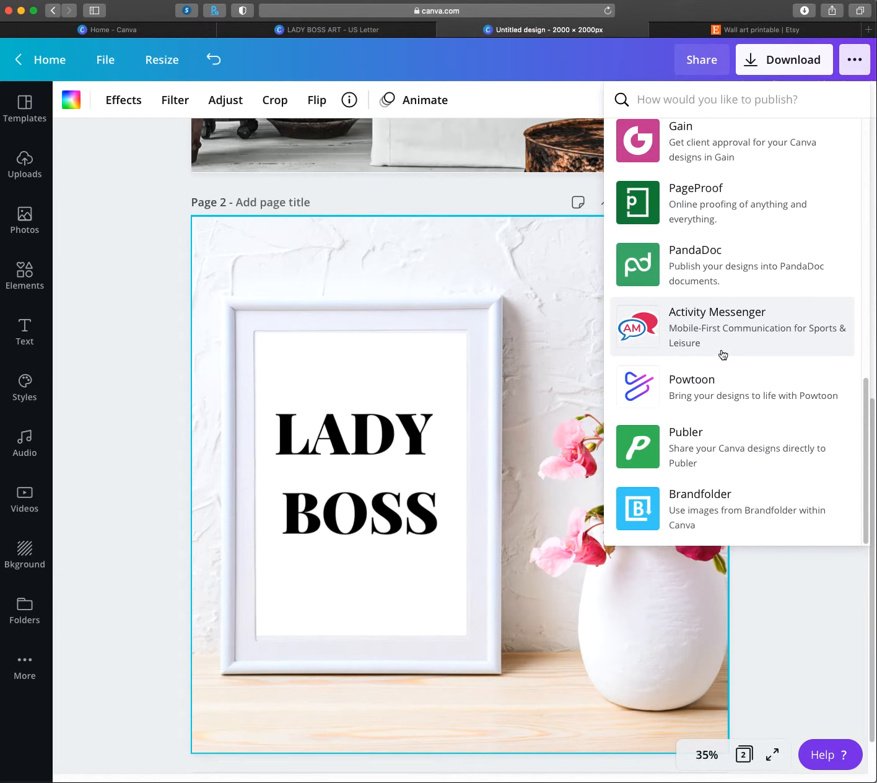
{"action": "scroll", "coordinate": [723, 354], "scroll_direction": "up", "scroll_amount": 10}
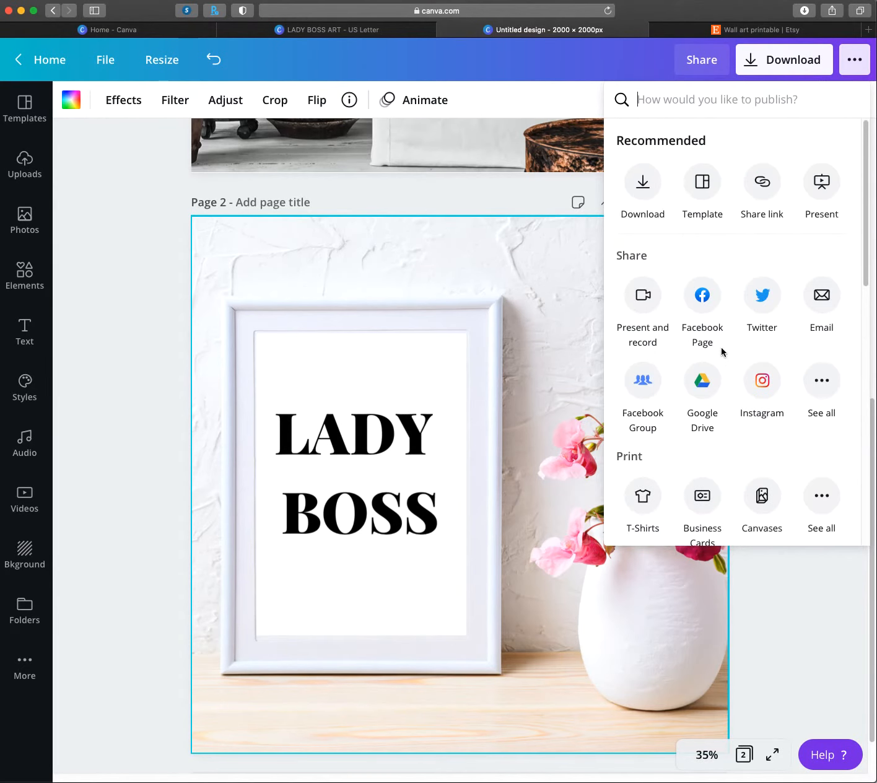
{"action": "left_click", "coordinate": [833, 388]}
{"action": "scroll", "coordinate": [768, 397], "scroll_direction": "down", "scroll_amount": 3}
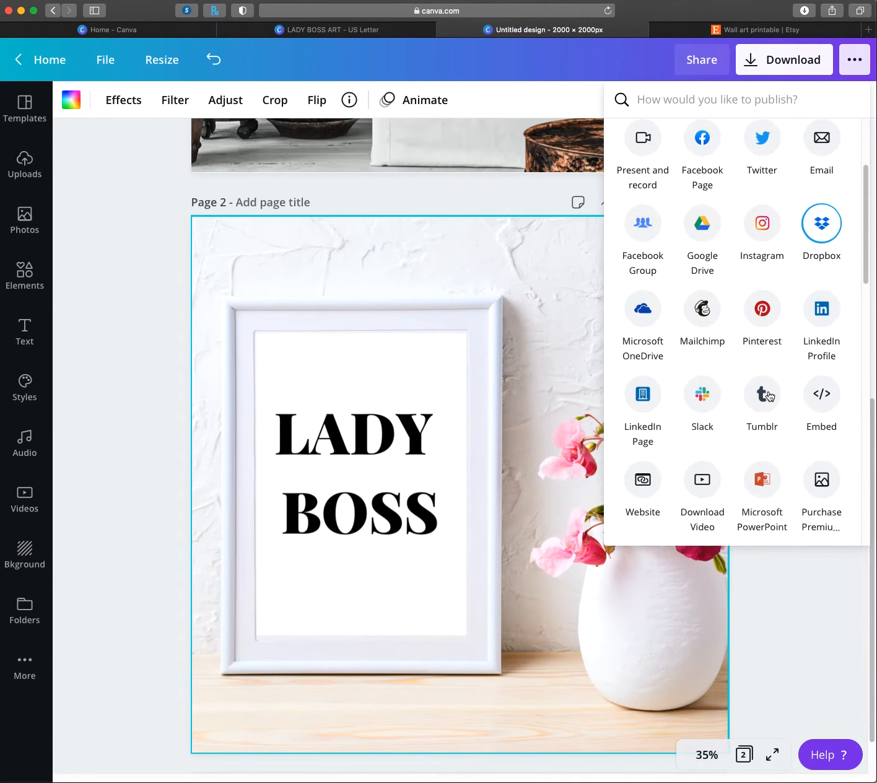
{"action": "scroll", "coordinate": [769, 396], "scroll_direction": "down", "scroll_amount": 3}
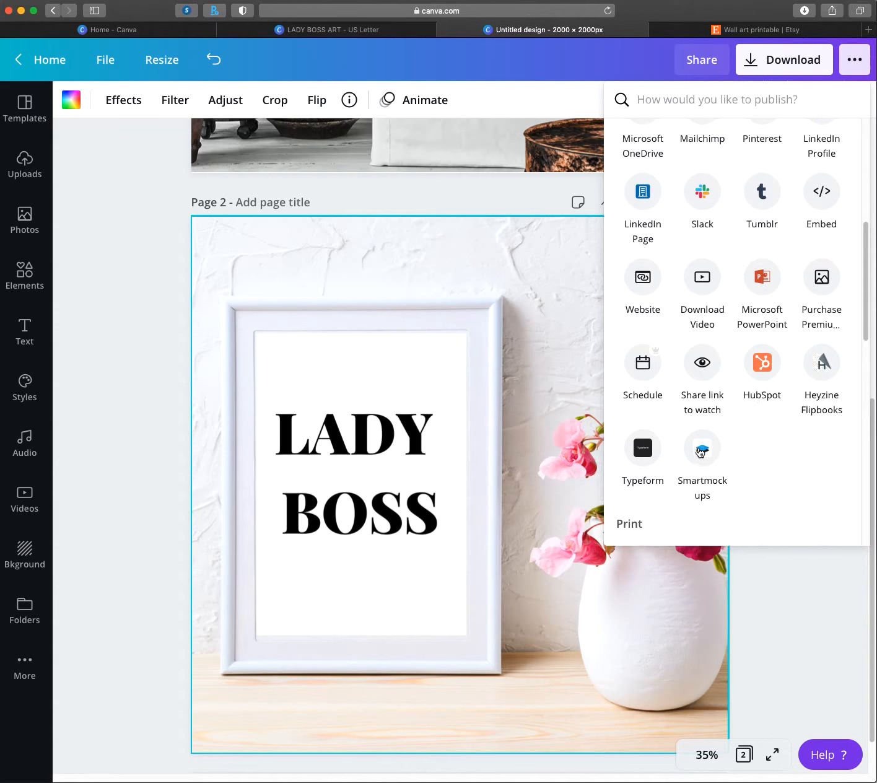
{"action": "left_click", "coordinate": [700, 452]}
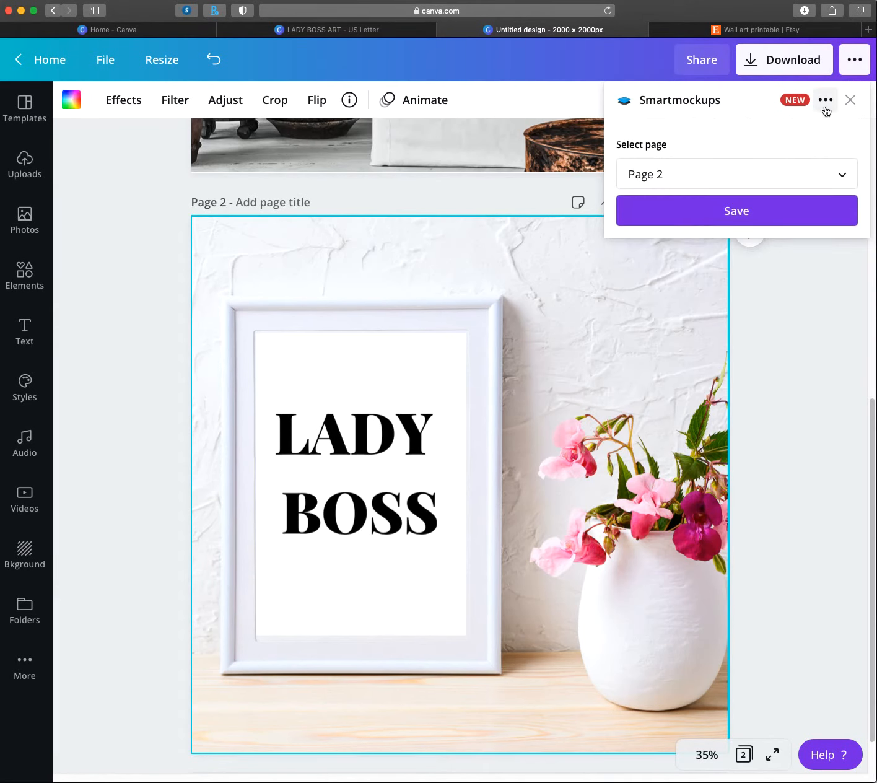
{"action": "left_click", "coordinate": [826, 109]}
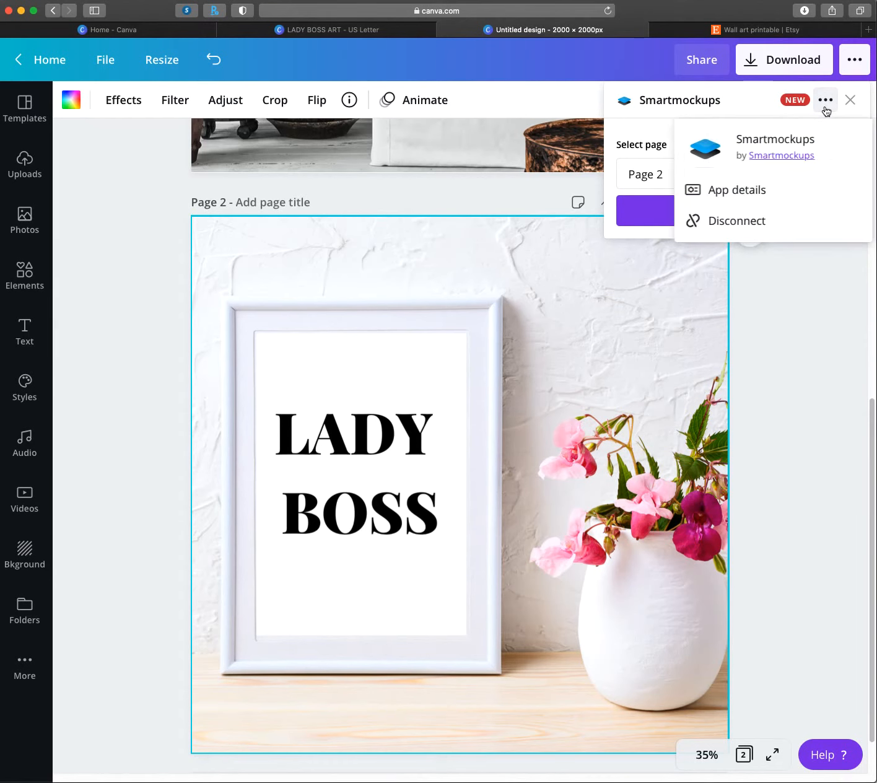
{"action": "left_click", "coordinate": [854, 104]}
{"action": "left_click", "coordinate": [851, 103]}
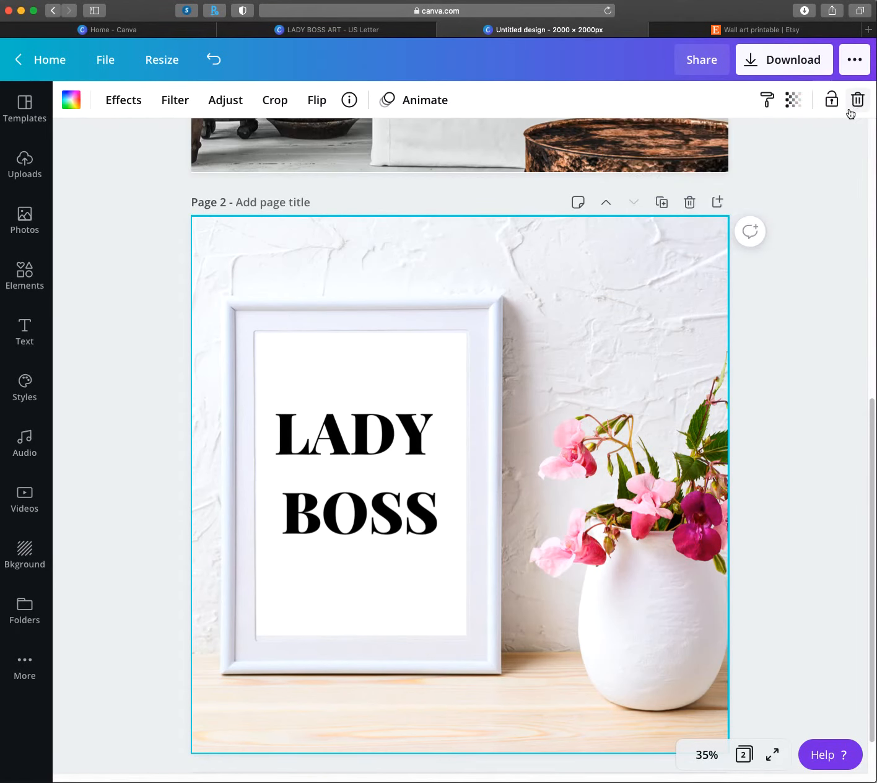
{"action": "left_click", "coordinate": [821, 365]}
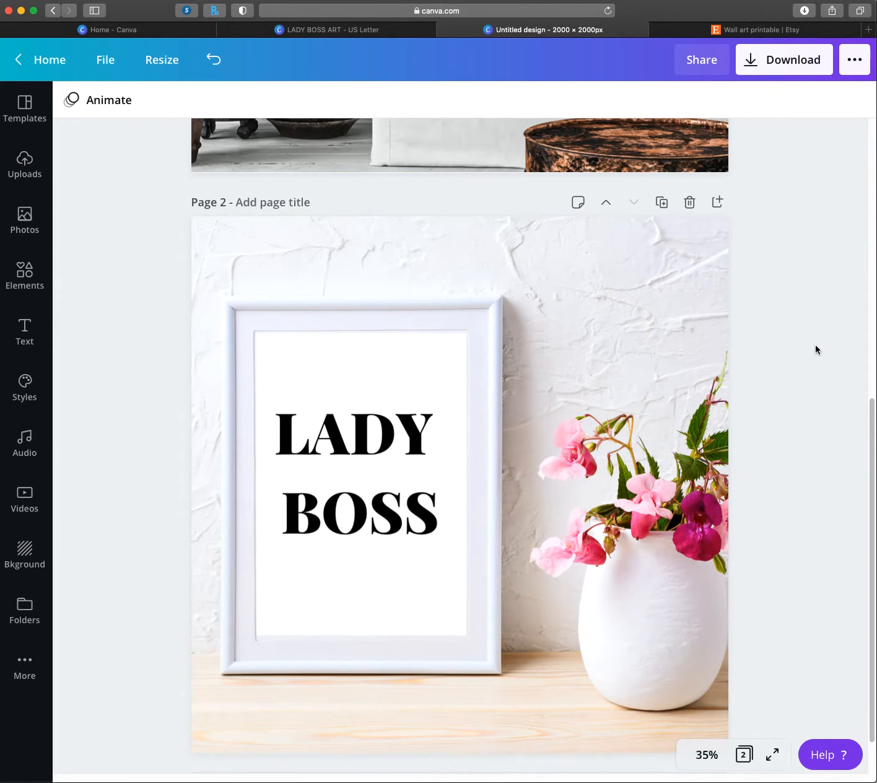
{"action": "scroll", "coordinate": [816, 347], "scroll_direction": "up", "scroll_amount": 8}
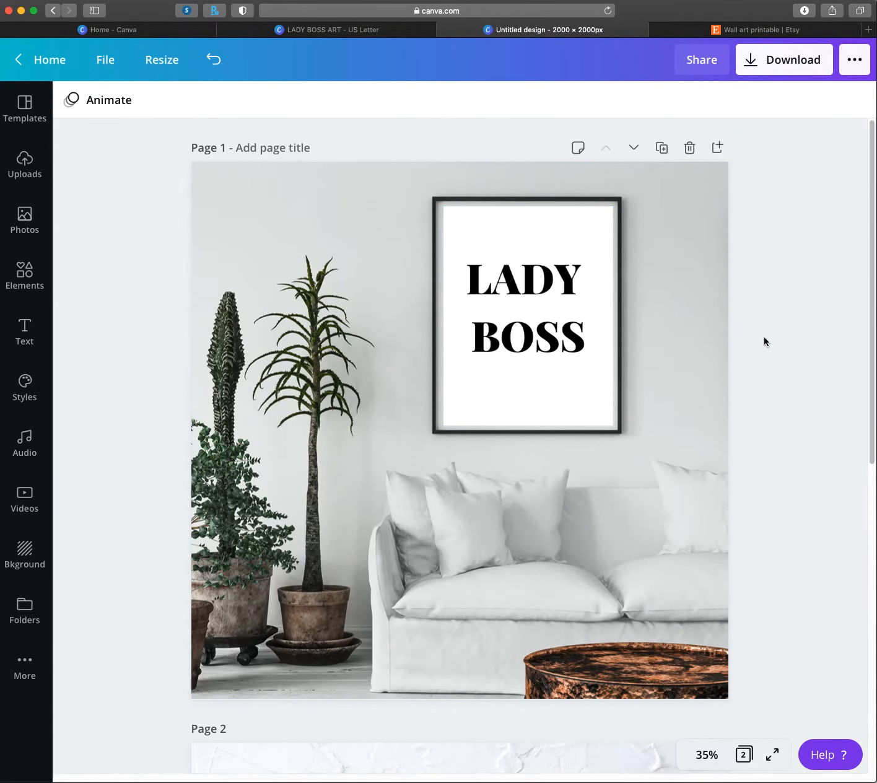
{"action": "scroll", "coordinate": [425, 353], "scroll_direction": "down", "scroll_amount": 8}
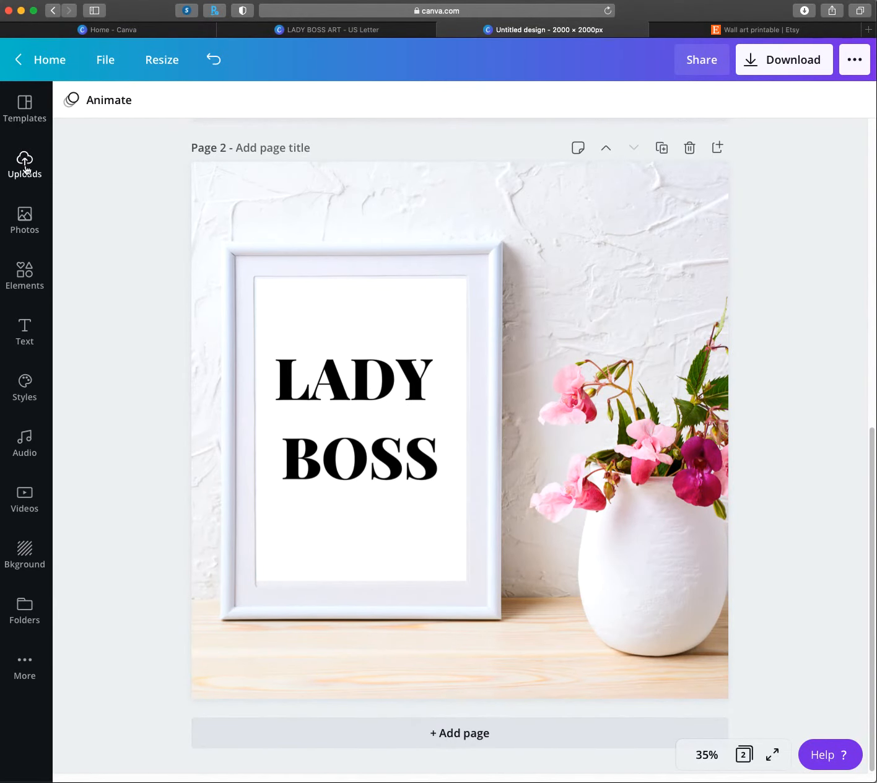
- Browse the stock photo results for WHITE FRAME to examine further frame mockup options
{"action": "left_click", "coordinate": [23, 277]}
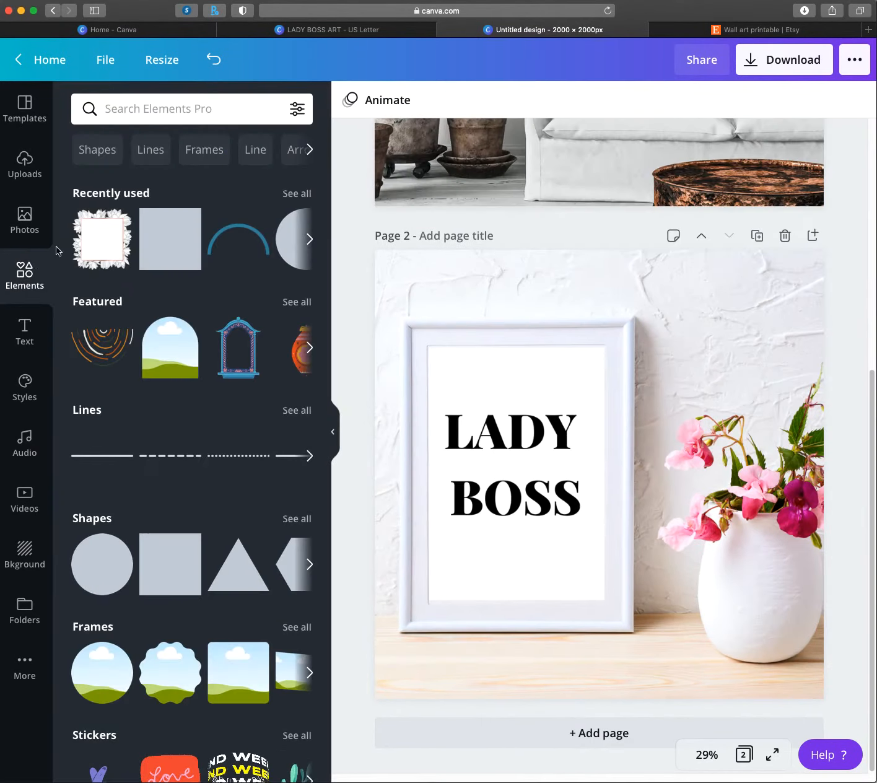
{"action": "left_click", "coordinate": [25, 218]}
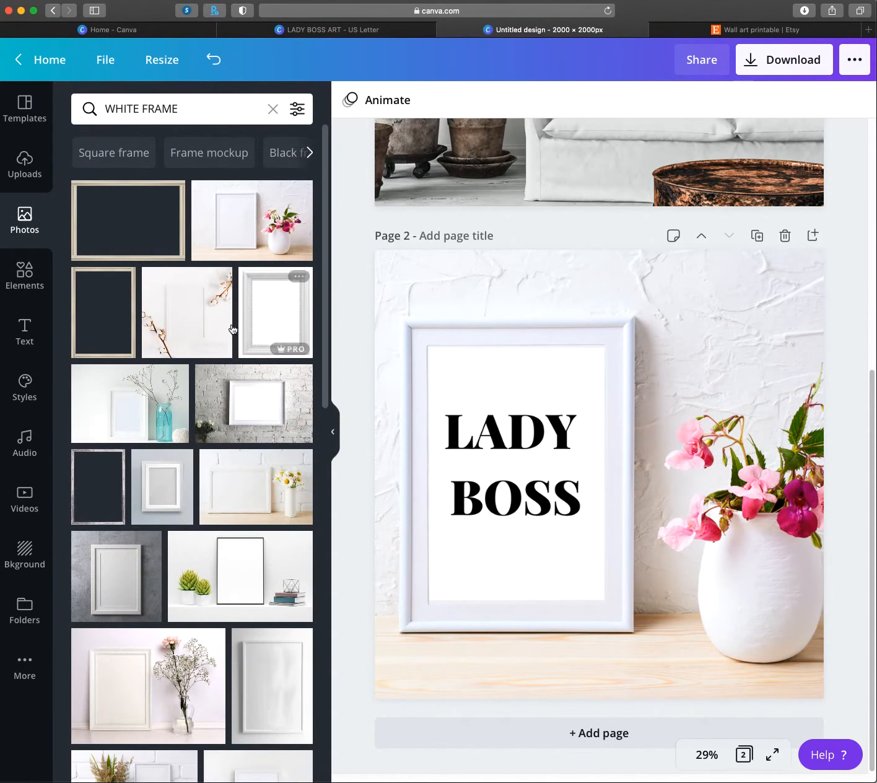
{"action": "scroll", "coordinate": [243, 377], "scroll_direction": "down", "scroll_amount": 3}
{"action": "scroll", "coordinate": [244, 369], "scroll_direction": "down", "scroll_amount": 2}
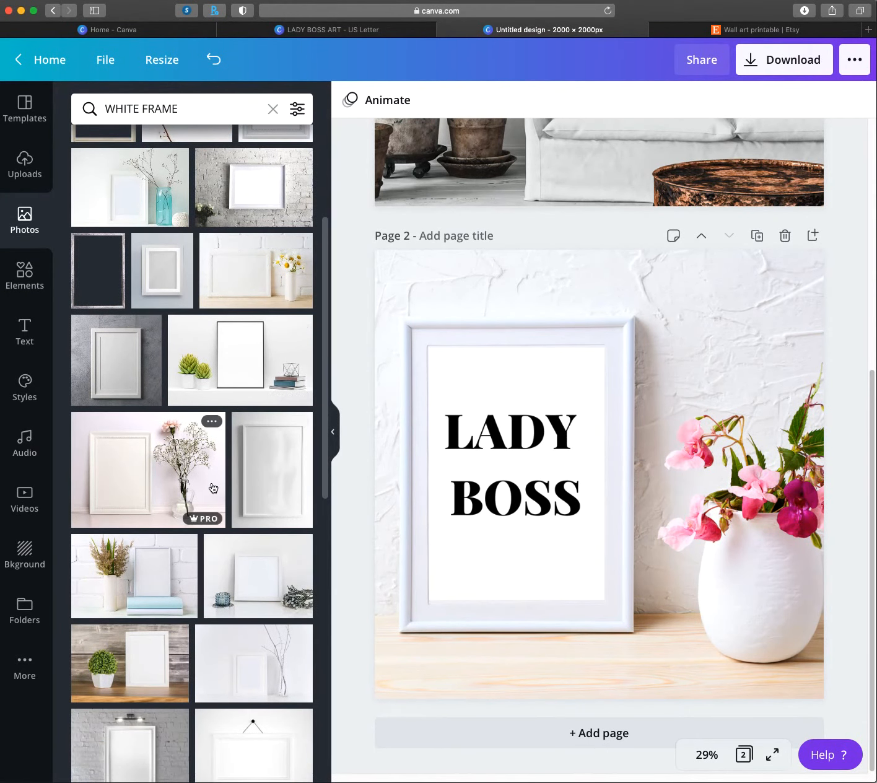
{"action": "scroll", "coordinate": [212, 490], "scroll_direction": "down", "scroll_amount": 3}
{"action": "scroll", "coordinate": [212, 490], "scroll_direction": "down", "scroll_amount": 1}
{"action": "left_click", "coordinate": [333, 432]}
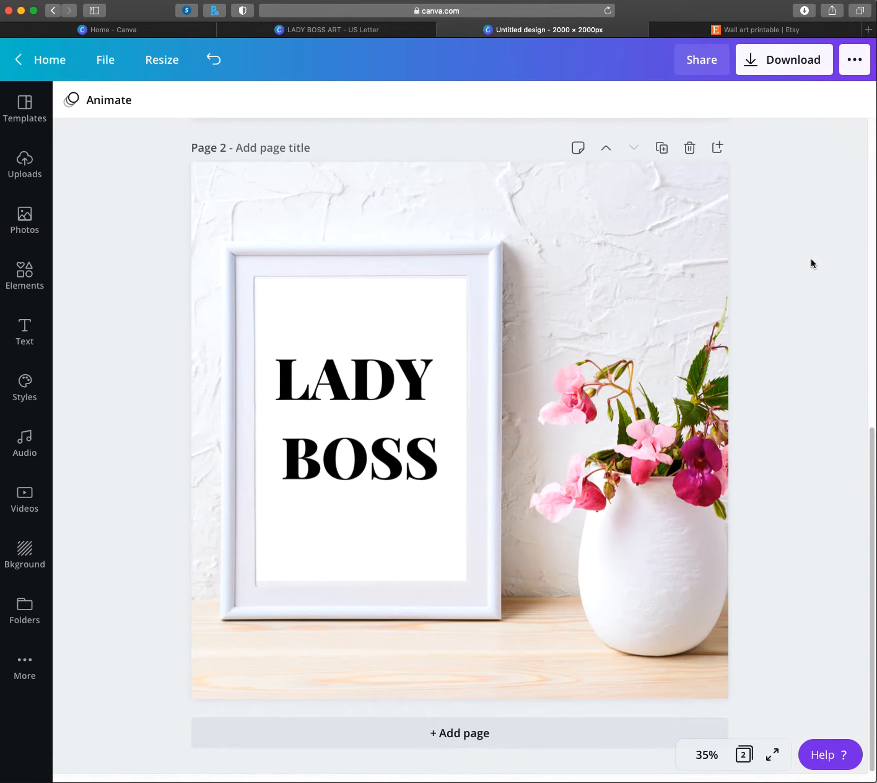
- Switch to Etsy, open the Good Vibes Only printable poster listing, examine its mockup images, and return to the Canva mockup design
{"action": "left_click", "coordinate": [726, 33]}
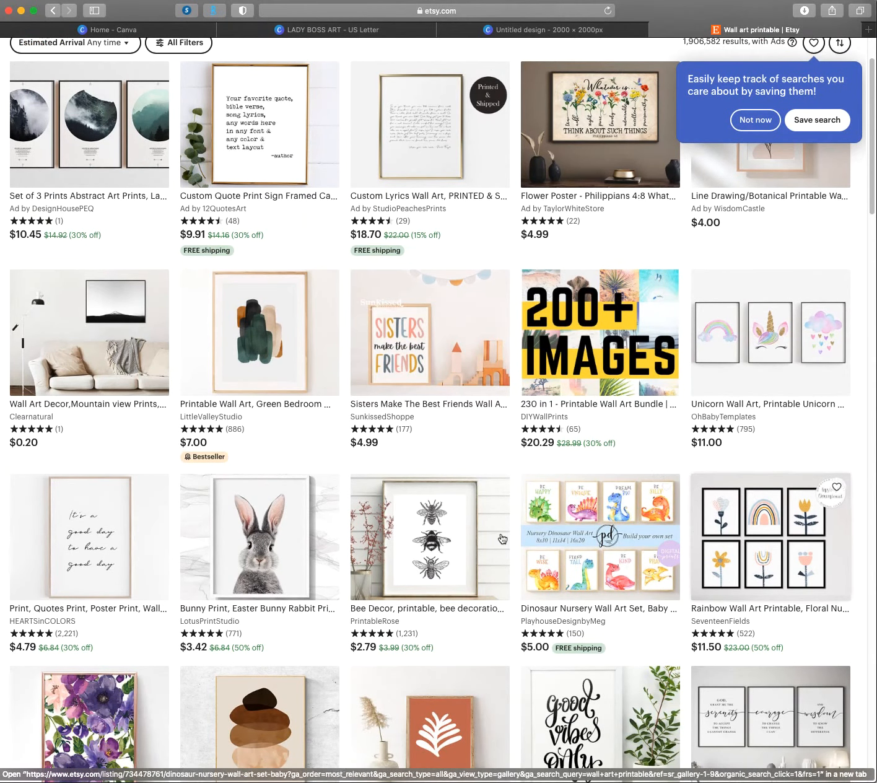
{"action": "scroll", "coordinate": [238, 502], "scroll_direction": "down", "scroll_amount": 3}
{"action": "scroll", "coordinate": [238, 502], "scroll_direction": "down", "scroll_amount": 2}
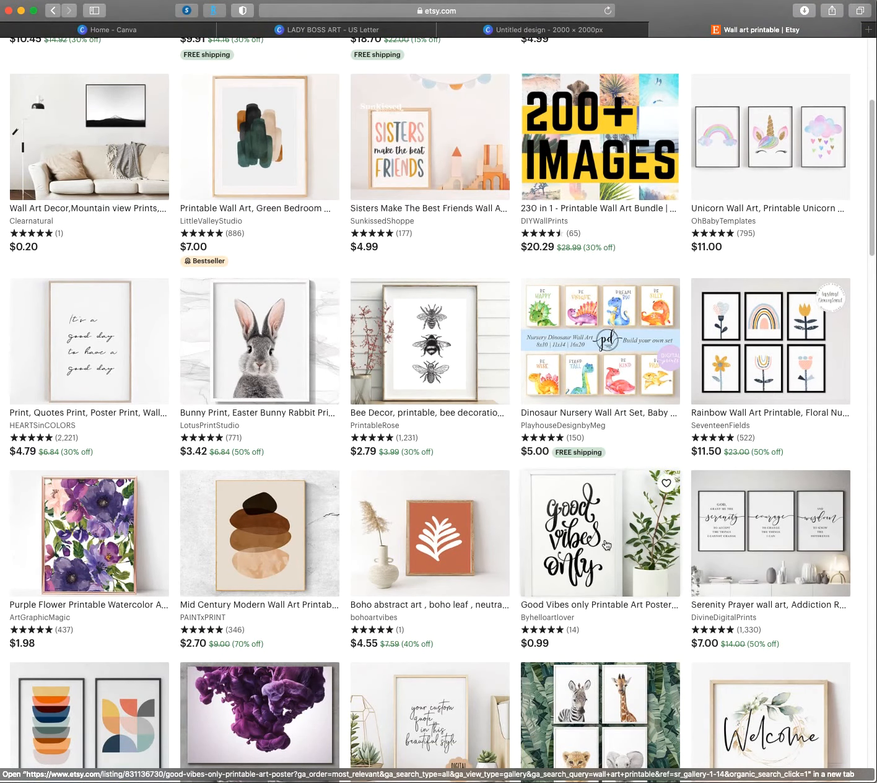
{"action": "left_click", "coordinate": [577, 526], "text": "super"}
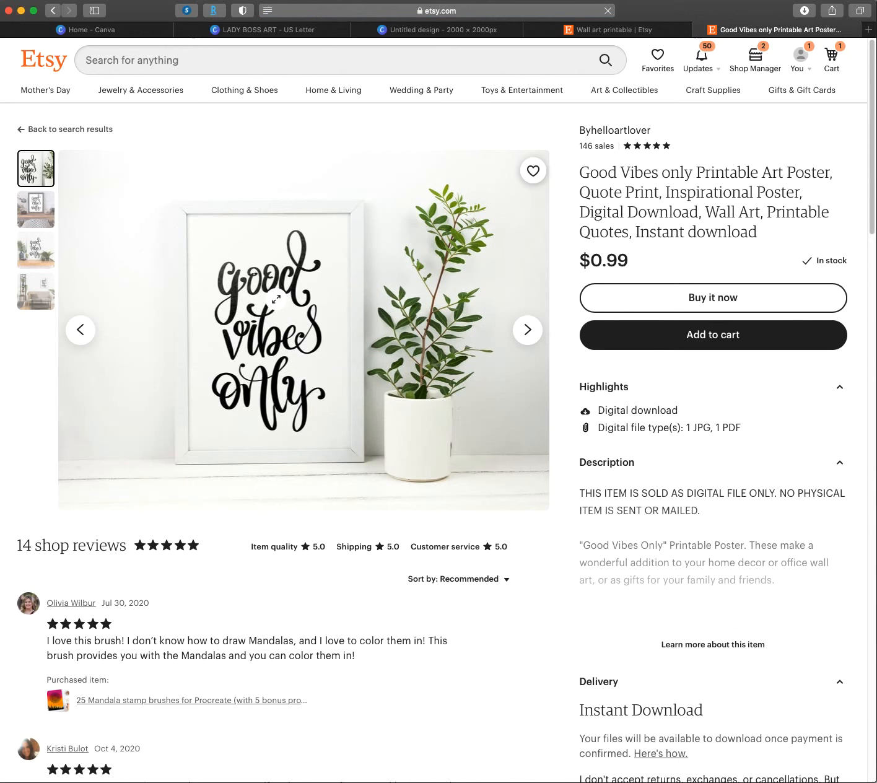
{"action": "left_click", "coordinate": [36, 210]}
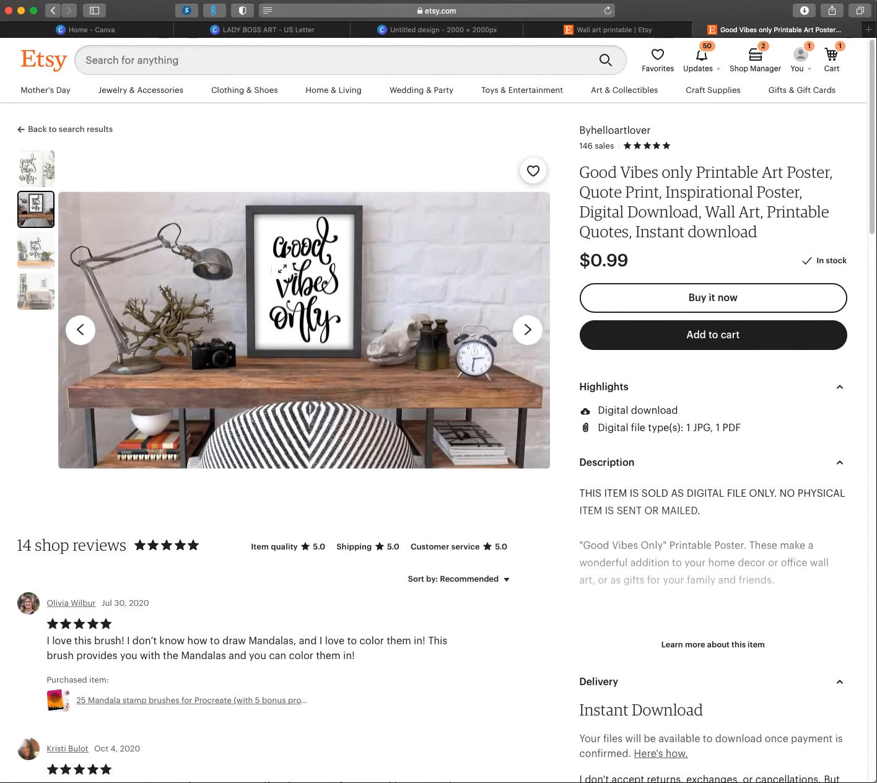
{"action": "left_click", "coordinate": [52, 269]}
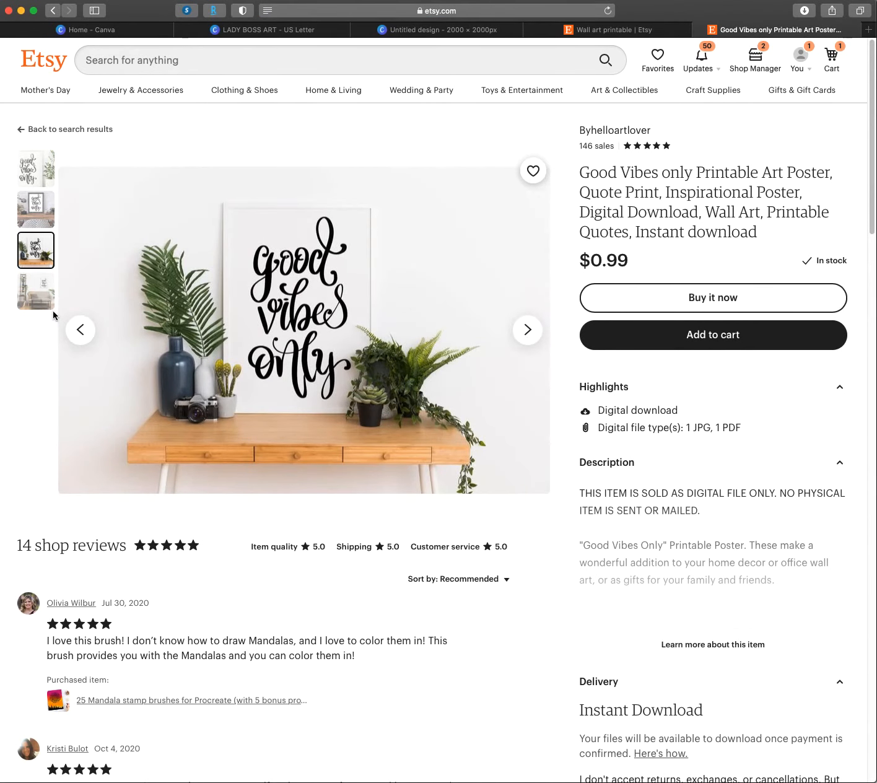
{"action": "left_click", "coordinate": [47, 301]}
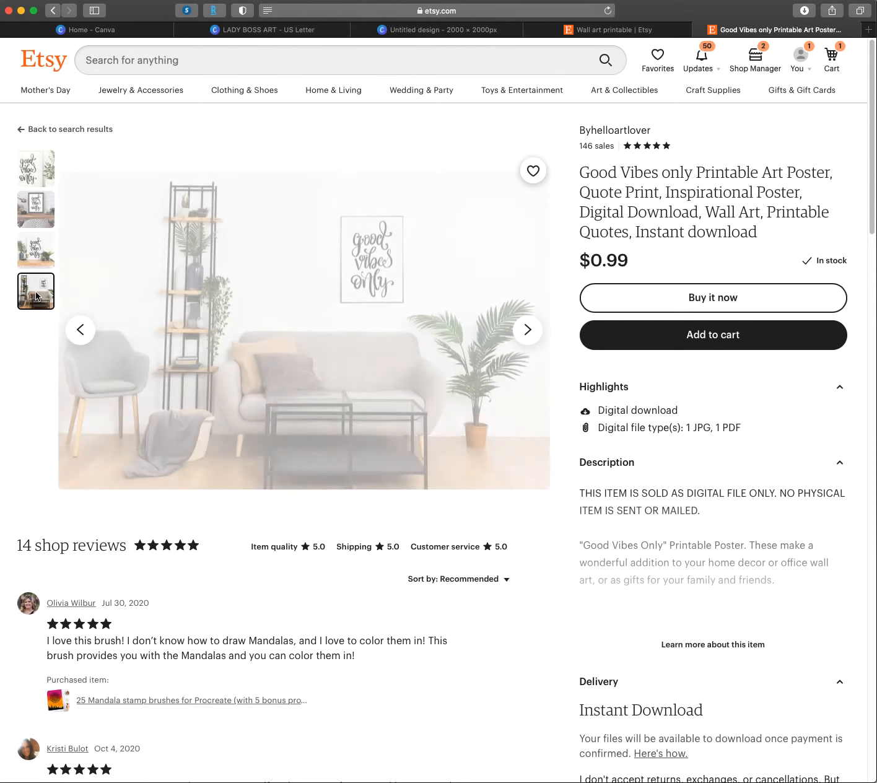
{"action": "left_click", "coordinate": [48, 183]}
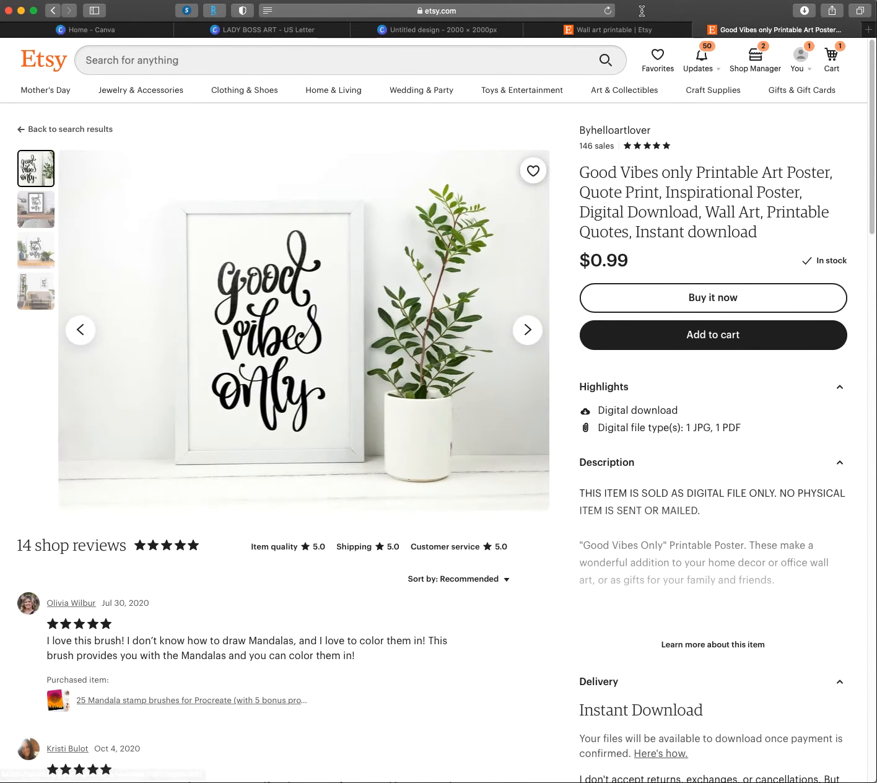
{"action": "left_click", "coordinate": [624, 32]}
{"action": "left_click", "coordinate": [479, 28]}
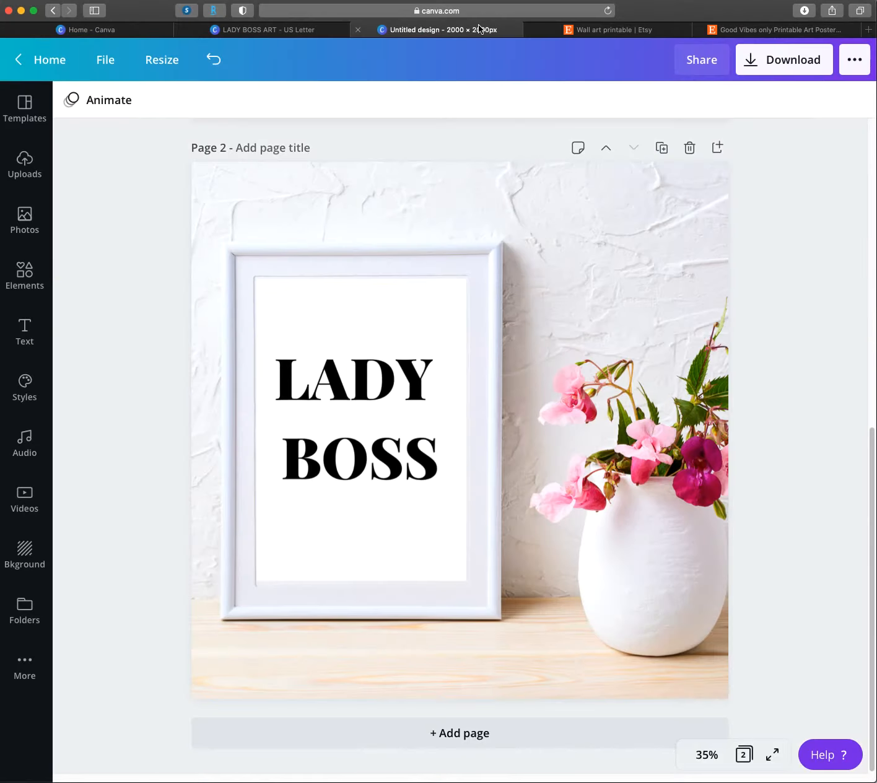
- Replace the CLOSED MOCKUP photo search with a search for WHITE FRAME
{"action": "scroll", "coordinate": [768, 231], "scroll_direction": "up", "scroll_amount": 10}
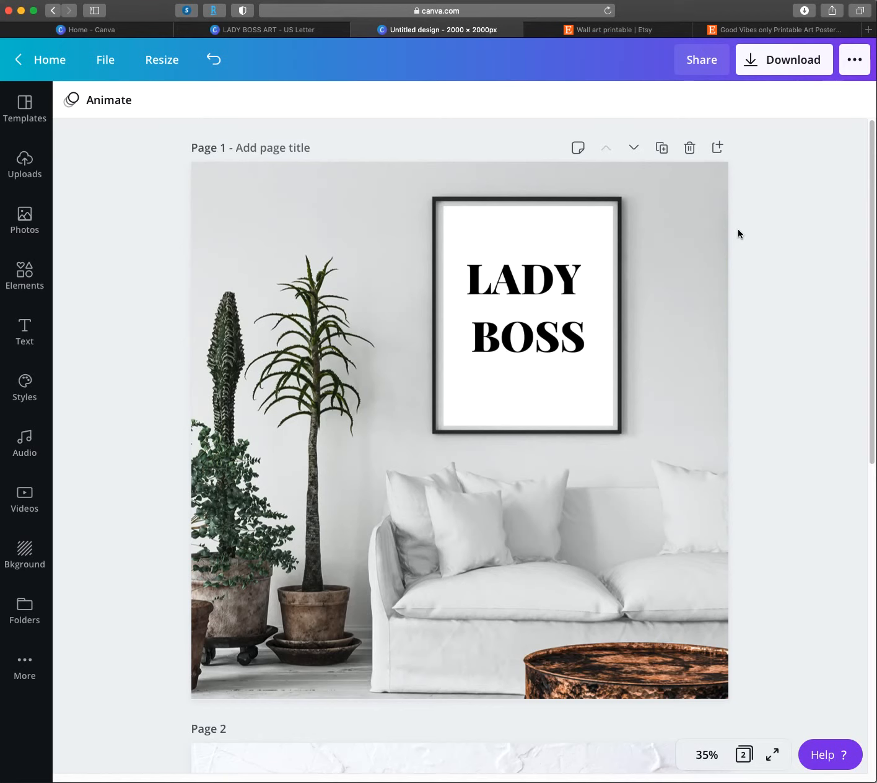
{"action": "left_click", "coordinate": [32, 282]}
{"action": "left_click", "coordinate": [28, 228]}
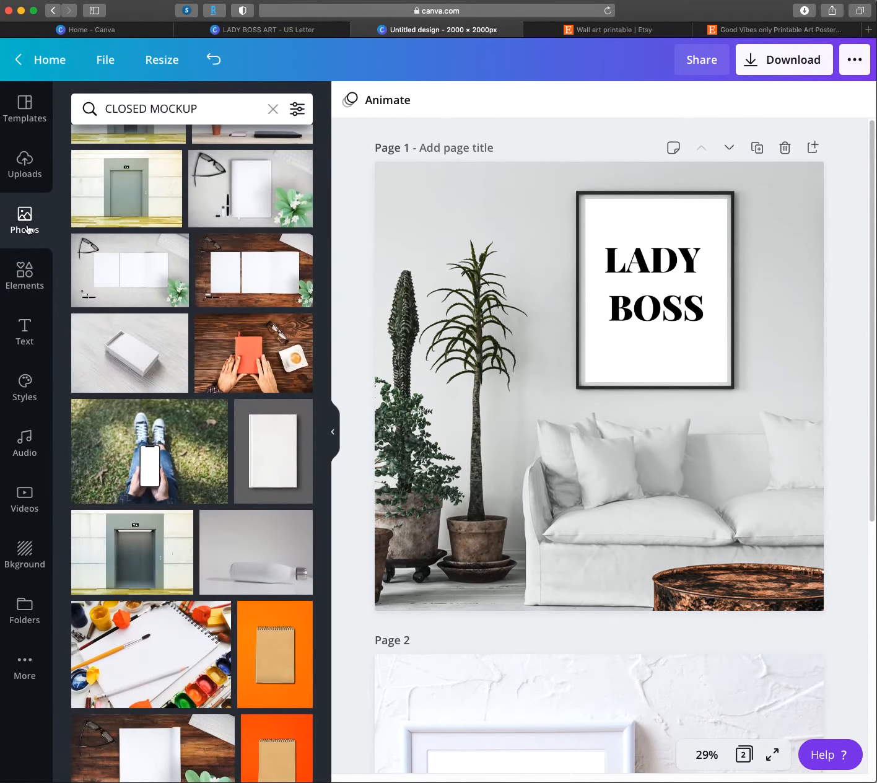
{"action": "left_click", "coordinate": [211, 102]}
{"action": "left_click_drag", "start_coordinate": [212, 102], "coordinate": [113, 106]}
{"action": "key", "text": "BackSpace"}
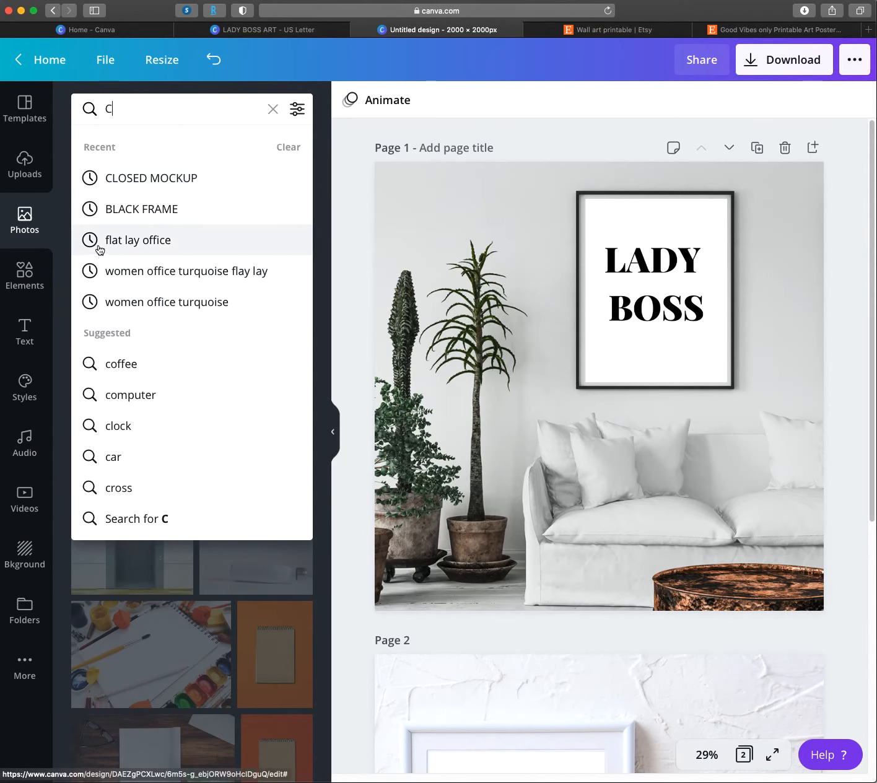
{"action": "left_click", "coordinate": [443, 114]}
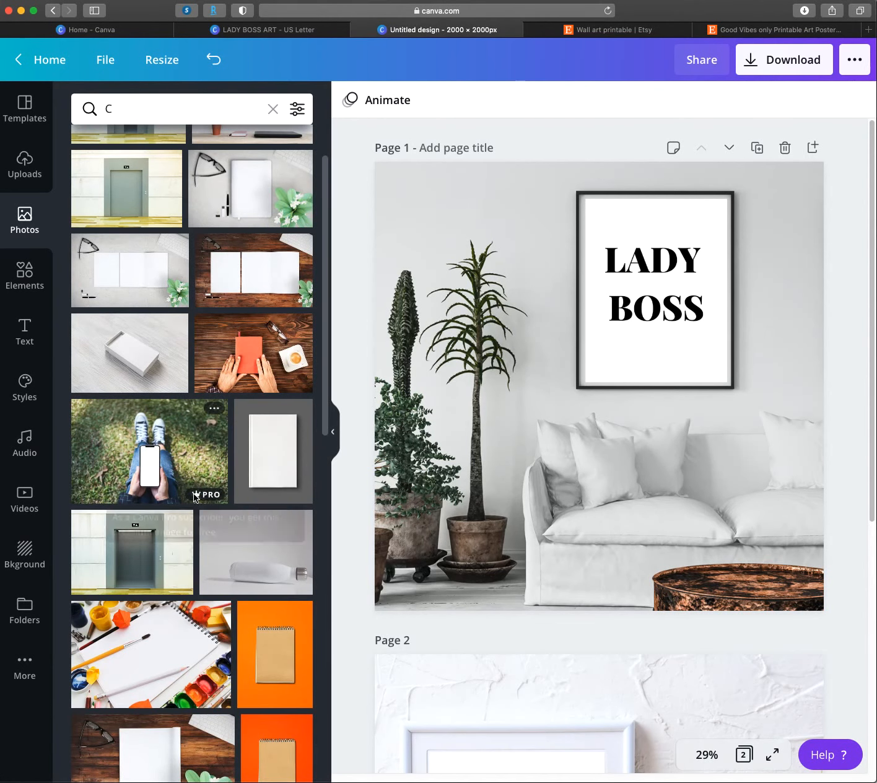
{"action": "scroll", "coordinate": [185, 283], "scroll_direction": "up", "scroll_amount": 2}
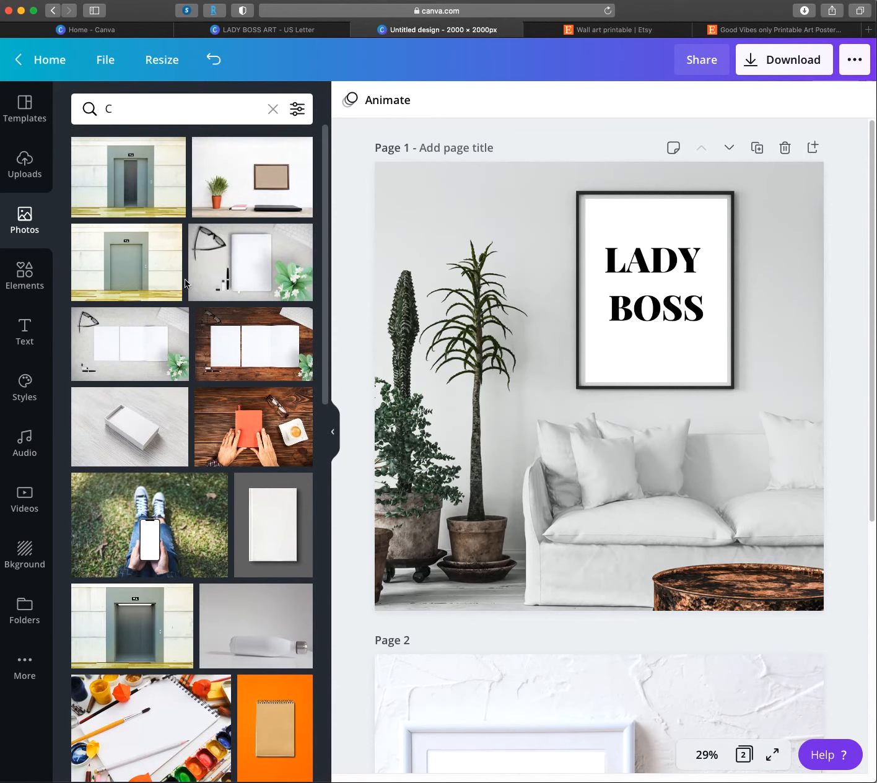
{"action": "left_click", "coordinate": [116, 106]}
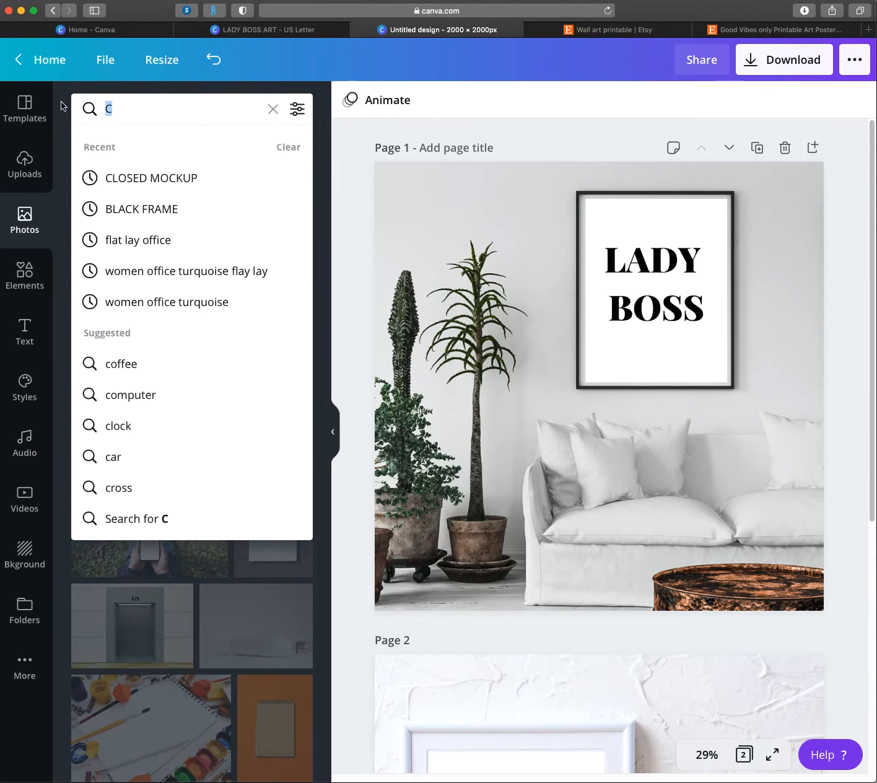
{"action": "type", "text": "WHITE FRAME"}
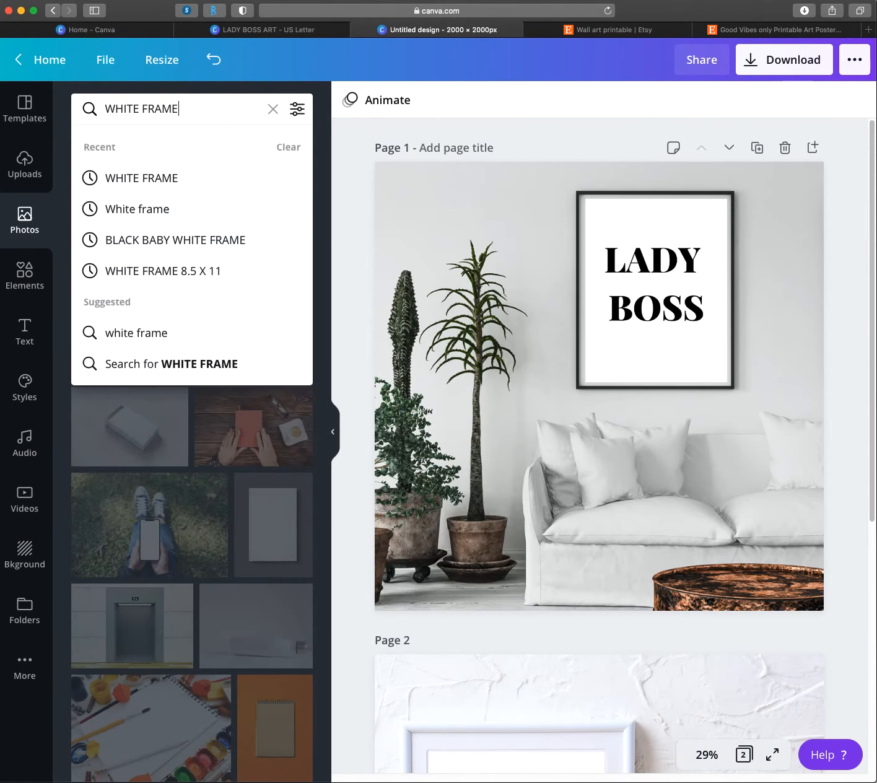
{"action": "key", "text": "Return"}
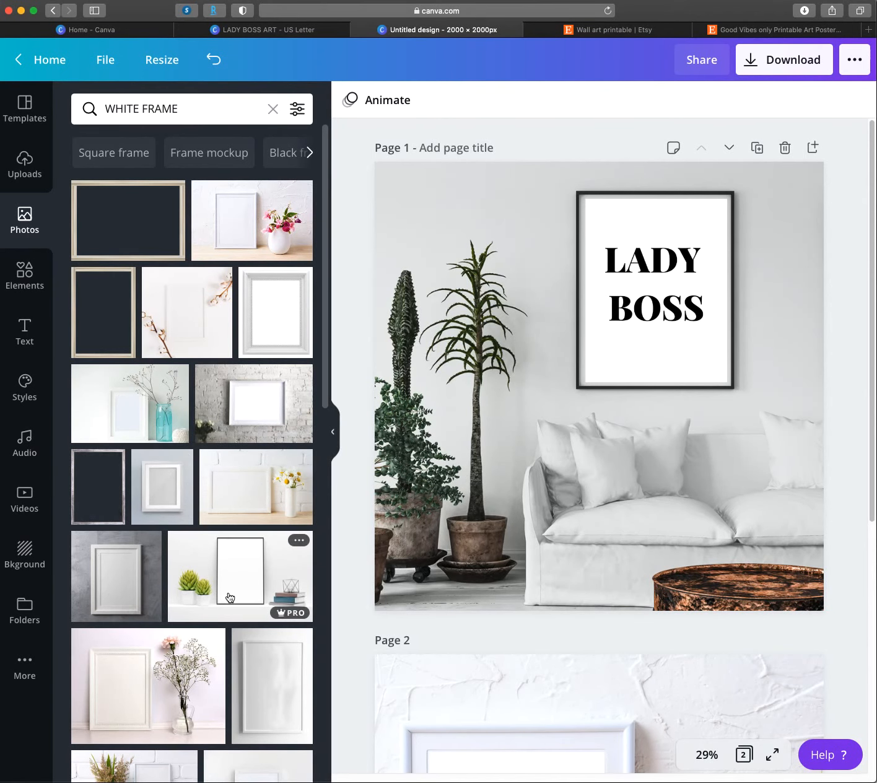
- Add a third page and place the photo of a light wood frame against a teal wall on it
{"action": "scroll", "coordinate": [155, 619], "scroll_direction": "down", "scroll_amount": 3}
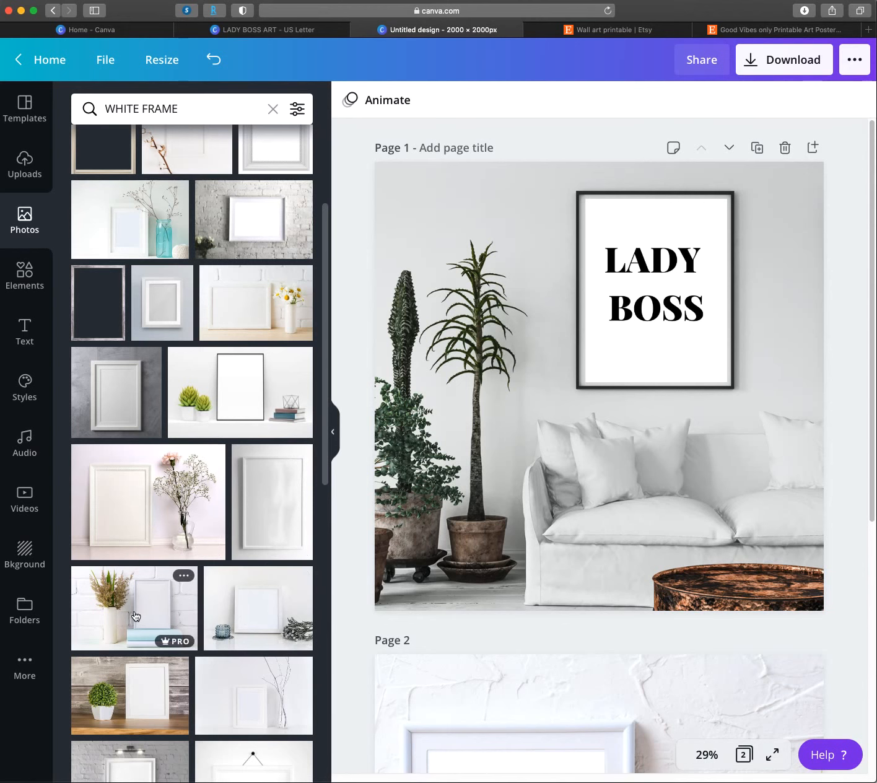
{"action": "scroll", "coordinate": [267, 682], "scroll_direction": "down", "scroll_amount": 3}
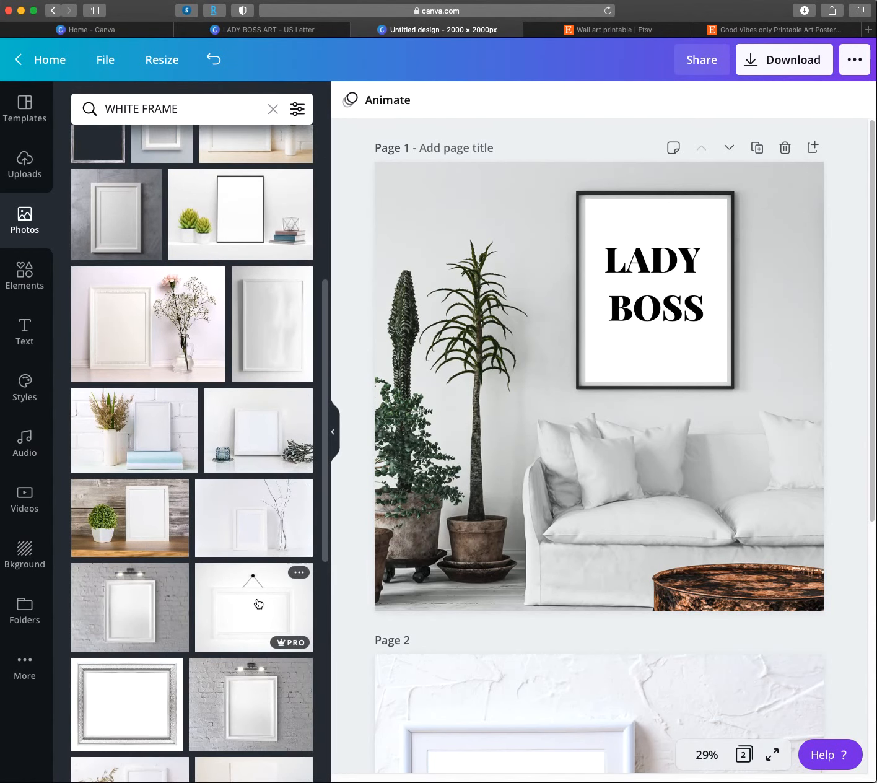
{"action": "scroll", "coordinate": [270, 705], "scroll_direction": "down", "scroll_amount": 4}
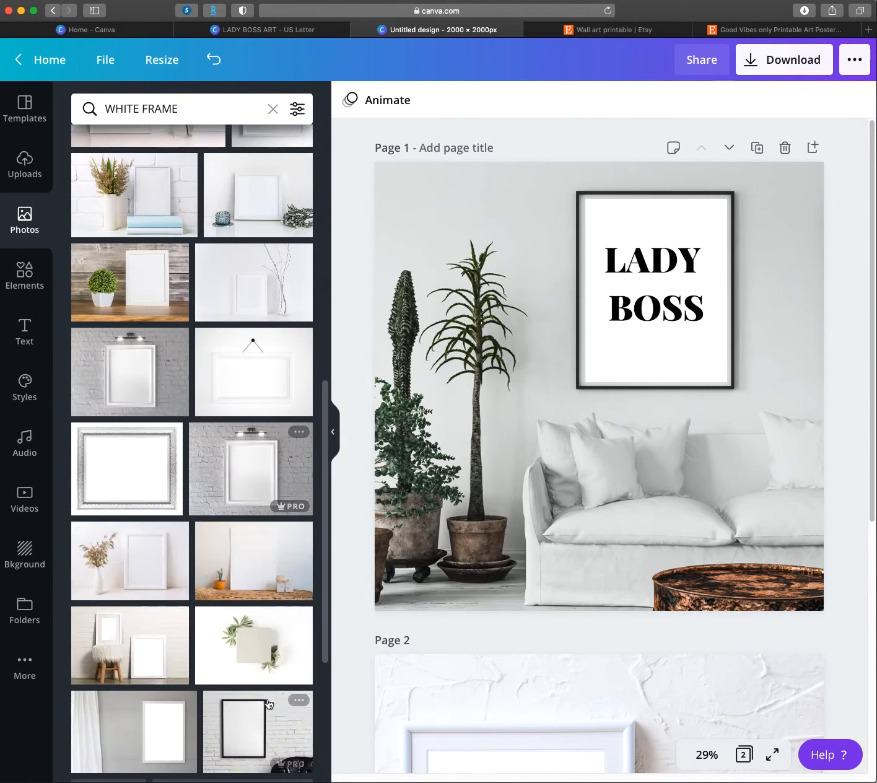
{"action": "scroll", "coordinate": [269, 704], "scroll_direction": "down", "scroll_amount": 2}
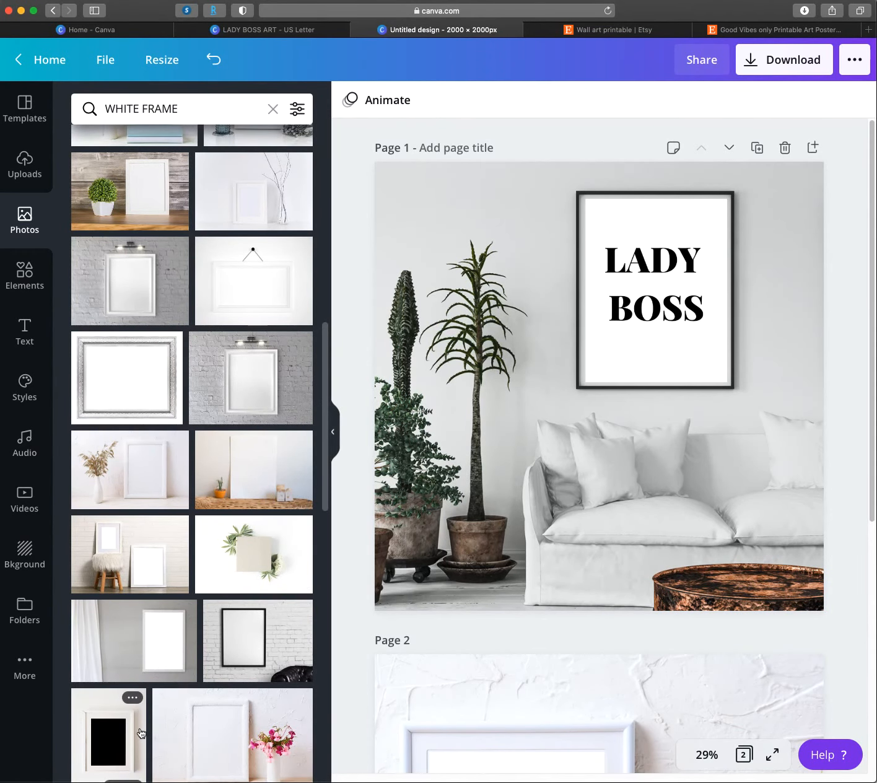
{"action": "scroll", "coordinate": [204, 719], "scroll_direction": "down", "scroll_amount": 3}
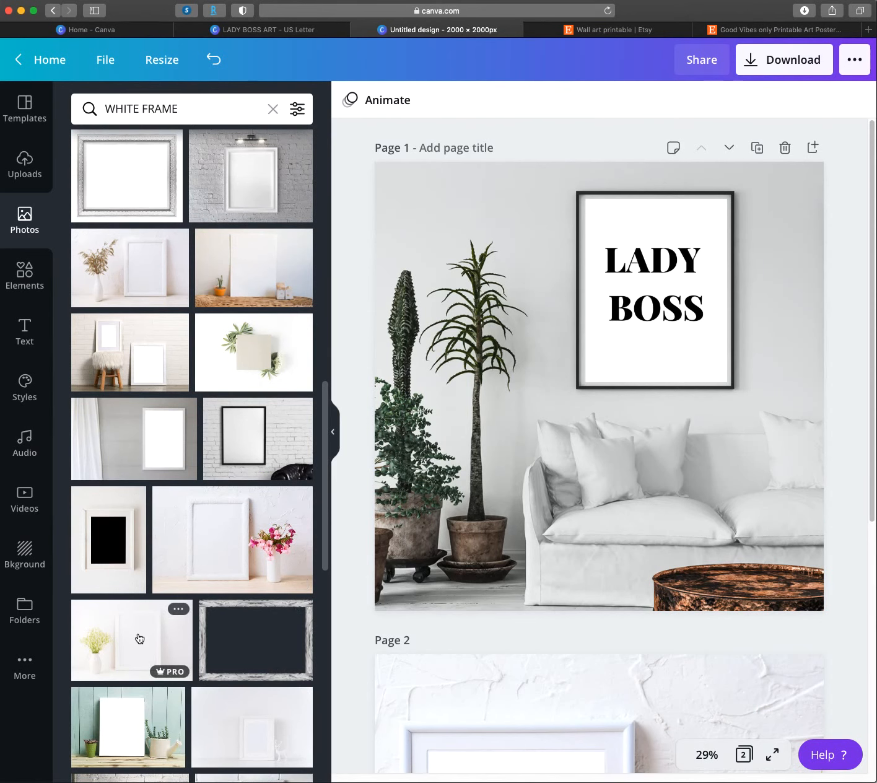
{"action": "scroll", "coordinate": [229, 724], "scroll_direction": "down", "scroll_amount": 5}
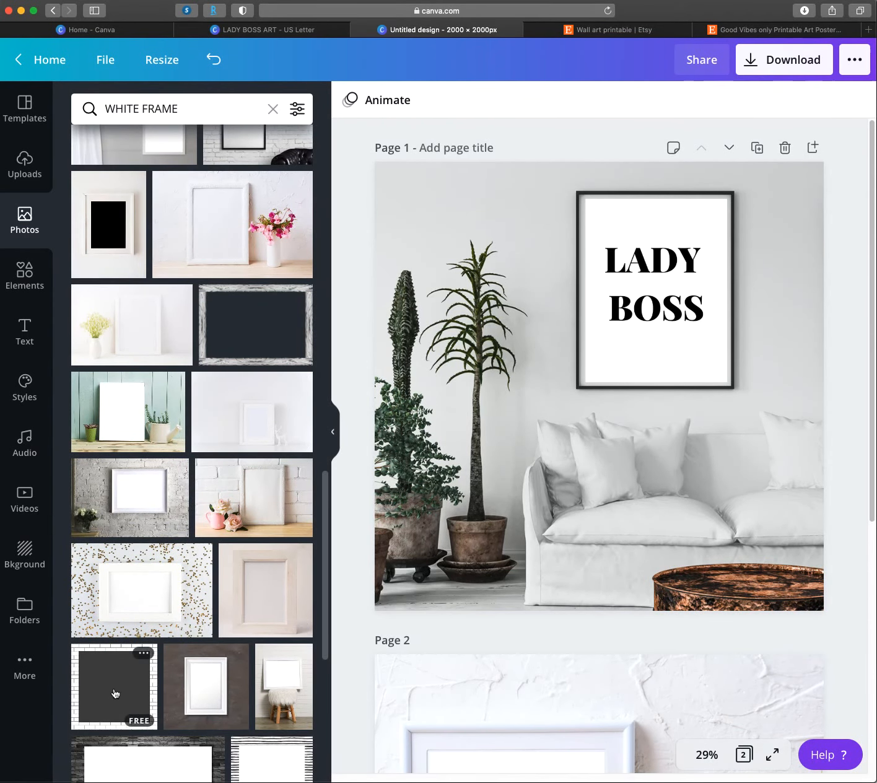
{"action": "scroll", "coordinate": [116, 691], "scroll_direction": "down", "scroll_amount": 3}
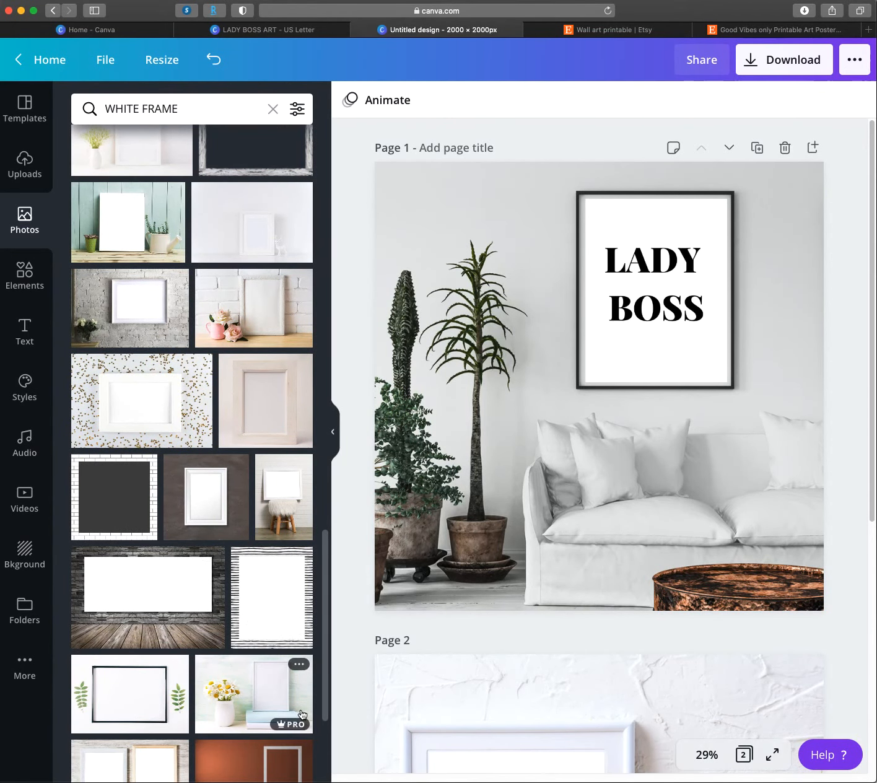
{"action": "scroll", "coordinate": [268, 708], "scroll_direction": "down", "scroll_amount": 1}
{"action": "scroll", "coordinate": [267, 708], "scroll_direction": "down", "scroll_amount": 7}
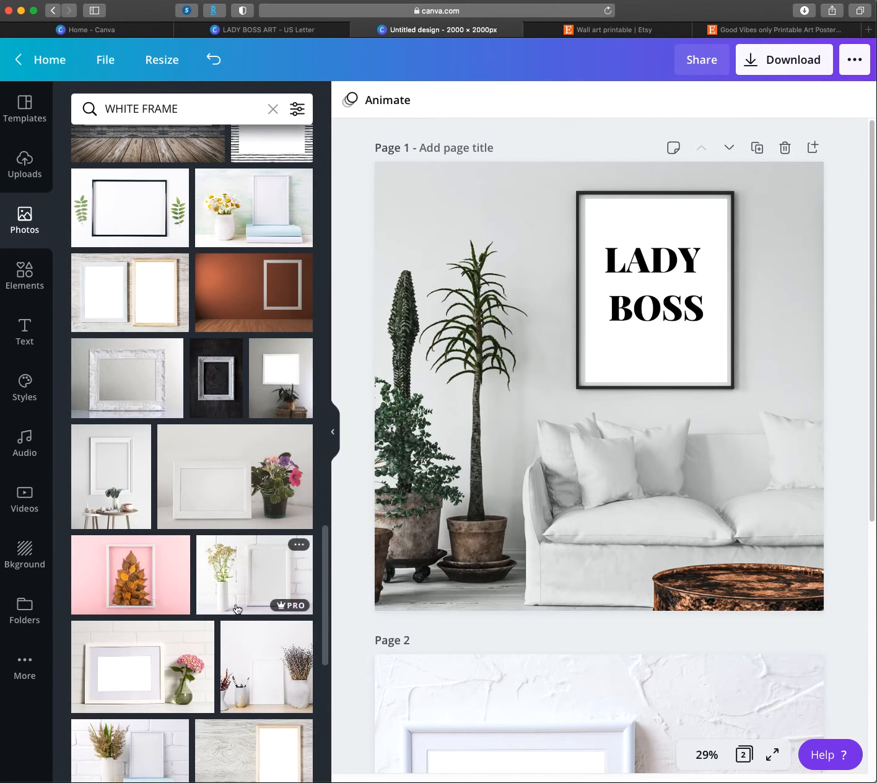
{"action": "scroll", "coordinate": [144, 695], "scroll_direction": "down", "scroll_amount": 5}
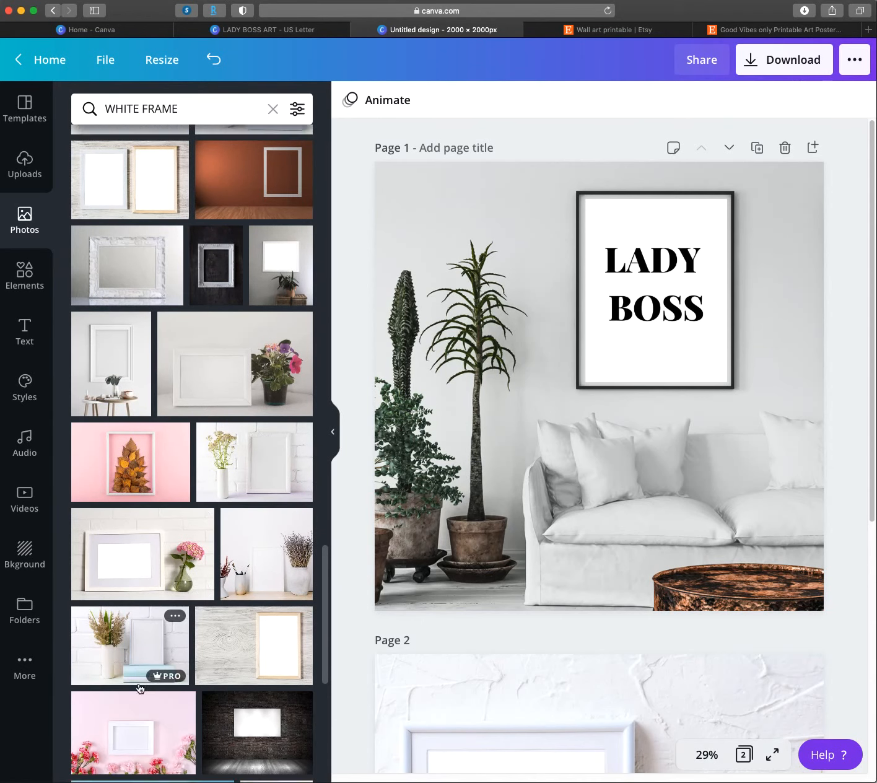
{"action": "scroll", "coordinate": [214, 657], "scroll_direction": "down", "scroll_amount": 3}
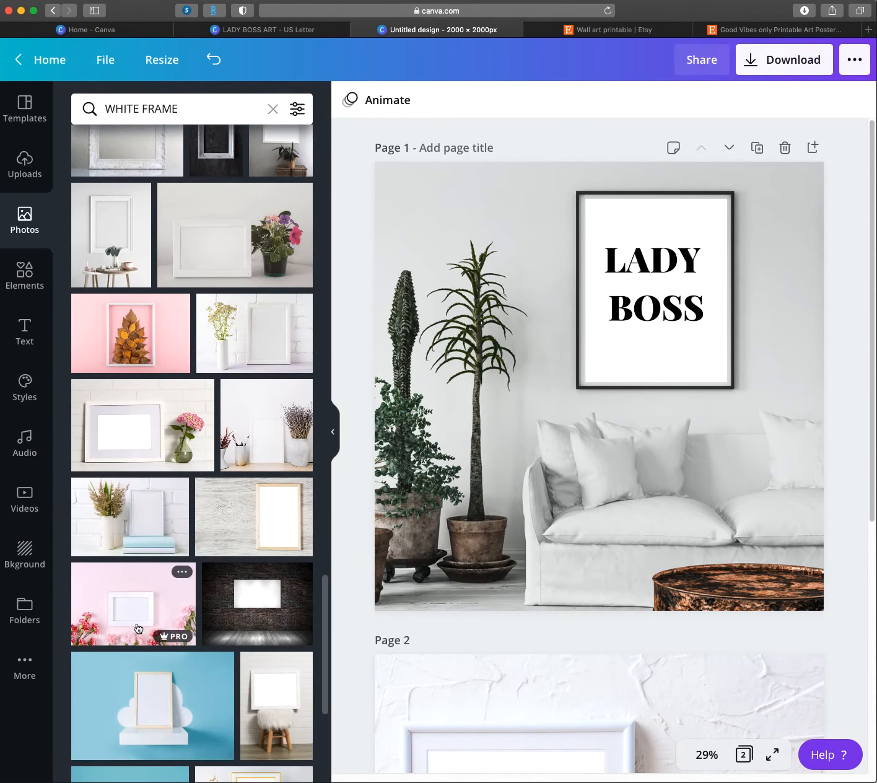
{"action": "scroll", "coordinate": [160, 708], "scroll_direction": "down", "scroll_amount": 1}
{"action": "scroll", "coordinate": [161, 708], "scroll_direction": "down", "scroll_amount": 8}
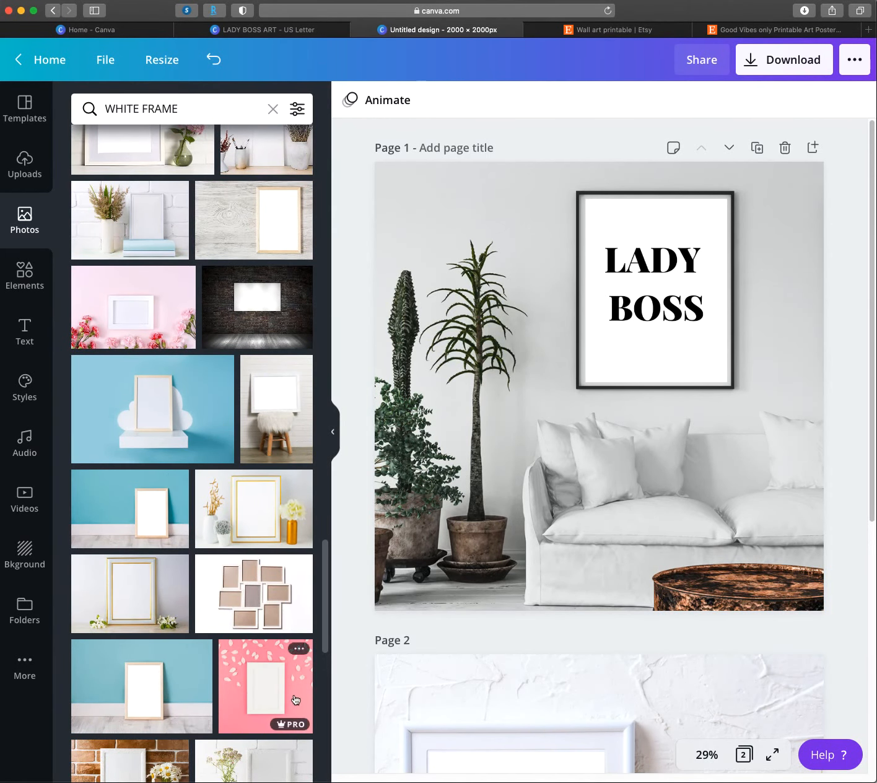
{"action": "scroll", "coordinate": [292, 697], "scroll_direction": "down", "scroll_amount": 8}
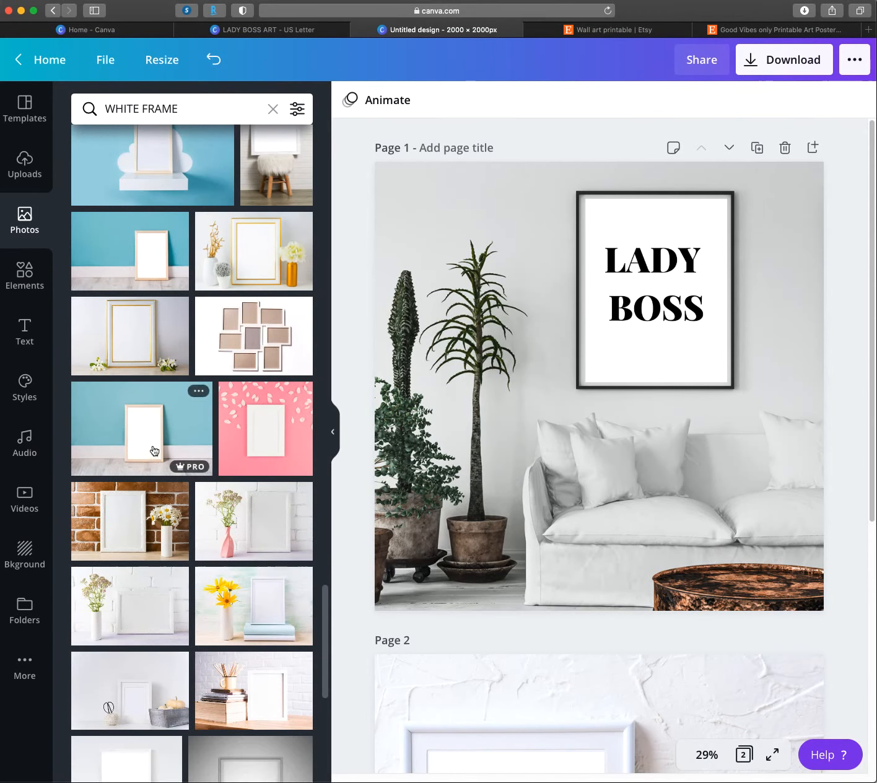
{"action": "scroll", "coordinate": [579, 621], "scroll_direction": "down", "scroll_amount": 6}
{"action": "left_click", "coordinate": [568, 733]}
{"action": "left_click", "coordinate": [139, 435]}
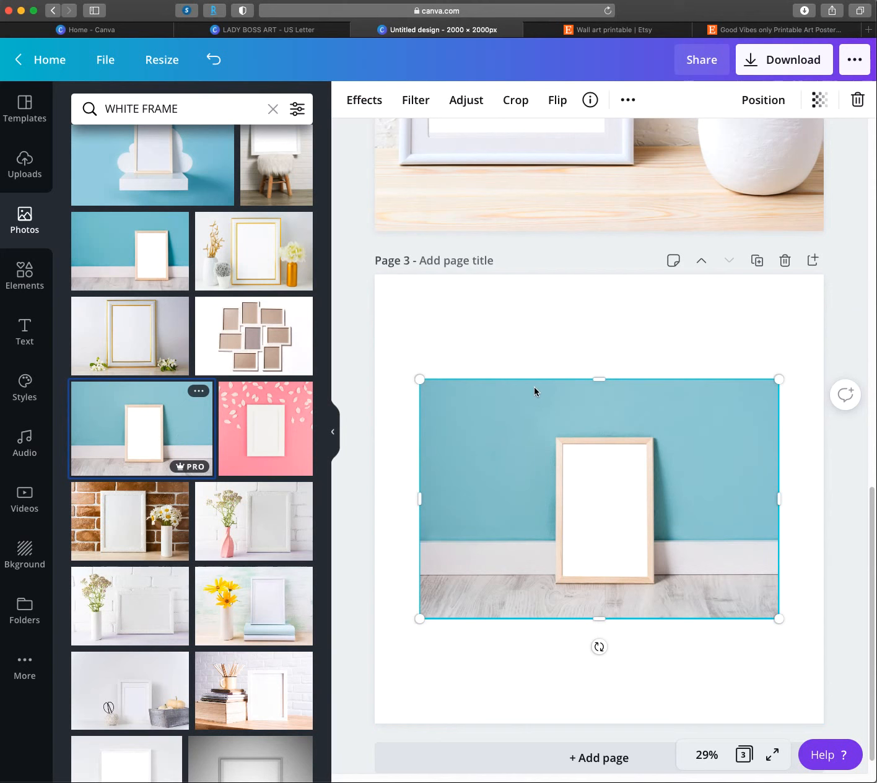
- Copy the teal-wall frame photo's style onto page 3's background so it fills the page, and delete the smaller foreground photo
{"action": "left_click", "coordinate": [578, 352]}
{"action": "left_click", "coordinate": [580, 397]}
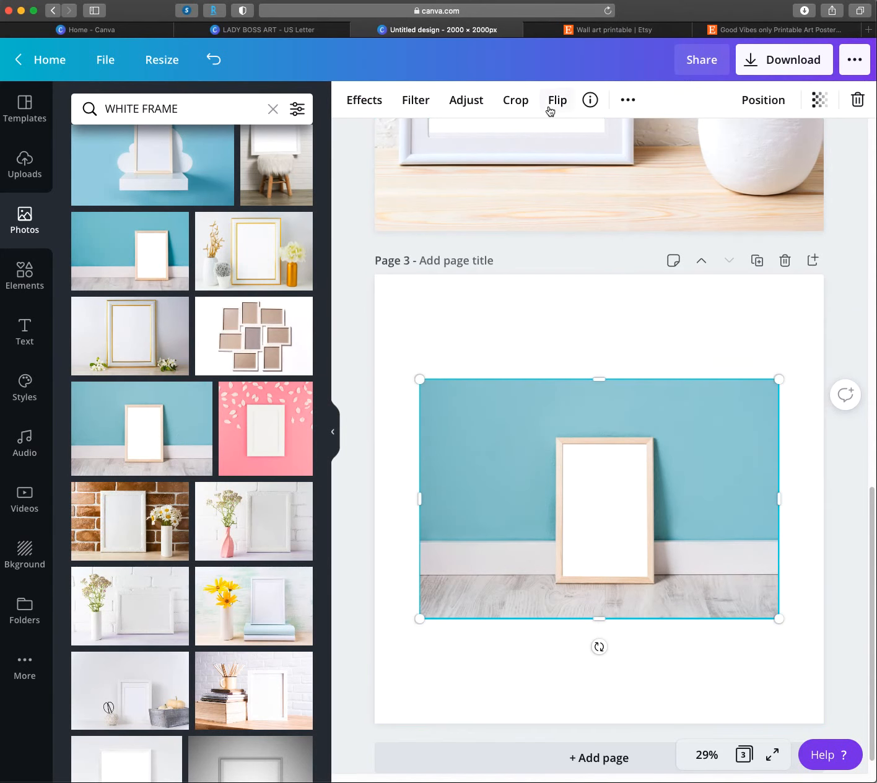
{"action": "left_click", "coordinate": [626, 101]}
{"action": "left_click", "coordinate": [528, 136]}
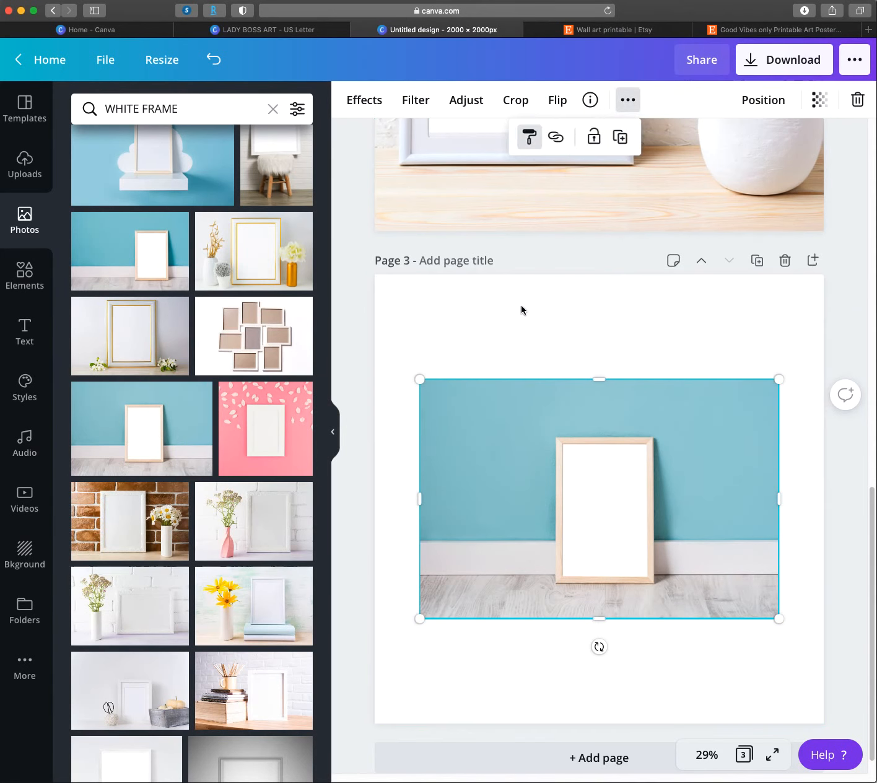
{"action": "left_click", "coordinate": [495, 471]}
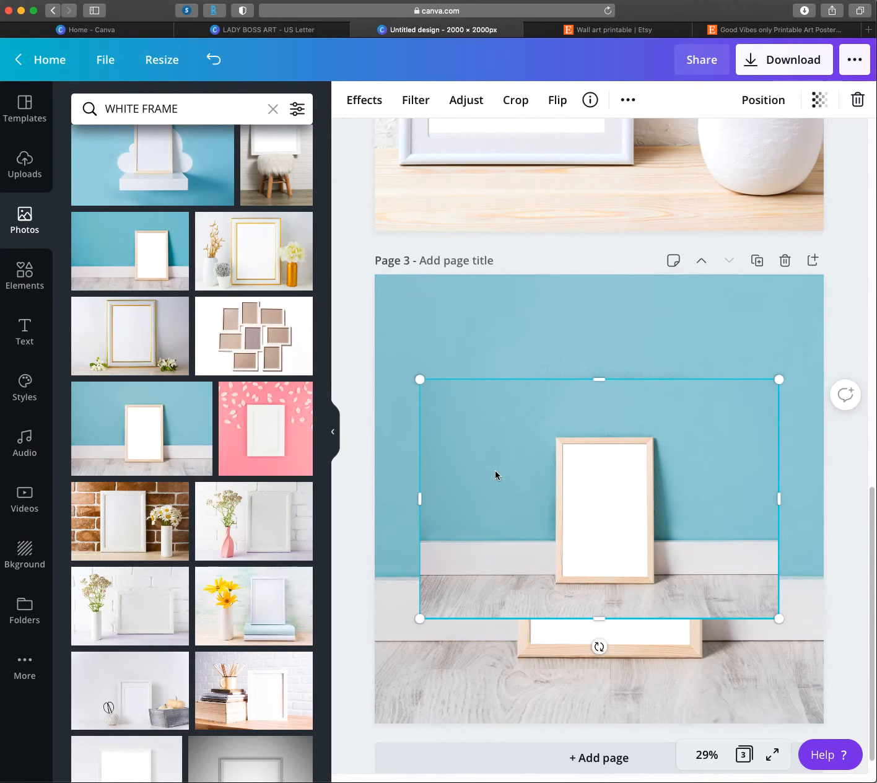
{"action": "key", "text": "Delete"}
- Duplicate the LADY BOSS artwork on page 2 and move the copy over the wooden frame on page 3
{"action": "scroll", "coordinate": [543, 165], "scroll_direction": "up", "scroll_amount": 3}
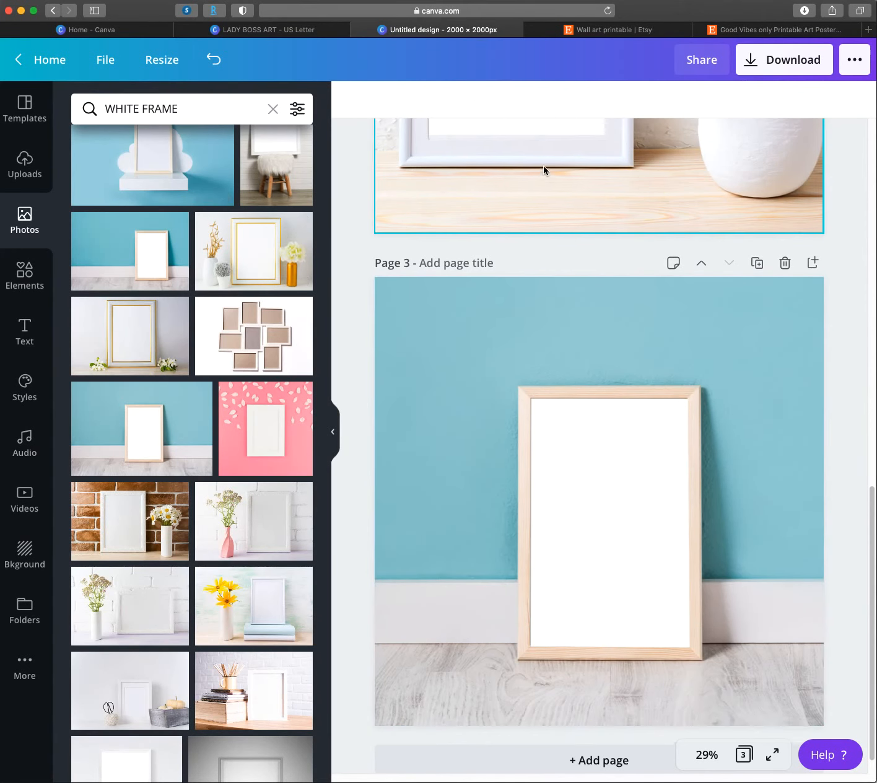
{"action": "left_click", "coordinate": [495, 154]}
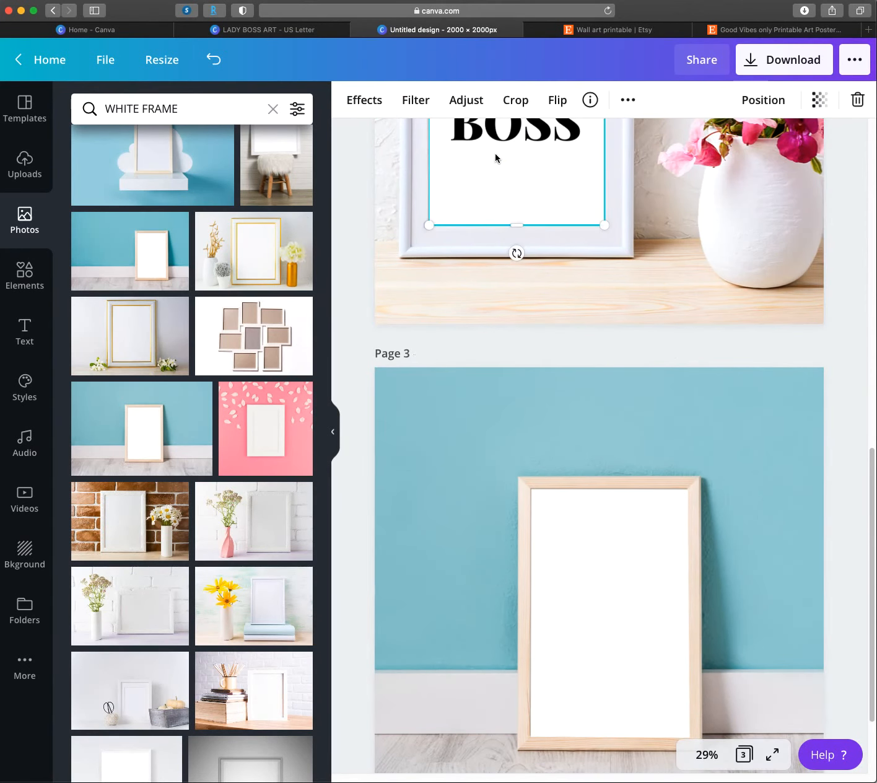
{"action": "left_click", "coordinate": [627, 99]}
{"action": "left_click", "coordinate": [621, 139]}
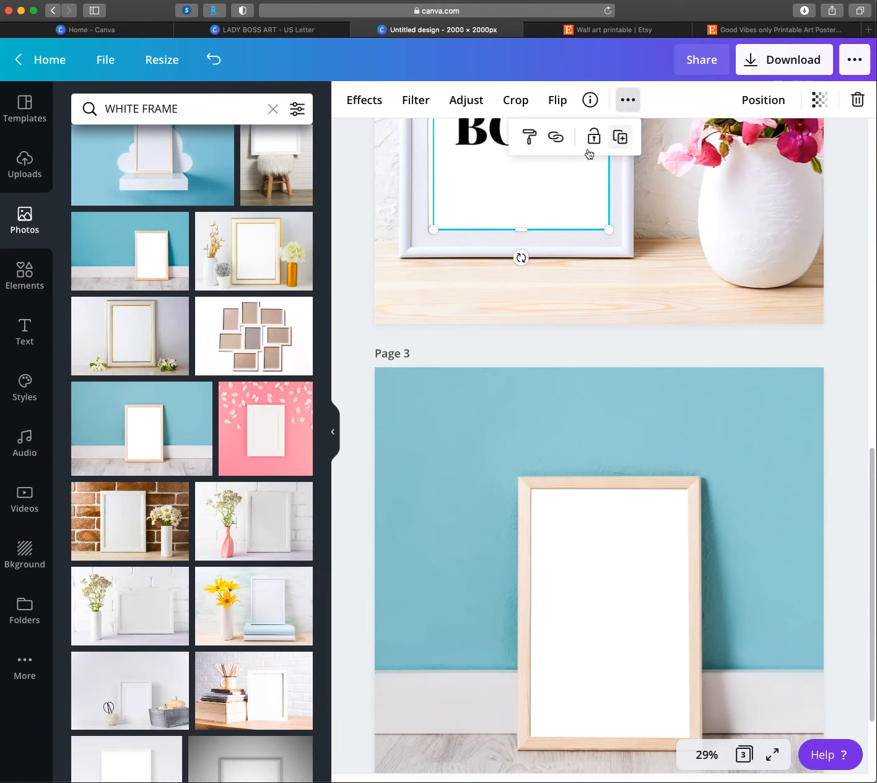
{"action": "scroll", "coordinate": [538, 461], "scroll_direction": "up", "scroll_amount": 4}
{"action": "left_click_drag", "start_coordinate": [532, 182], "coordinate": [624, 693]}
{"action": "scroll", "coordinate": [612, 600], "scroll_direction": "down", "scroll_amount": 8}
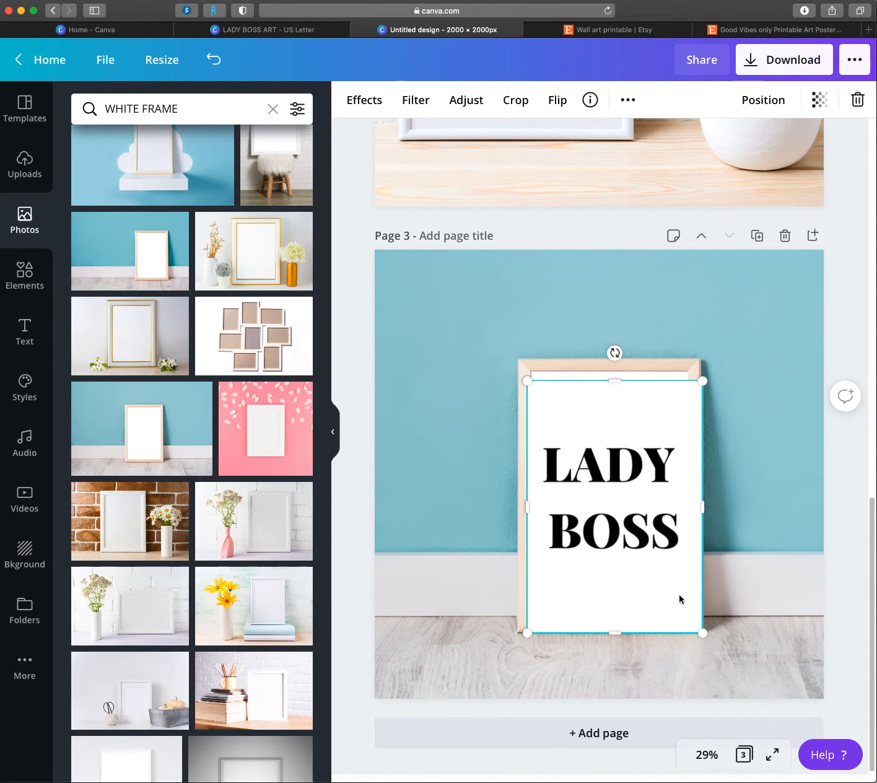
- Scale down the LADY BOSS artwork on page 3 and crop its left edge to fit inside the wooden frame
{"action": "left_click_drag", "start_coordinate": [704, 632], "coordinate": [674, 613]}
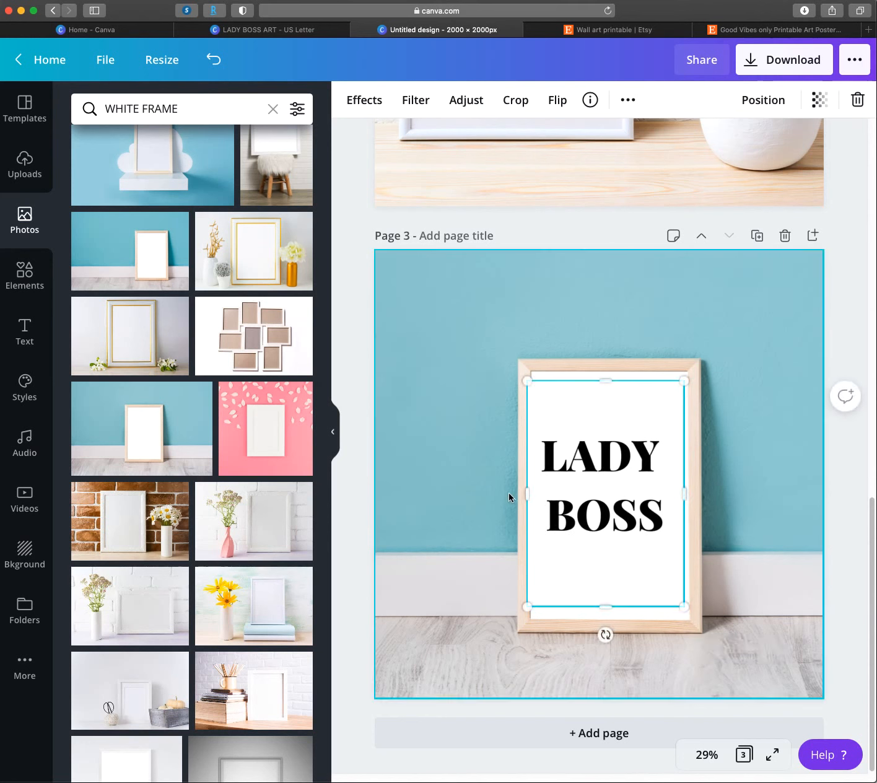
{"action": "left_click_drag", "start_coordinate": [526, 497], "coordinate": [533, 496]}
{"action": "left_click", "coordinate": [707, 446]}
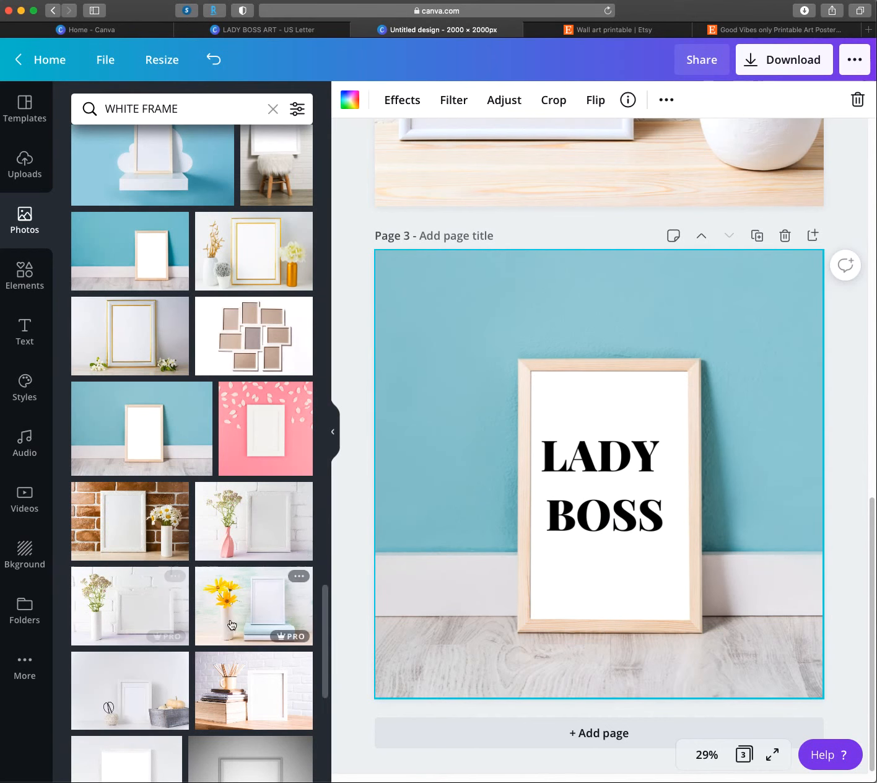
- Look through more WHITE FRAME stock photos to examine frame options for another mockup page
{"action": "scroll", "coordinate": [266, 586], "scroll_direction": "down", "scroll_amount": 3}
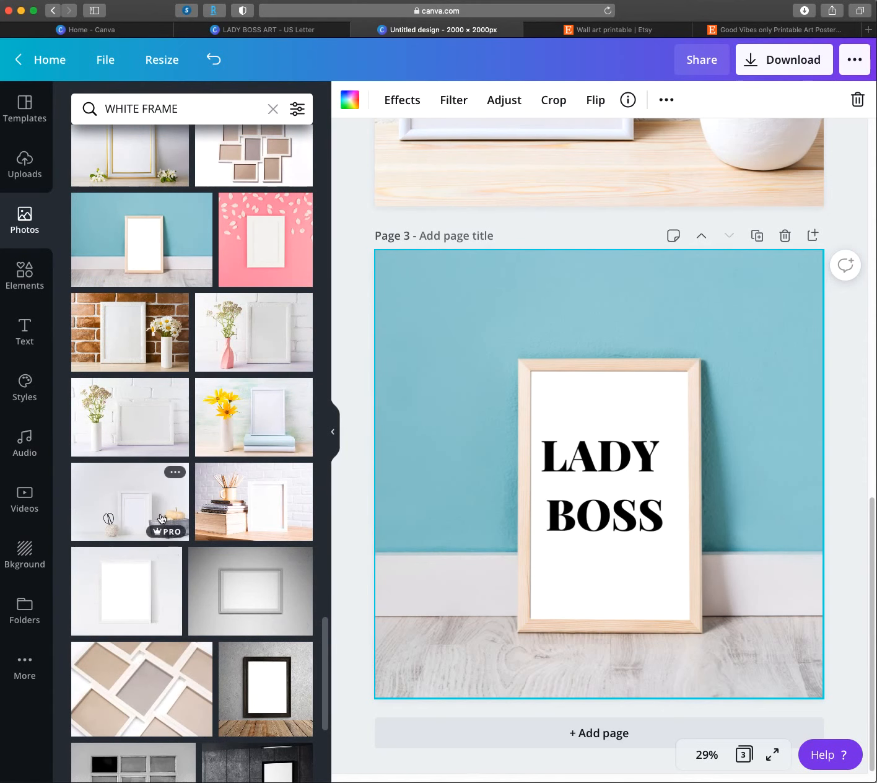
{"action": "scroll", "coordinate": [274, 517], "scroll_direction": "down", "scroll_amount": 3}
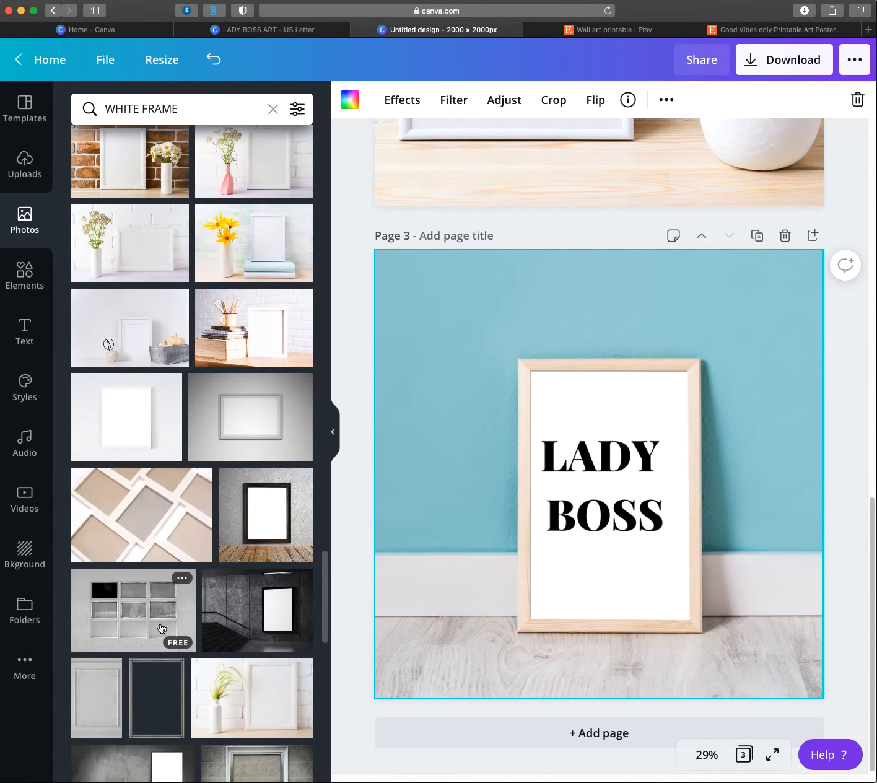
{"action": "scroll", "coordinate": [125, 633], "scroll_direction": "down", "scroll_amount": 1}
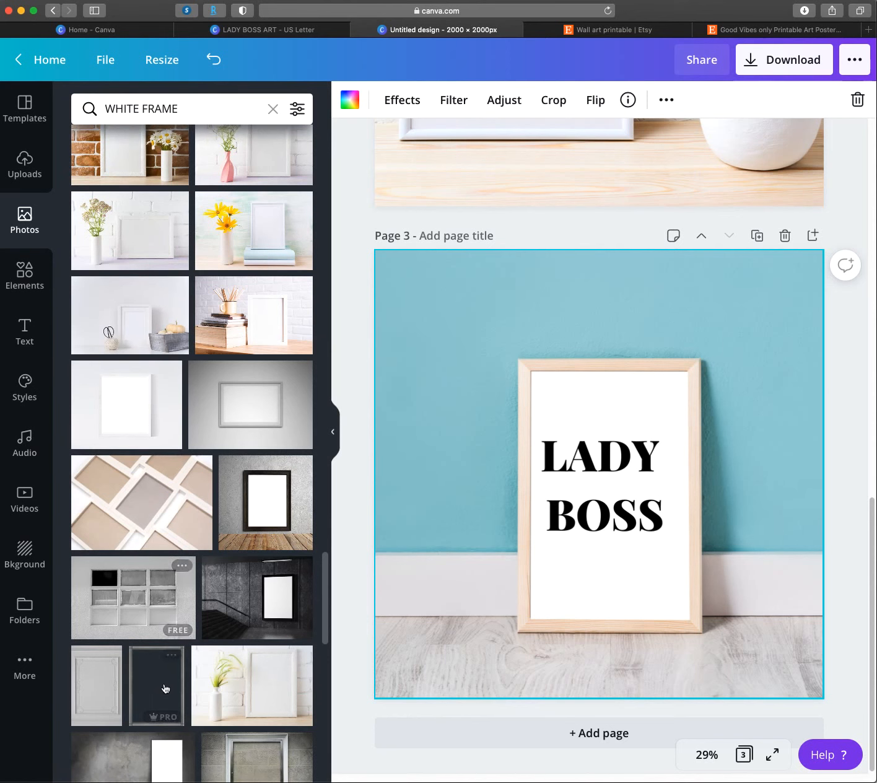
{"action": "scroll", "coordinate": [248, 690], "scroll_direction": "down", "scroll_amount": 3}
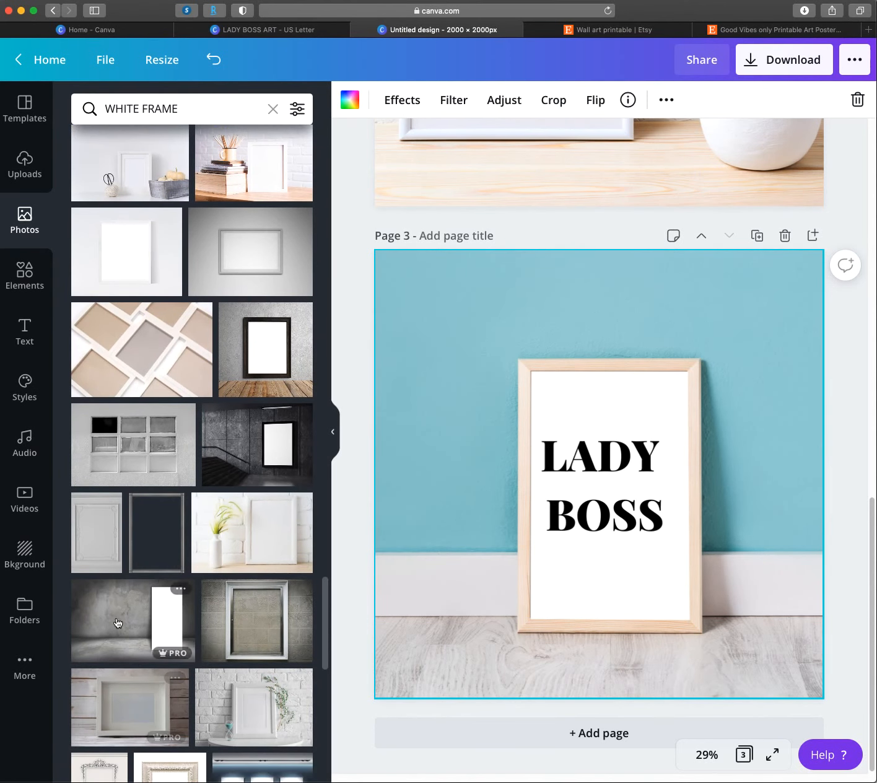
{"action": "scroll", "coordinate": [135, 718], "scroll_direction": "down", "scroll_amount": 1}
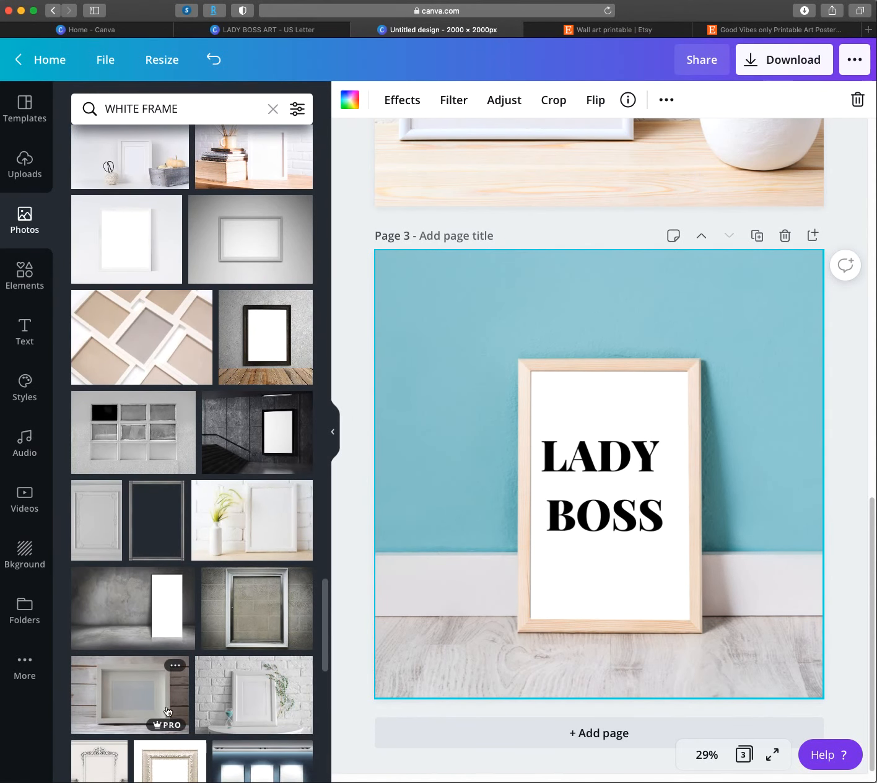
{"action": "scroll", "coordinate": [286, 710], "scroll_direction": "down", "scroll_amount": 4}
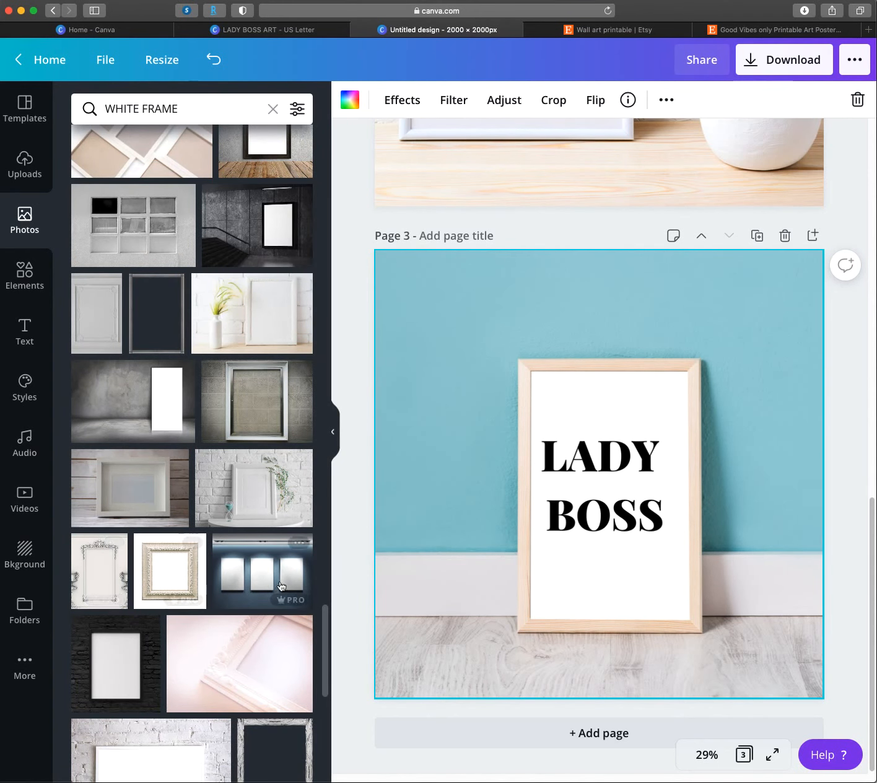
{"action": "scroll", "coordinate": [116, 685], "scroll_direction": "down", "scroll_amount": 1}
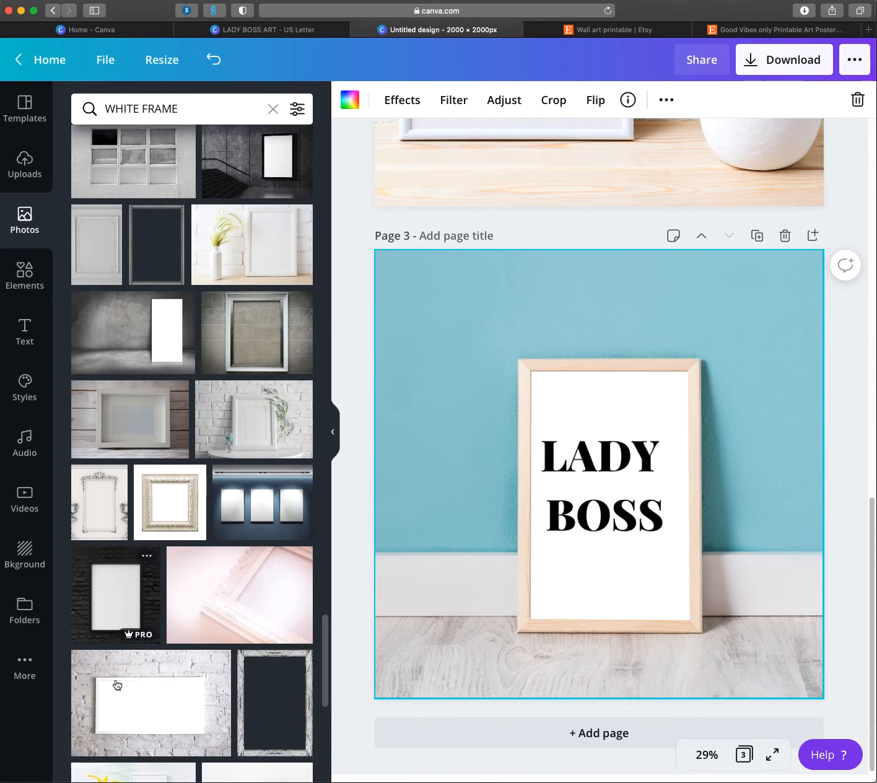
{"action": "scroll", "coordinate": [215, 684], "scroll_direction": "down", "scroll_amount": 2}
{"action": "scroll", "coordinate": [228, 719], "scroll_direction": "down", "scroll_amount": 3}
{"action": "scroll", "coordinate": [229, 722], "scroll_direction": "down", "scroll_amount": 1}
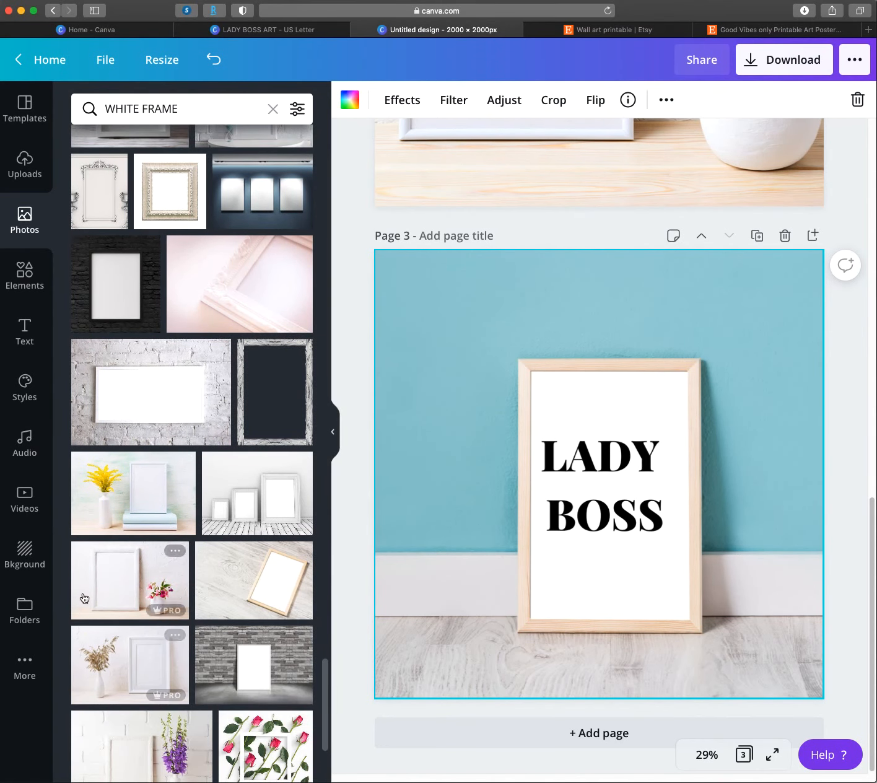